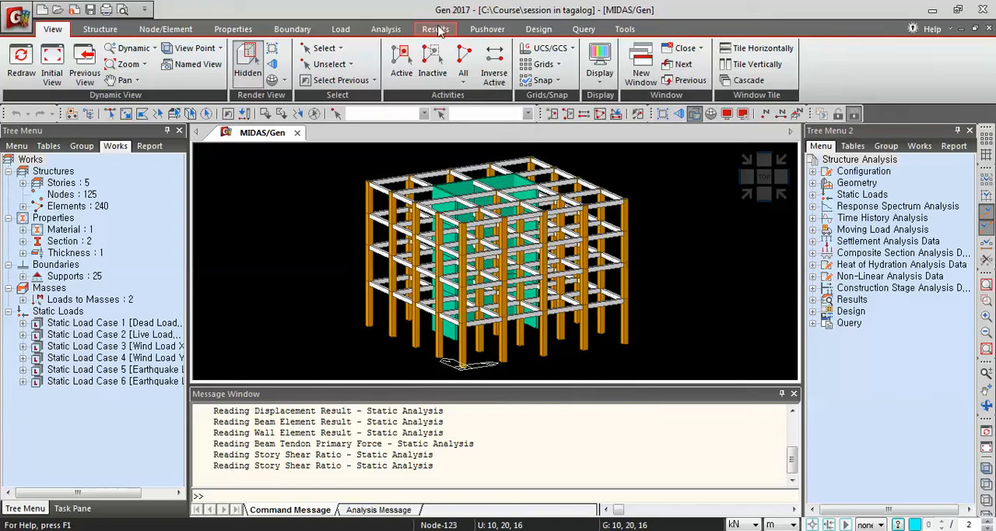
Open the automatic generation settings for the concrete design load combinations.
left_click(438, 30)
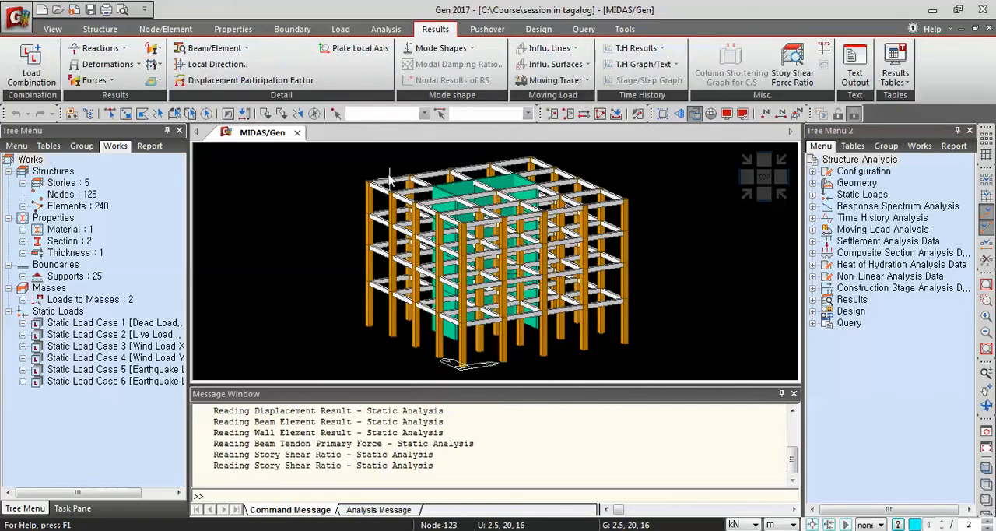
mouse_move(393, 176)
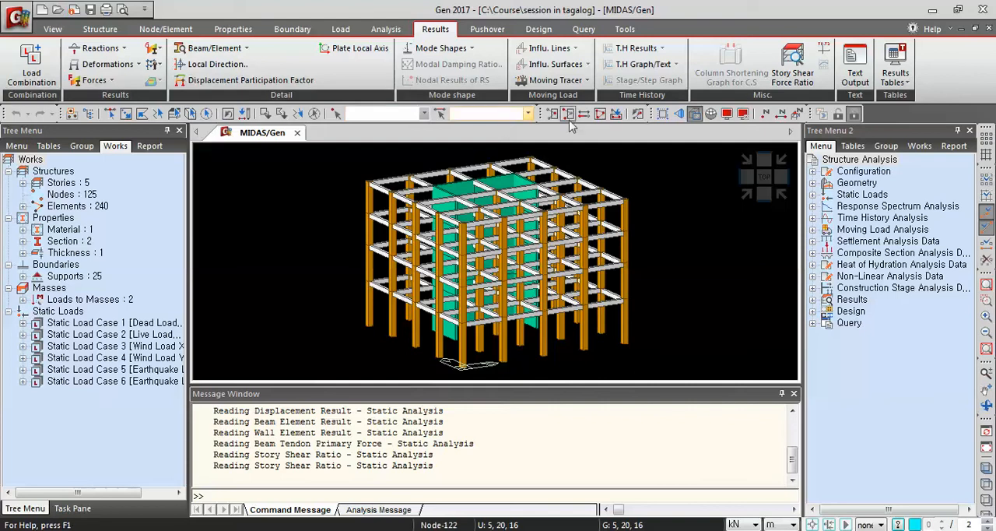
left_click(47, 87)
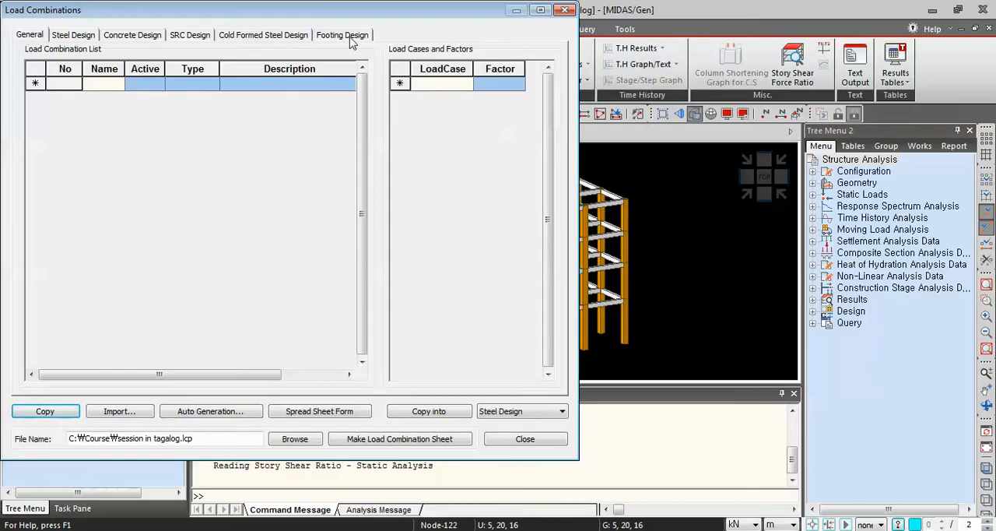
left_click(139, 39)
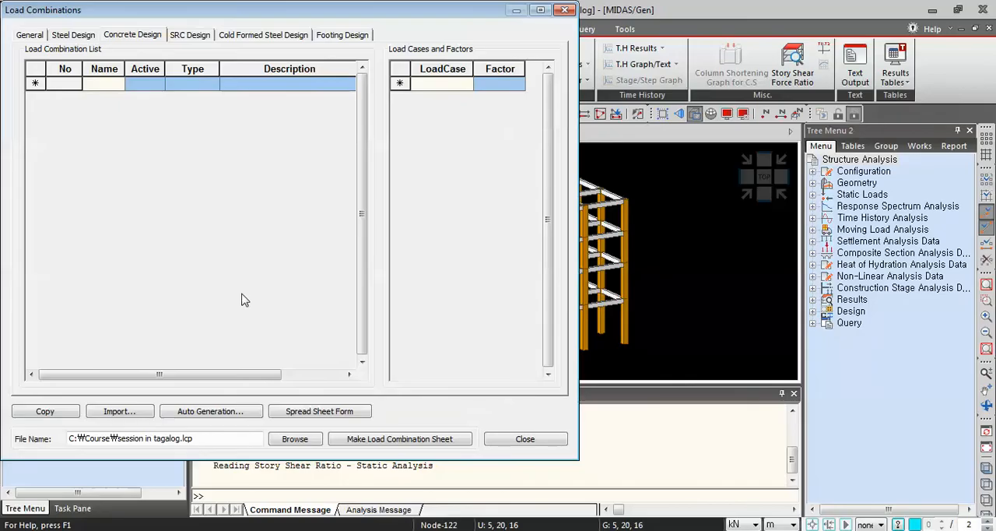
left_click(206, 412)
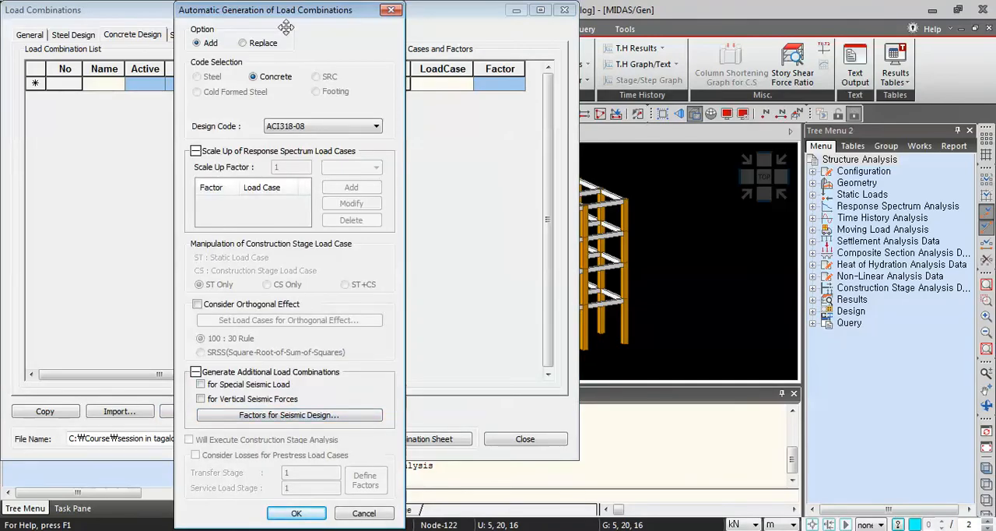
left_click_drag(285, 11, 435, 11)
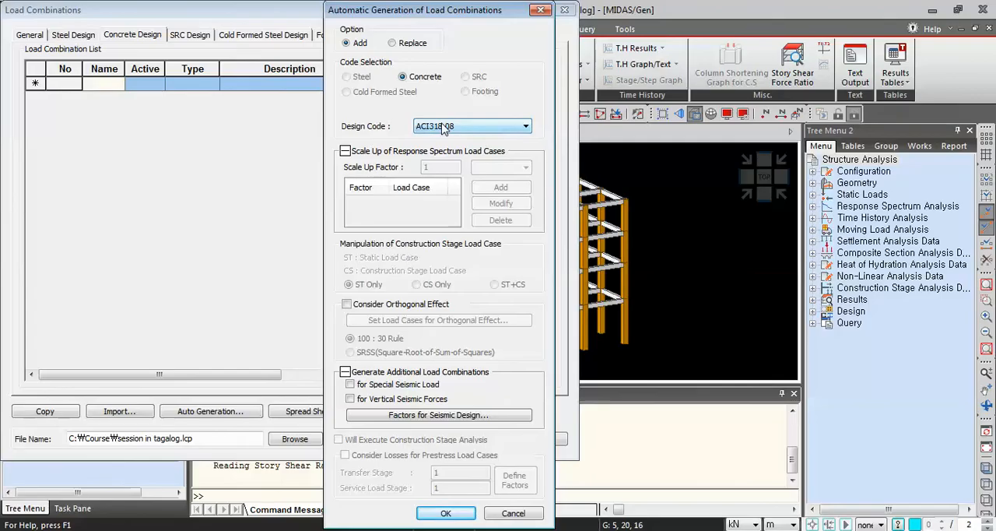
Enable the orthogonal effect and add an orthogonal load group pairing Earthquake Load X with Earthquake Load Y.
left_click(347, 304)
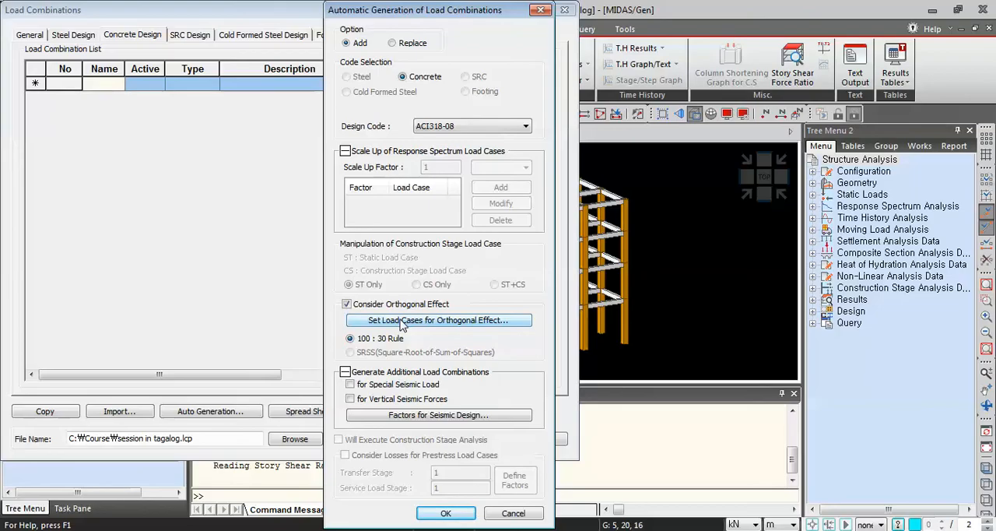
left_click(435, 328)
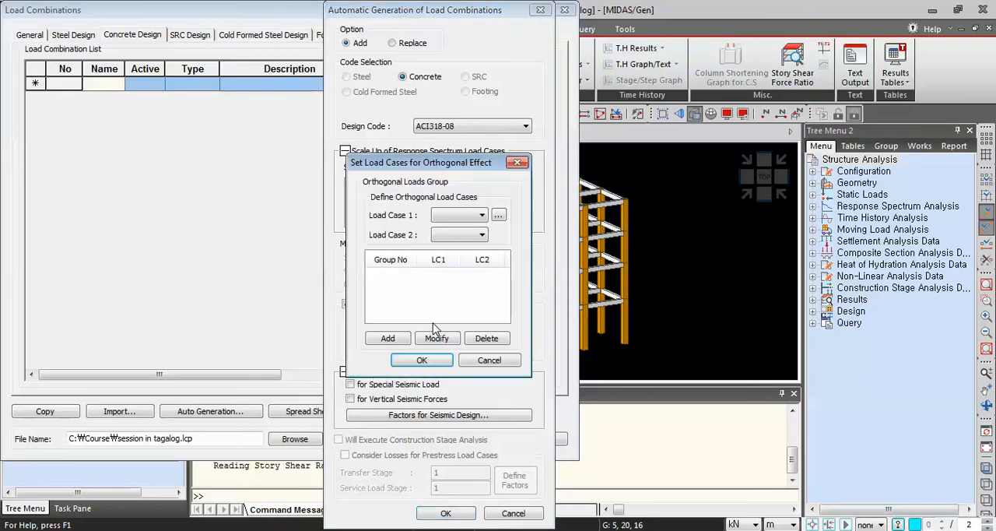
left_click(477, 217)
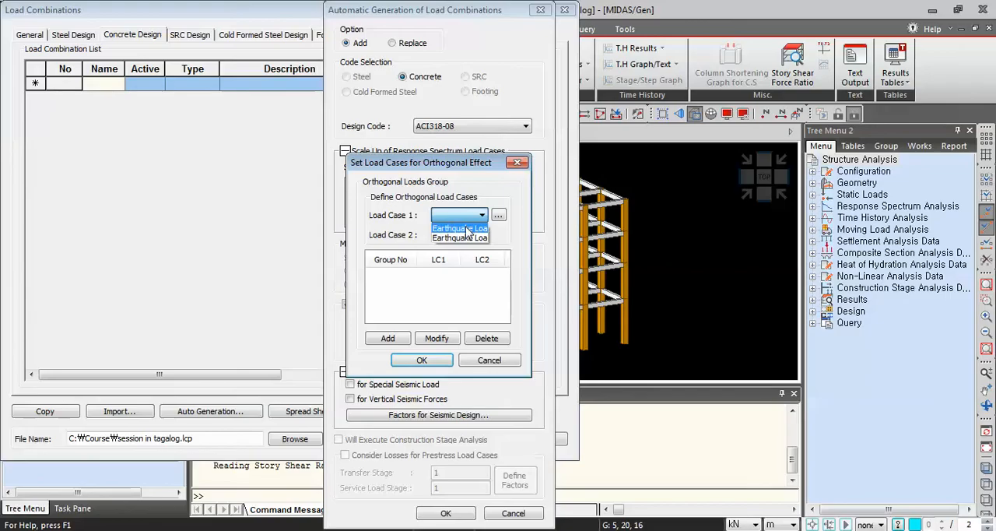
left_click(460, 228)
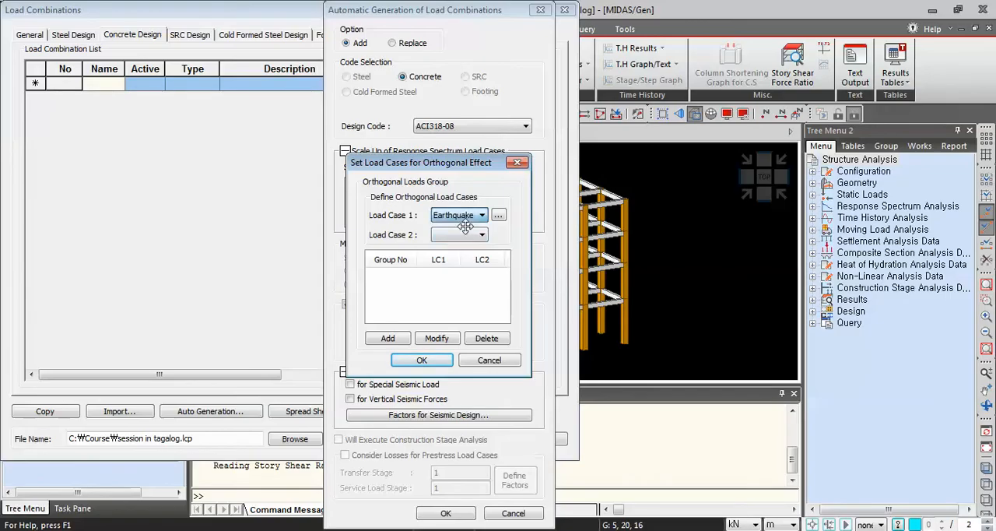
left_click(463, 235)
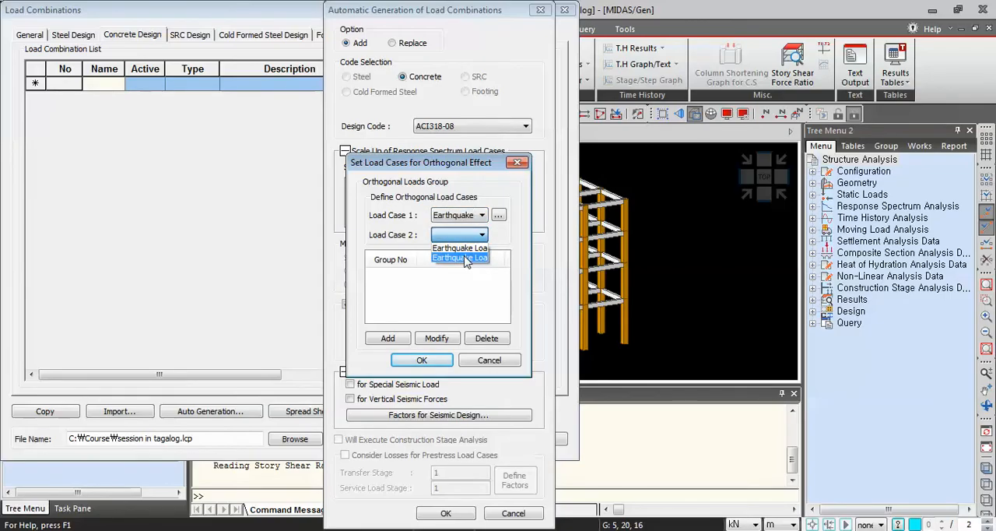
left_click(466, 259)
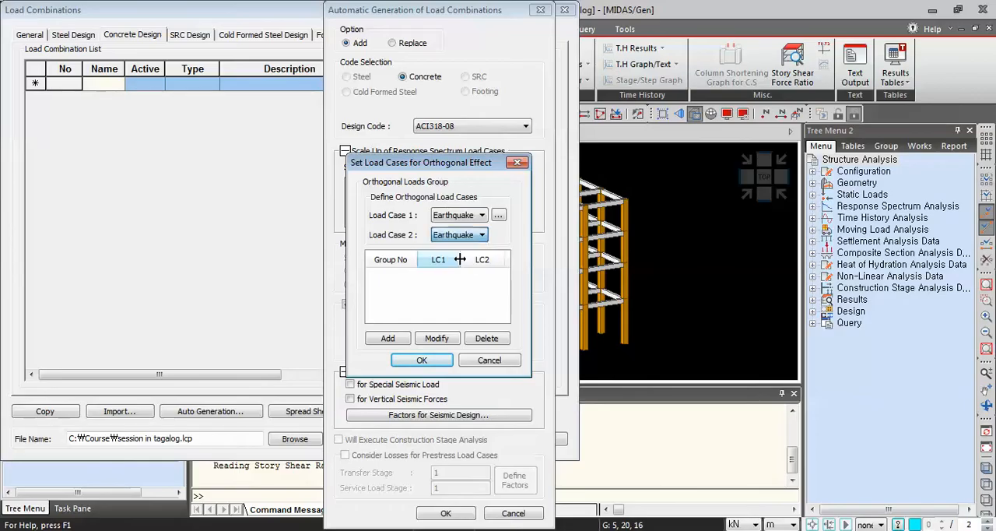
left_click(387, 340)
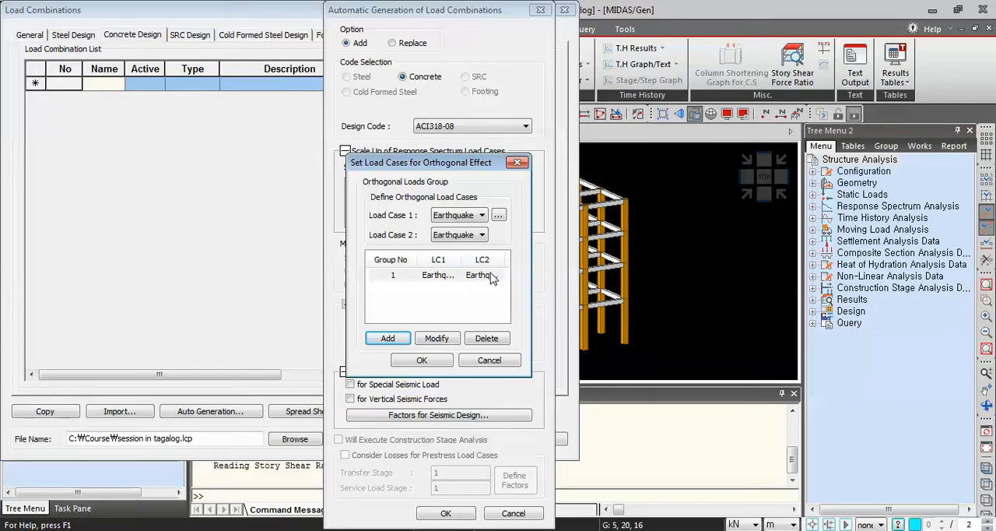
left_click(421, 362)
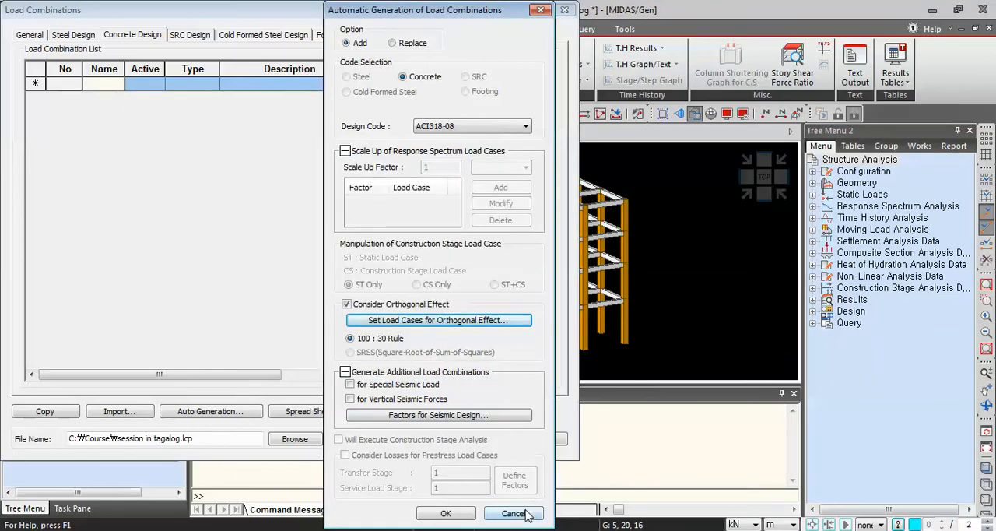
Generate the ACI318-08 concrete load combinations, review them in spreadsheet form and close the load combinations.
left_click(459, 515)
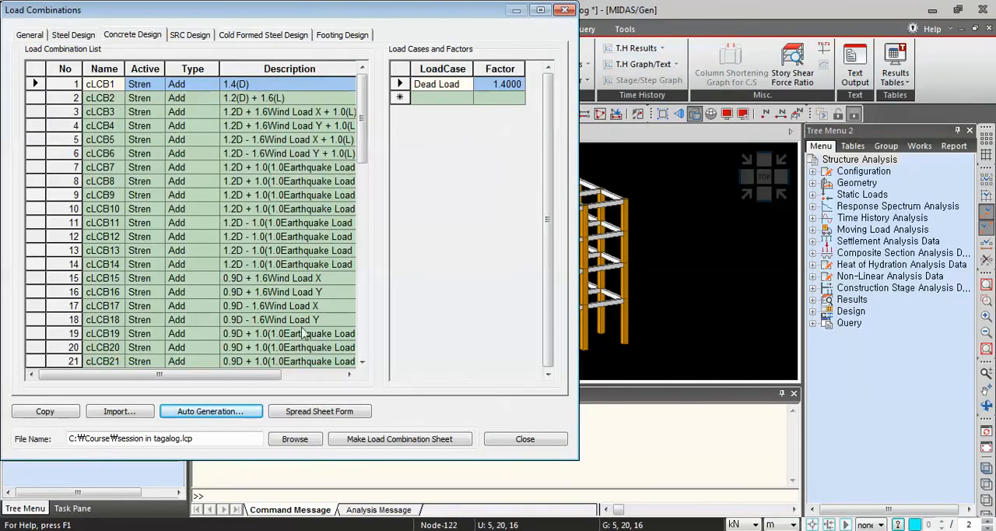
left_click(328, 414)
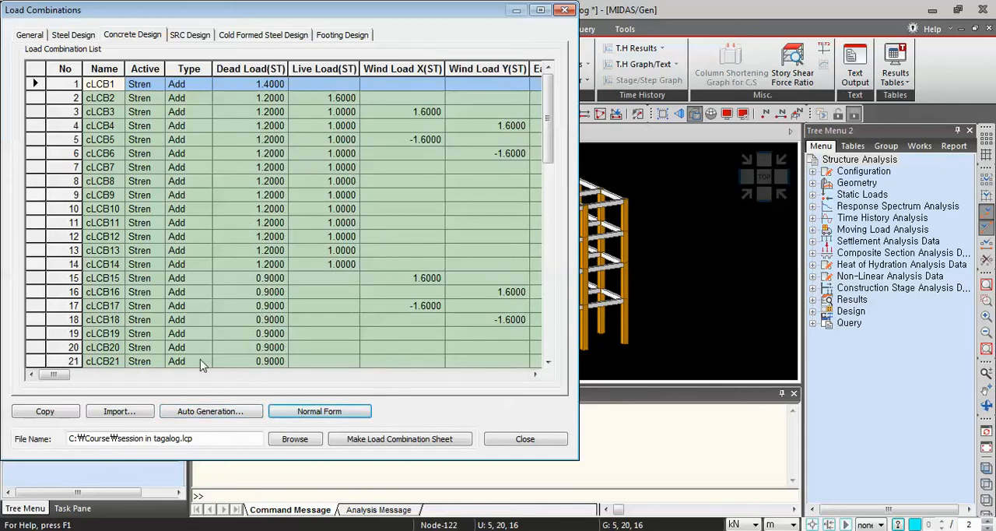
mouse_move(53, 374)
left_mouse_down()
mouse_move(244, 381)
mouse_move(53, 380)
left_mouse_up()
left_click(199, 415)
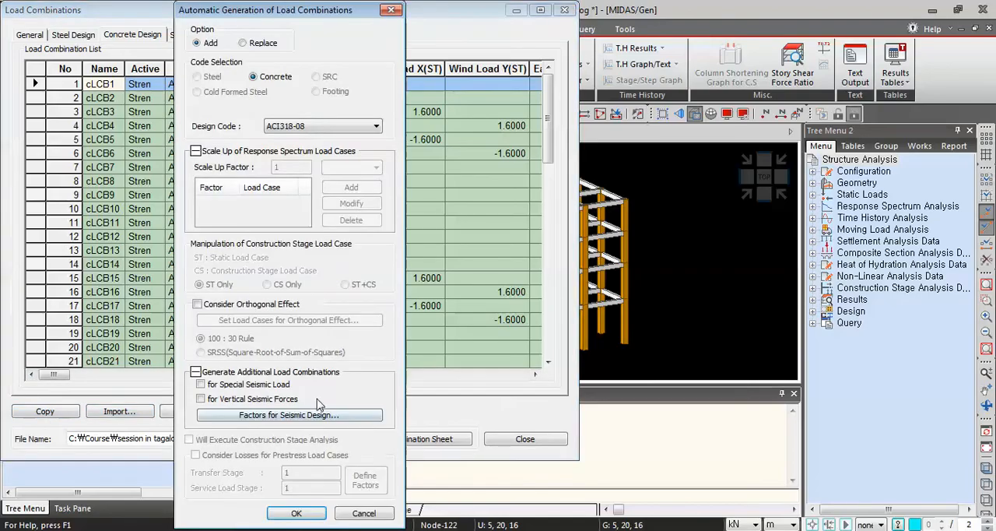
left_click(401, 11)
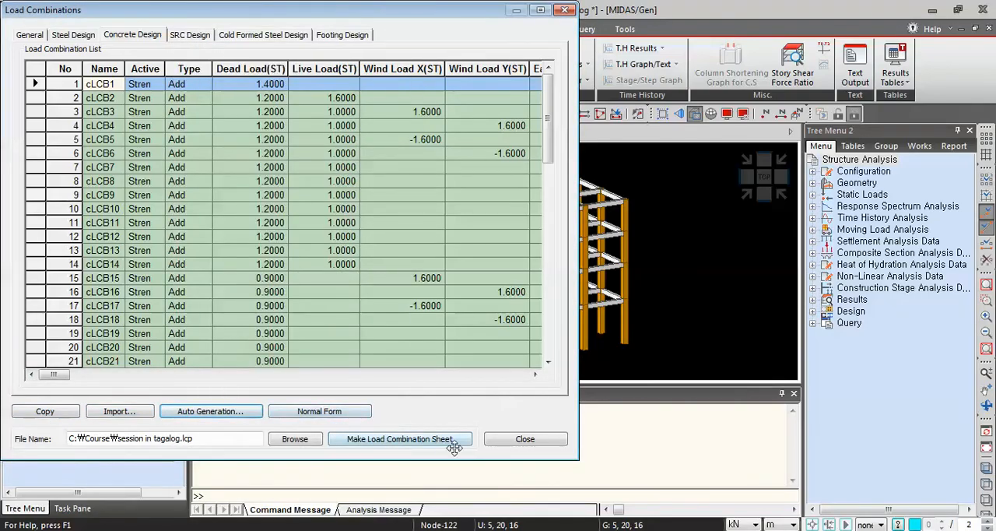
left_click(525, 439)
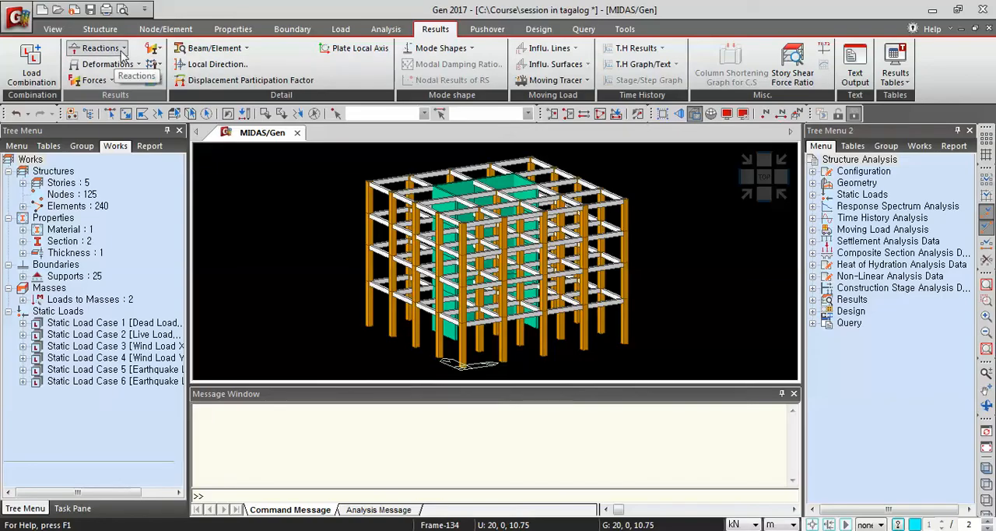
Open the reaction forces/moments table for the dead, live, wind X, wind Y, earthquake X and earthquake Y load cases.
left_click(124, 53)
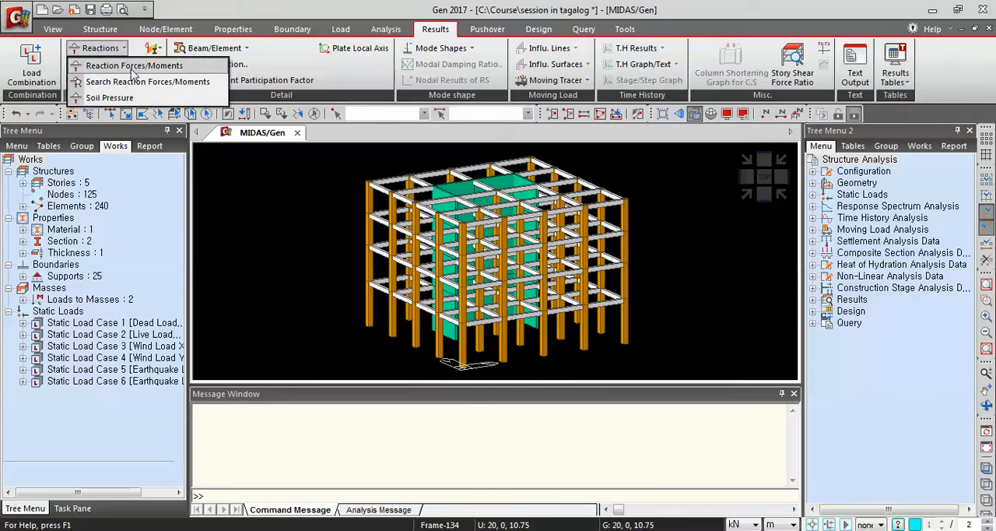
left_click(134, 67)
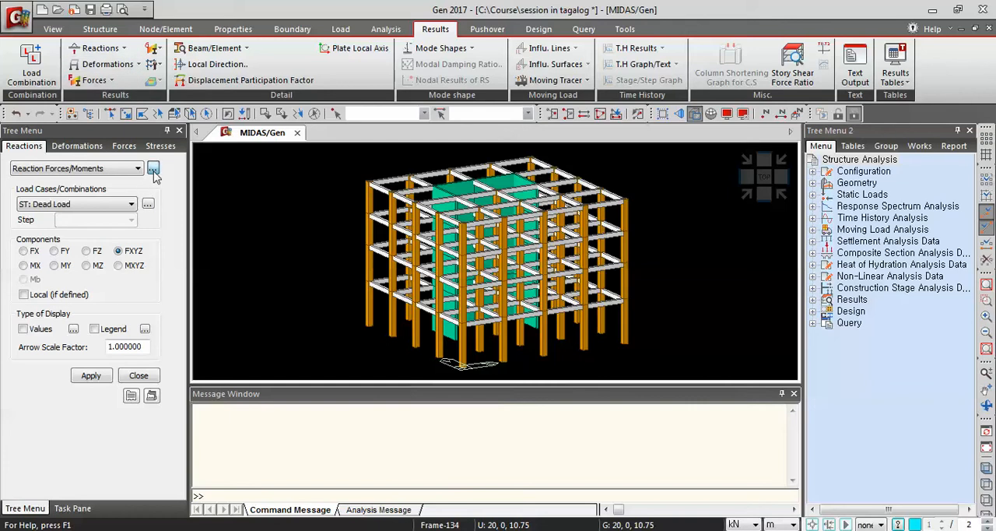
left_click(154, 169)
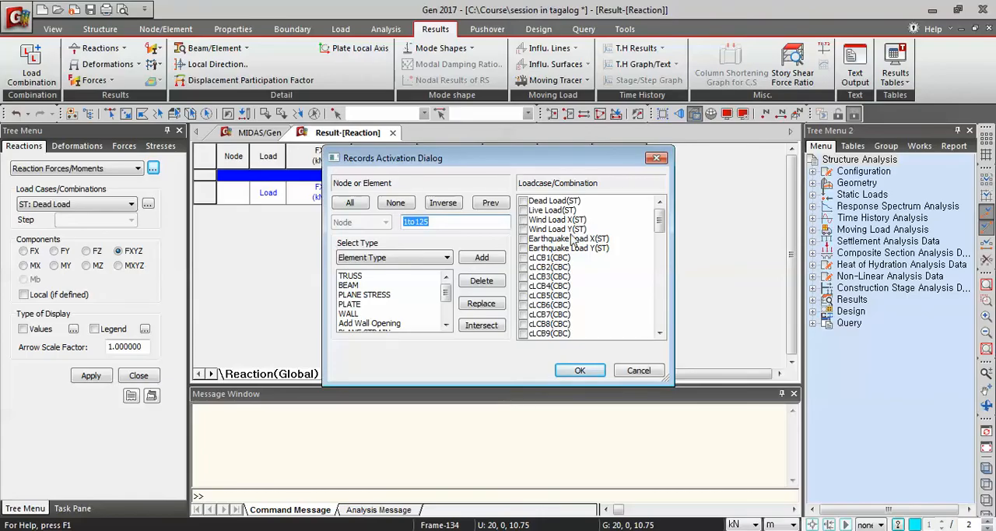
left_click(524, 202)
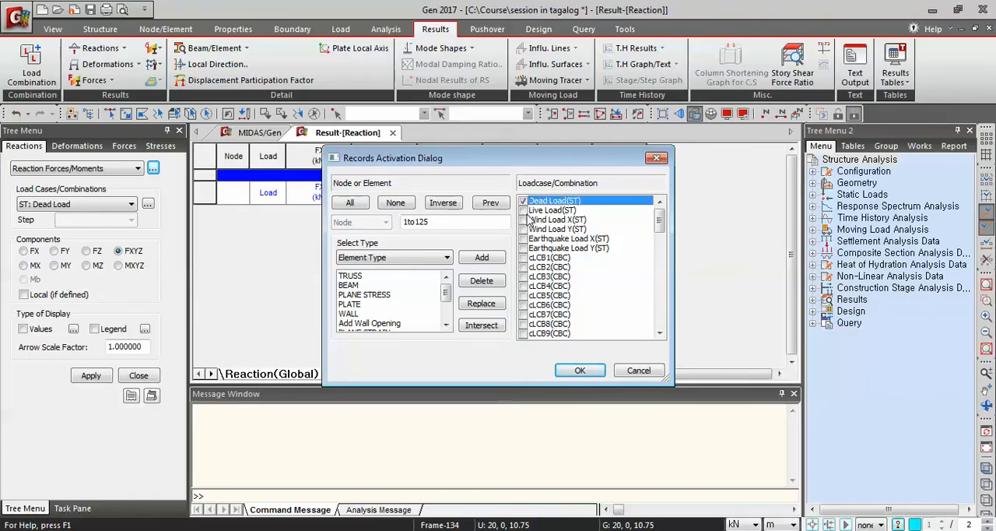
left_click(523, 210)
left_click(524, 219)
left_click(523, 228)
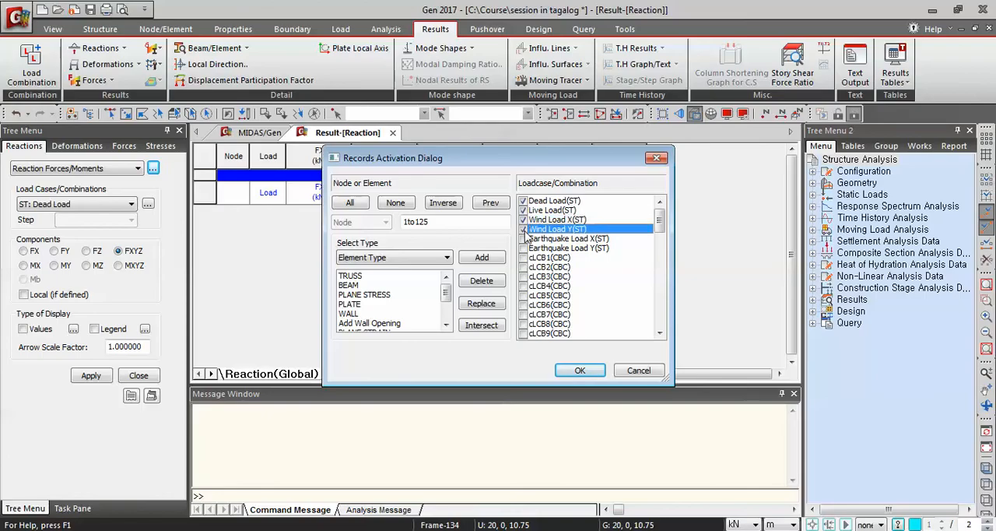
left_click(523, 238)
left_click(524, 248)
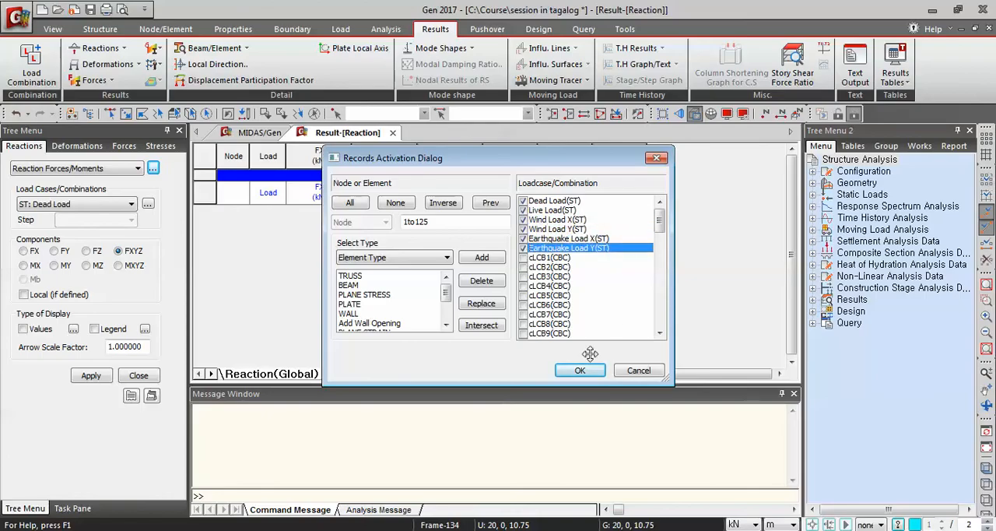
left_click(581, 371)
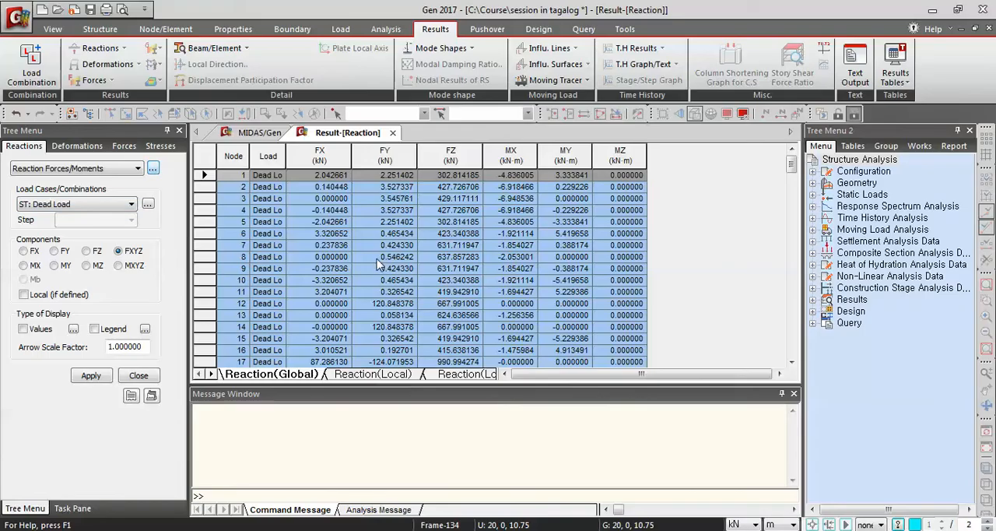
Examine the global nodal reactions for each load case, including FX at node 1, and close the reaction table.
scroll(489, 267, "down", 18)
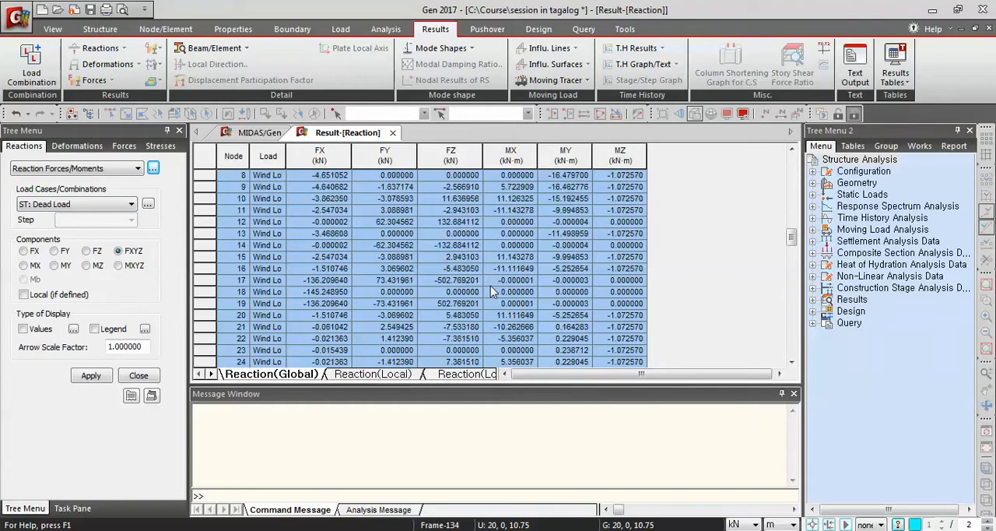
scroll(490, 287, "down", 18)
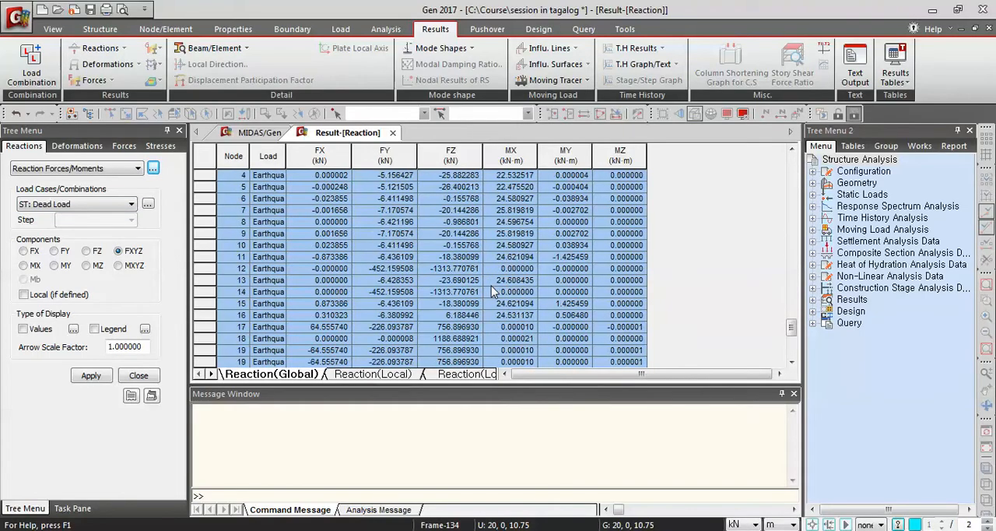
scroll(491, 291, "down", 5)
scroll(506, 302, "up", 15)
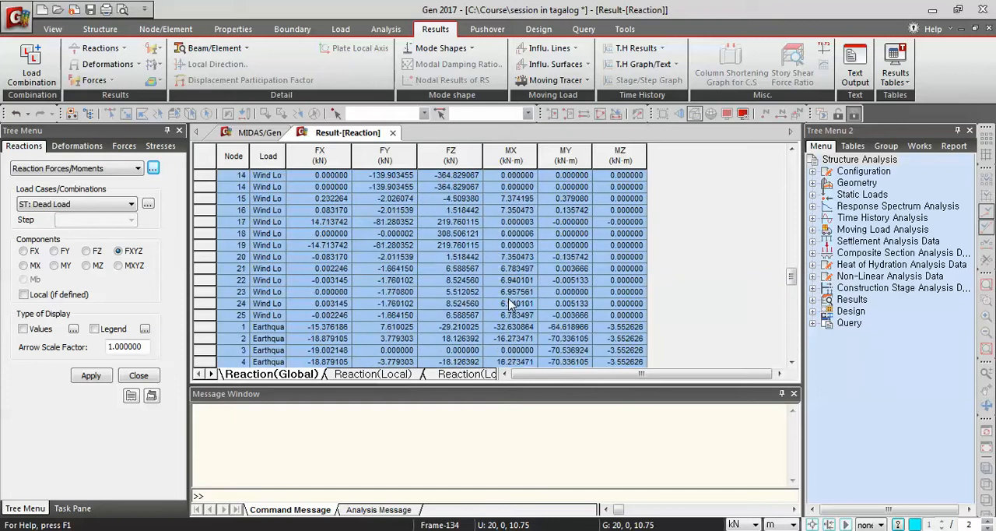
scroll(510, 304, "up", 20)
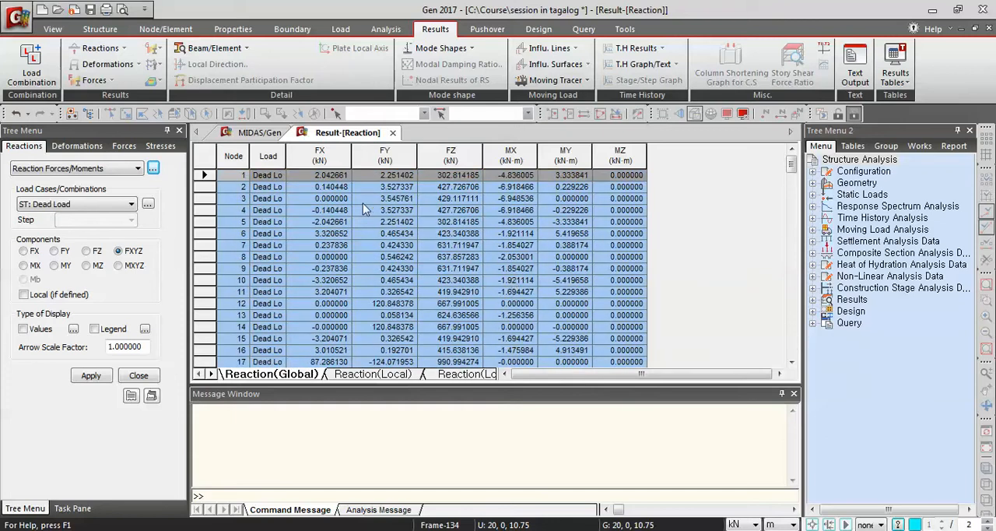
left_click(335, 188)
left_click(334, 180)
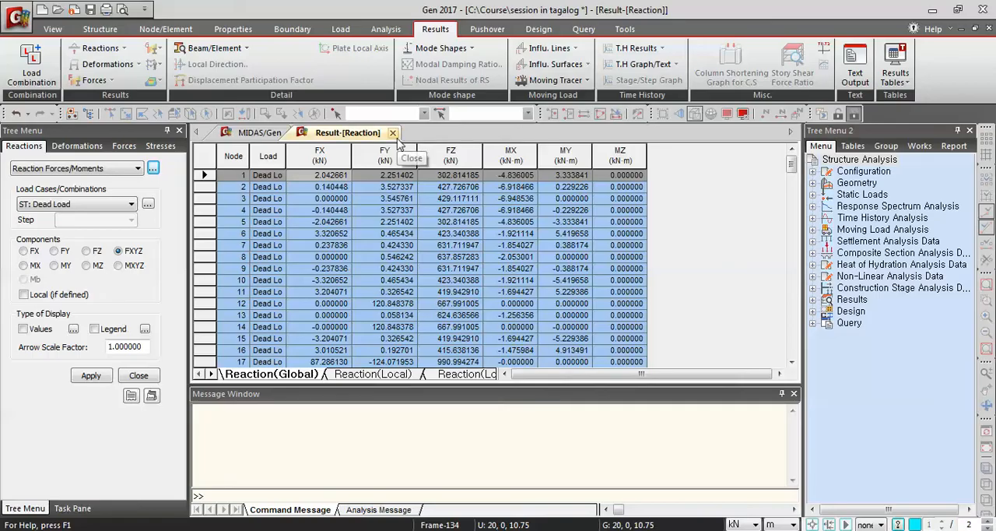
left_click(392, 132)
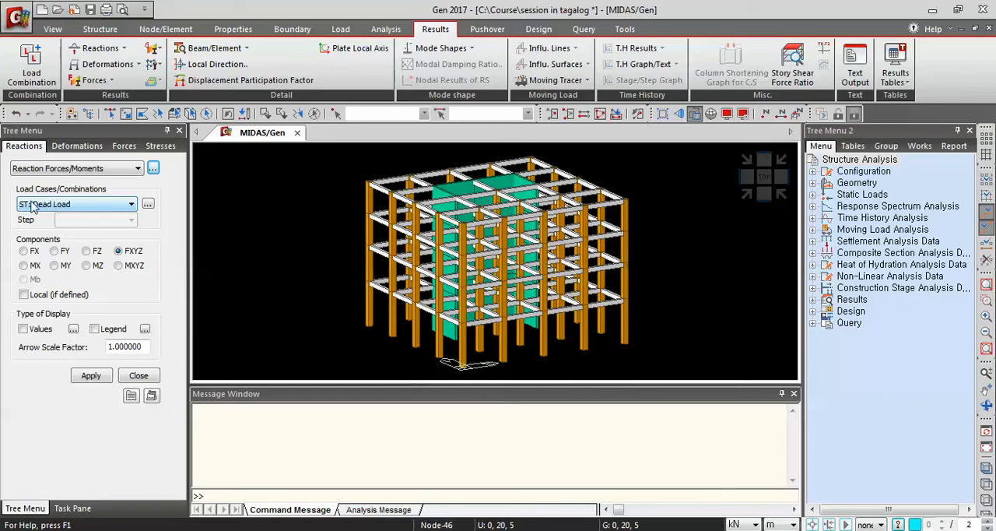
Display the Dead Load FXYZ reaction forces on the model with values and legend shown.
left_click(116, 204)
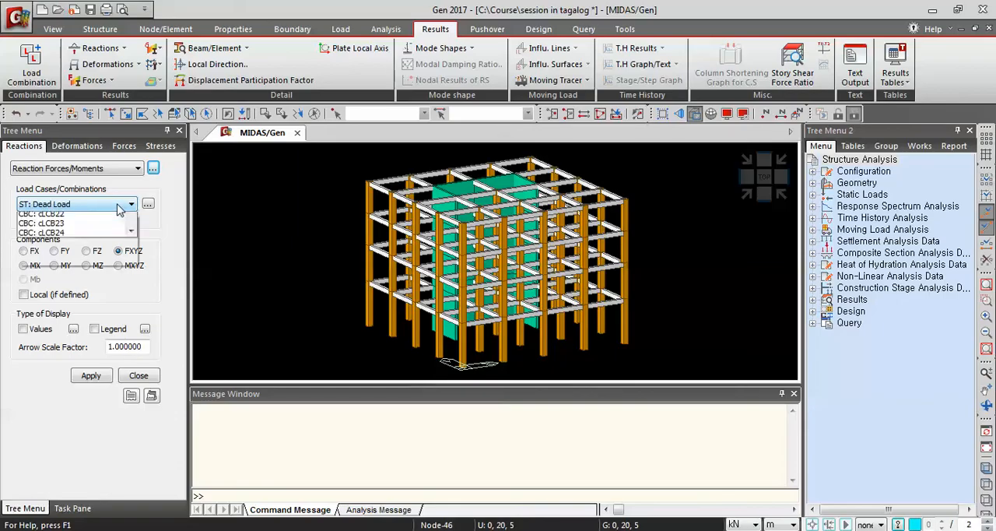
left_click(117, 203)
left_click(110, 206)
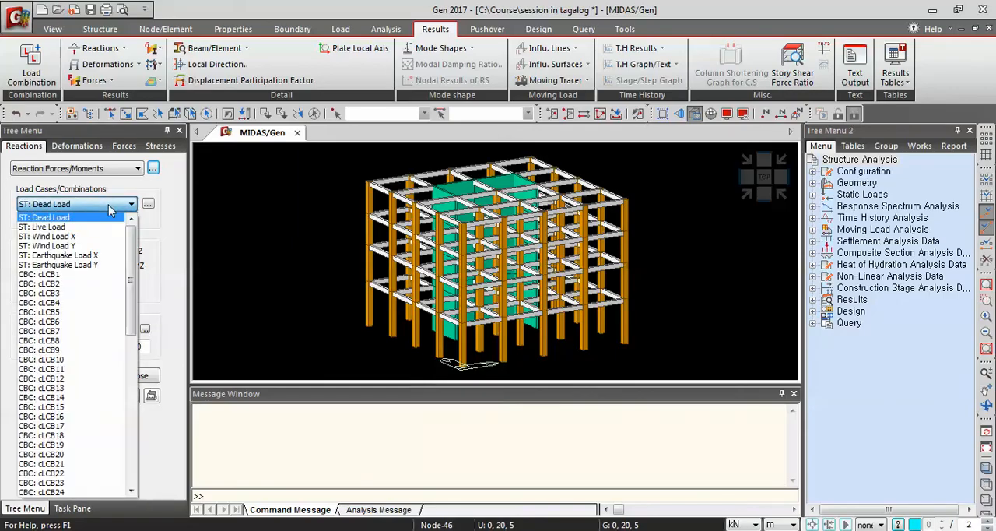
left_click(46, 219)
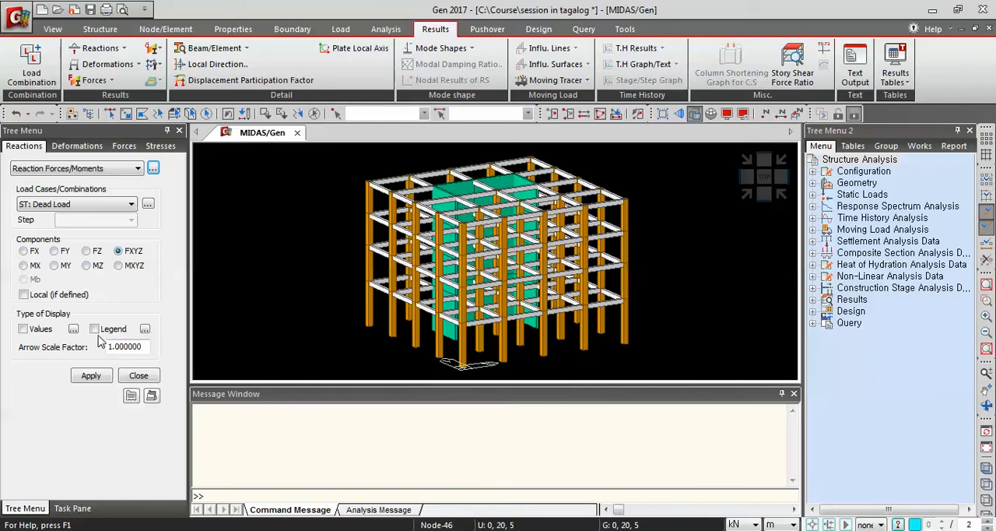
left_click(24, 329)
left_click(94, 329)
left_click(99, 379)
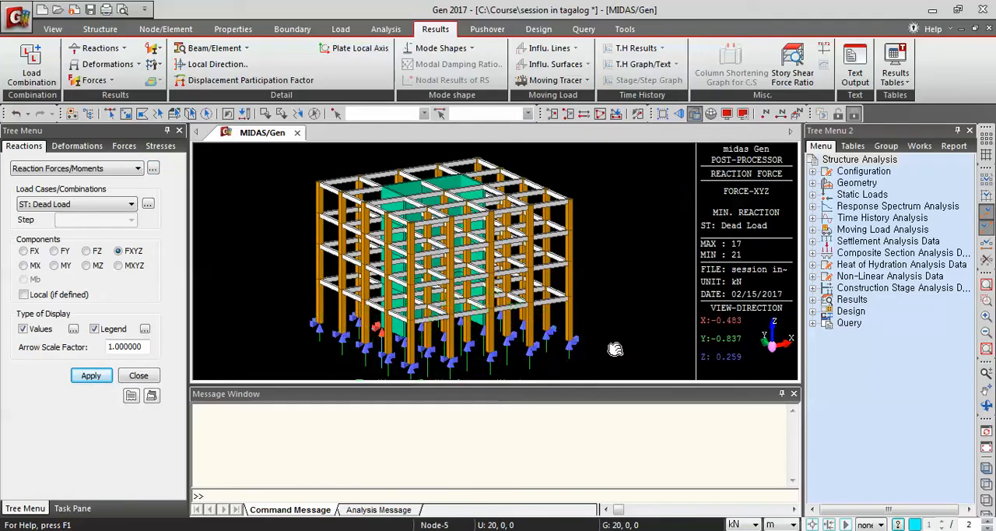
Examine the Dead Load reaction force arrows and values at the column and wall supports from several sides.
middle_click_drag(618, 356, 620, 340)
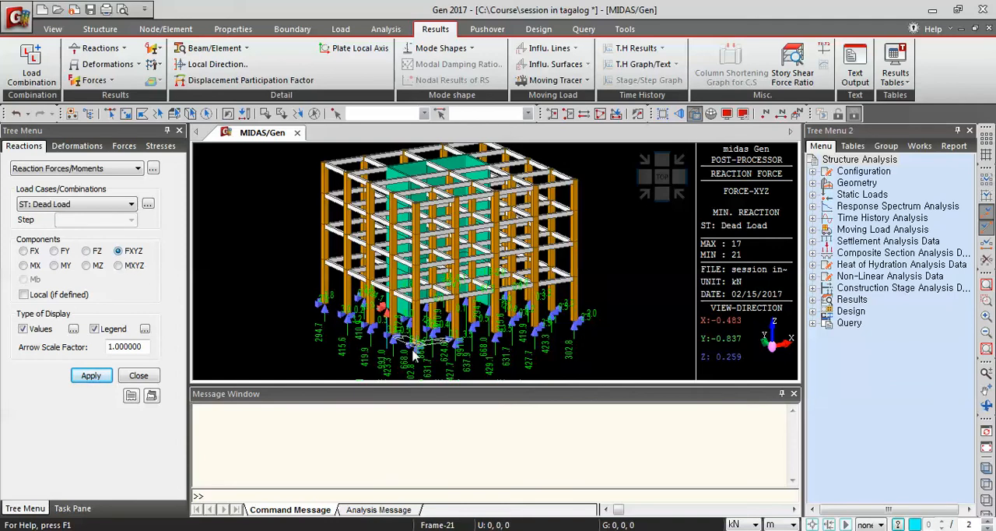
scroll(420, 347, "up", 3)
scroll(589, 330, "up", 1)
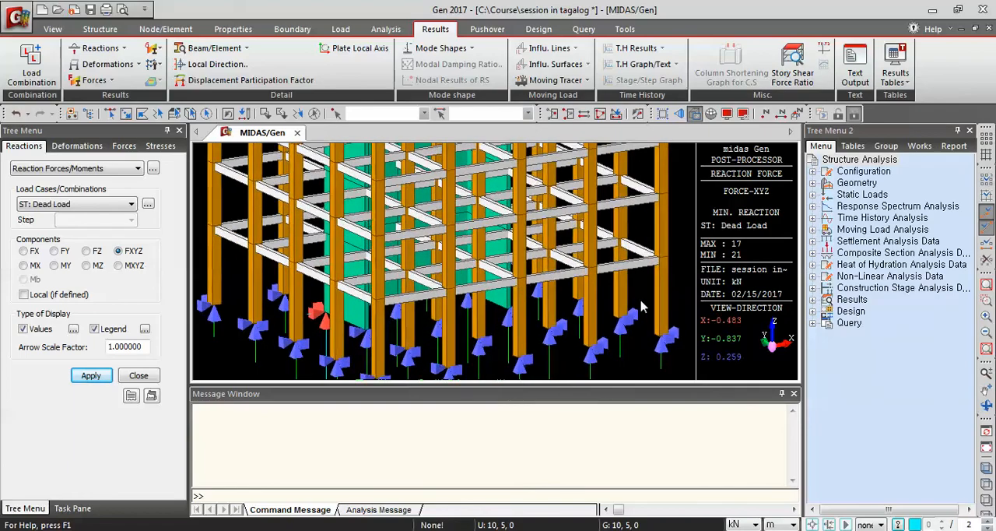
middle_click_drag(358, 335, 571, 326)
middle_click_drag(514, 344, 537, 350, "ctrl")
scroll(523, 350, "up", 3)
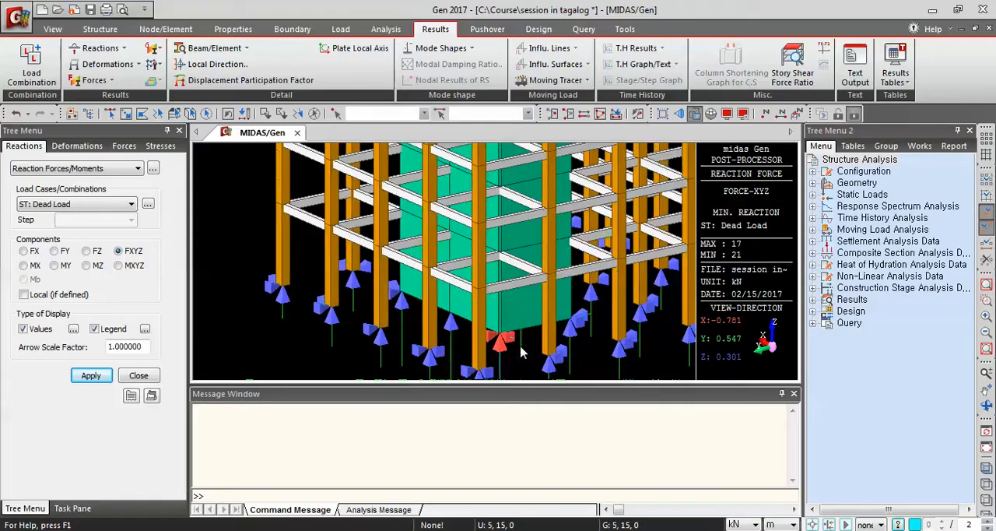
scroll(528, 315, "down", 1)
scroll(498, 316, "up", 1)
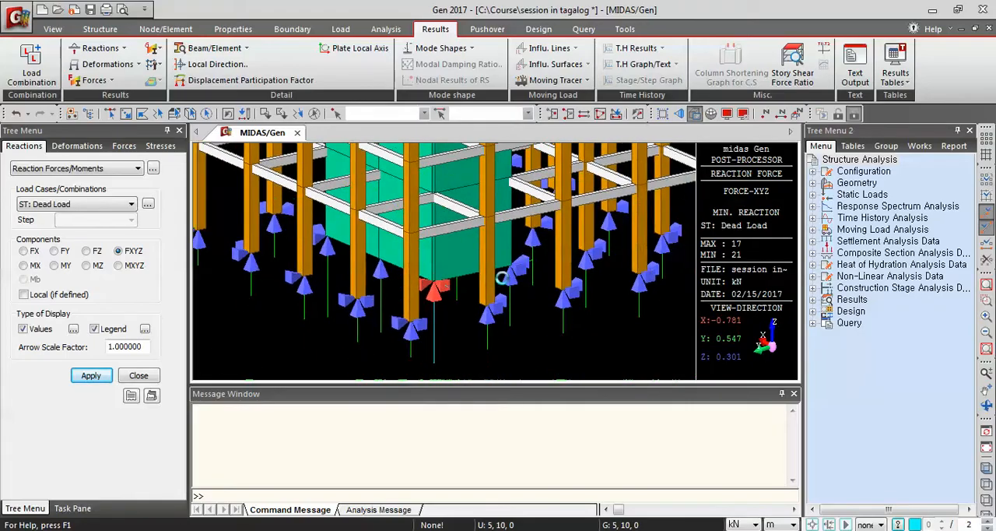
scroll(460, 307, "up", 2)
scroll(456, 307, "down", 4)
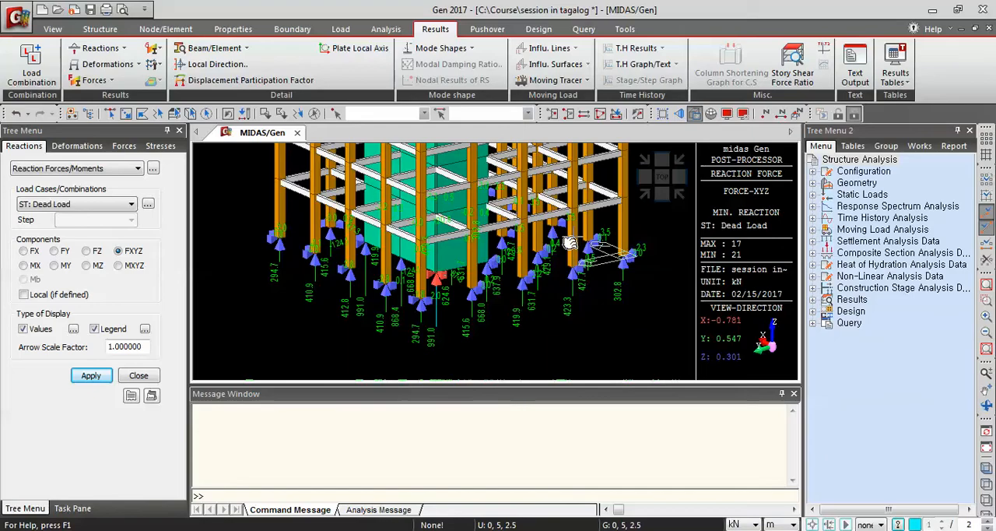
scroll(641, 247, "up", 2)
left_click(643, 197)
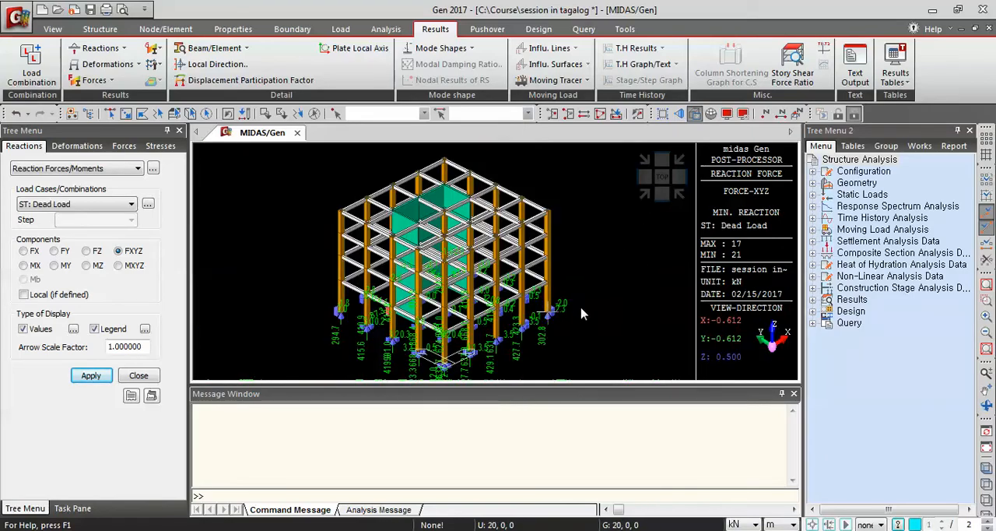
middle_click_drag(585, 311, 583, 313)
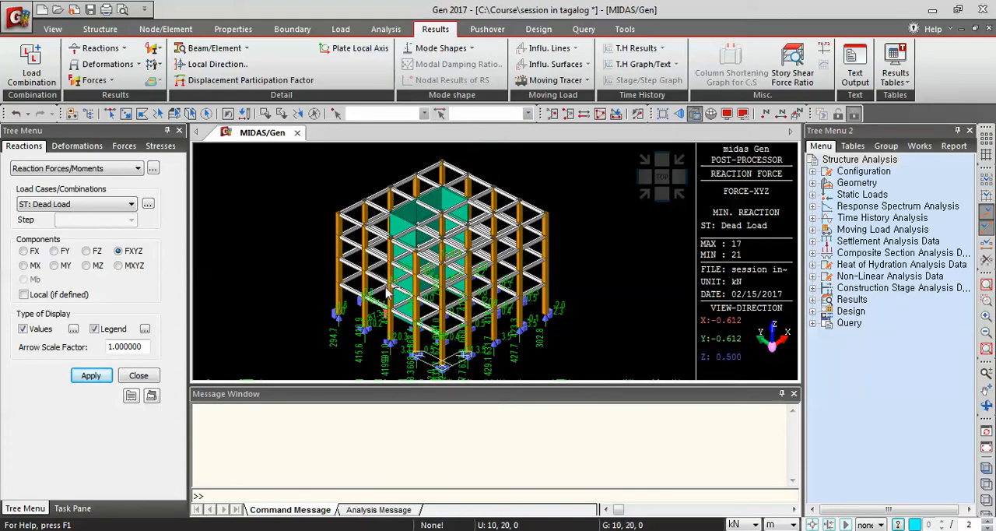
Display the Dead Load MXYZ reaction moments and inspect them around the supports.
left_click(129, 271)
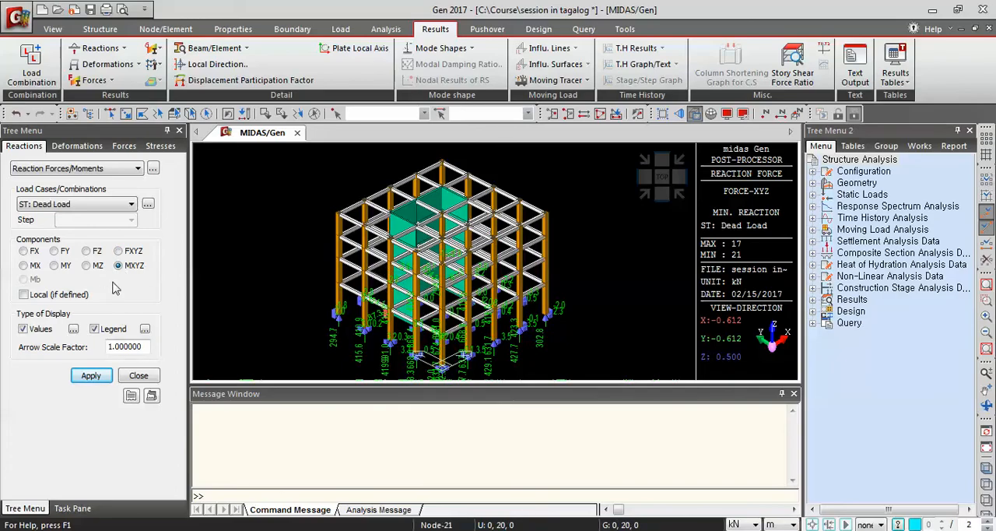
left_click(80, 205)
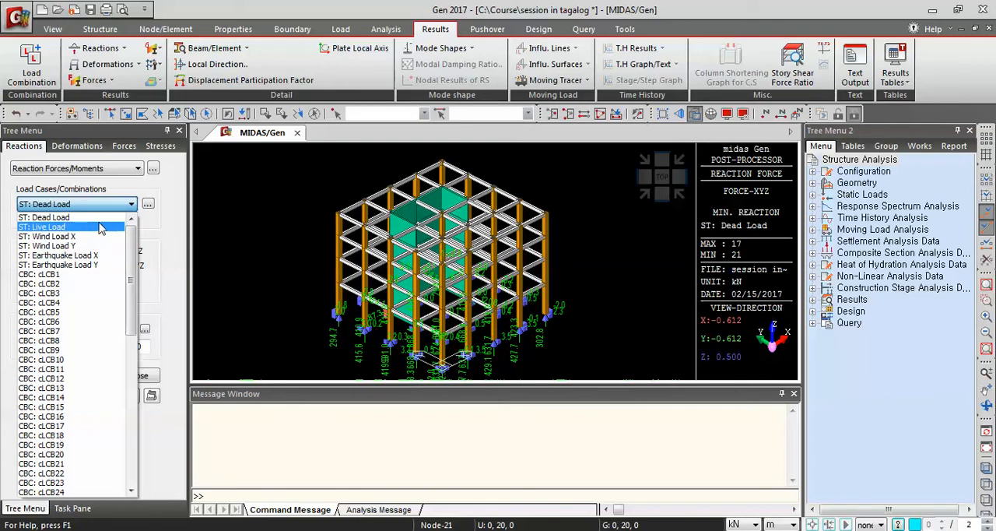
left_click(172, 265)
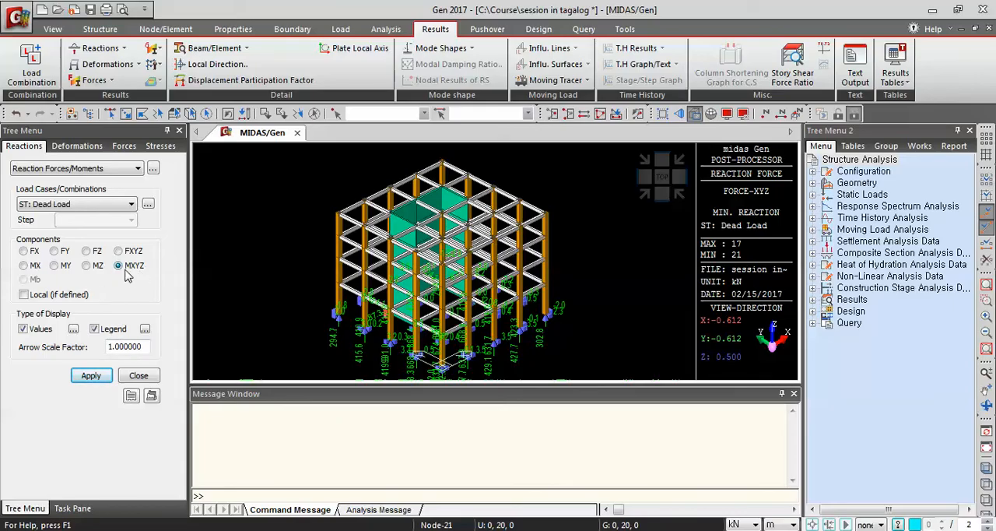
left_click(91, 375)
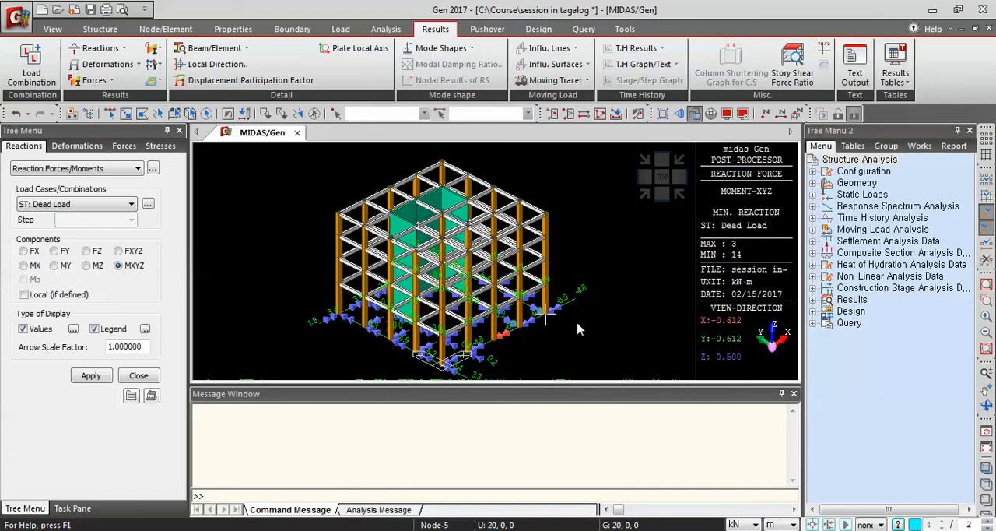
scroll(592, 292, "up", 5)
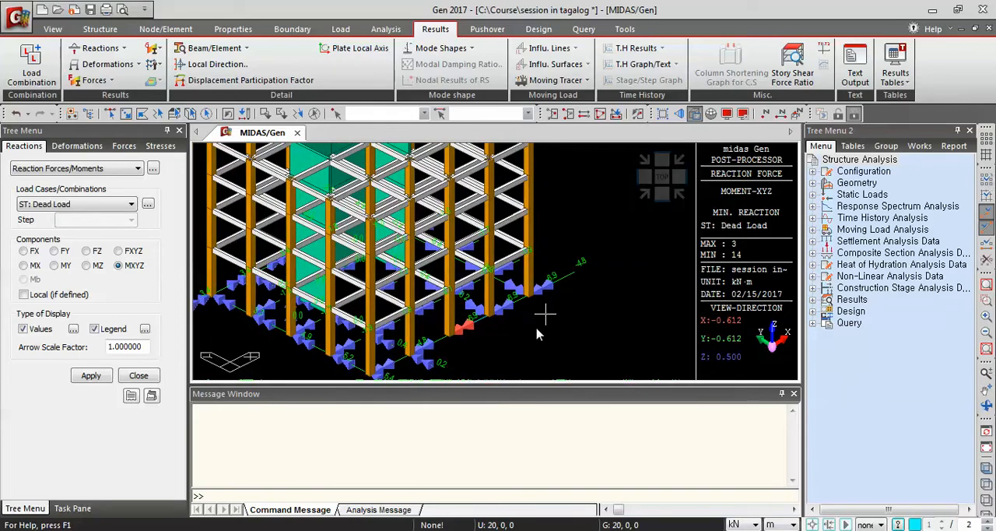
middle_click_drag(480, 352, 516, 327)
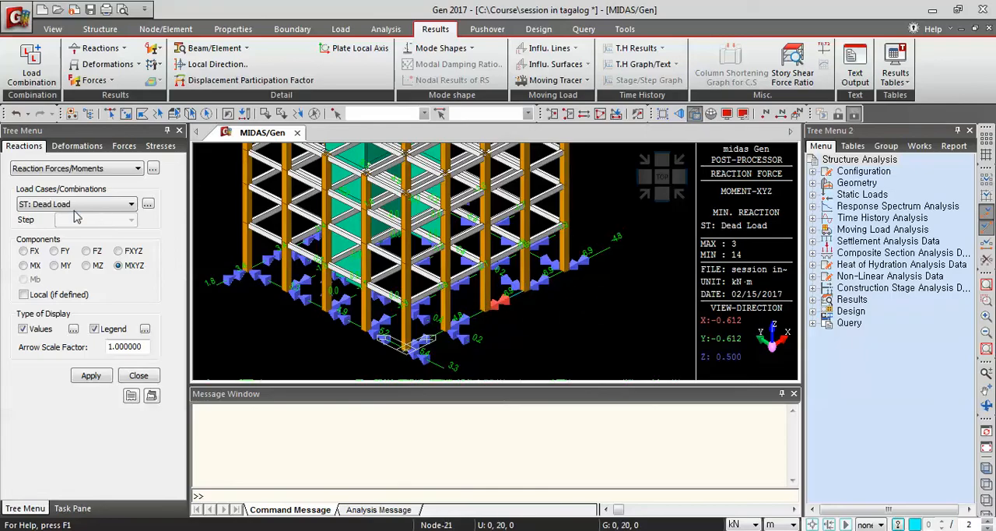
mouse_move(511, 299)
middle_mouse_down("ctrl")
mouse_move(549, 318)
mouse_move(460, 323)
mouse_move(538, 343)
mouse_move(596, 309)
mouse_move(488, 300)
mouse_move(516, 322)
mouse_move(512, 316)
middle_mouse_up("ctrl")
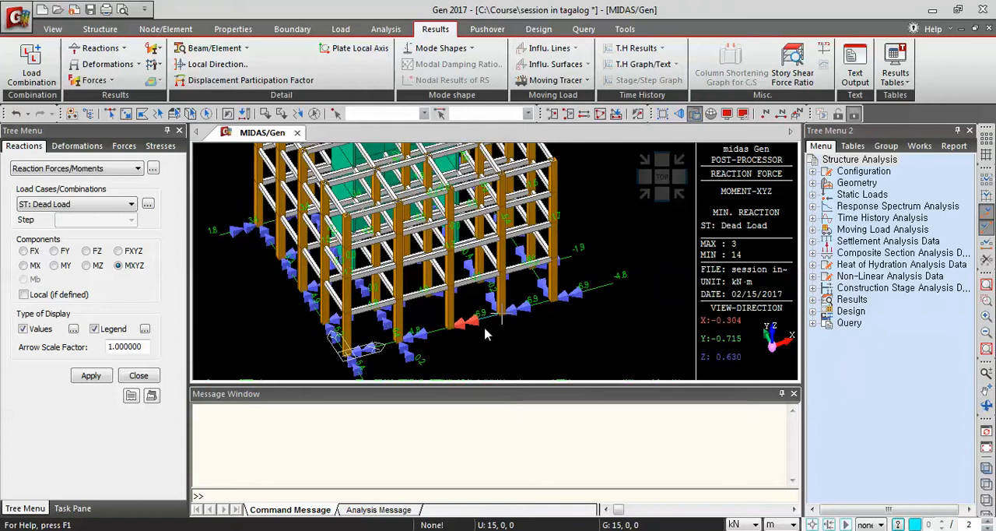
scroll(507, 323, "up", 3)
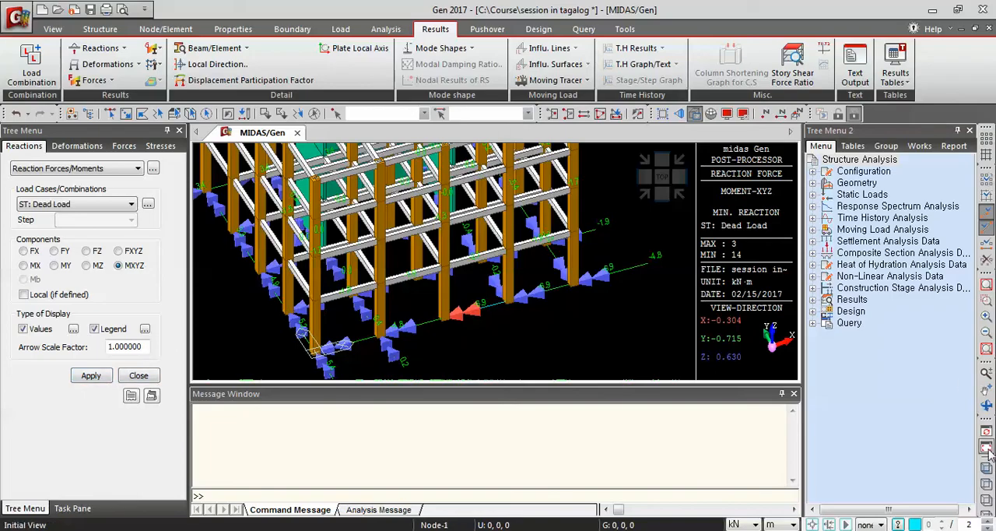
left_click(644, 196)
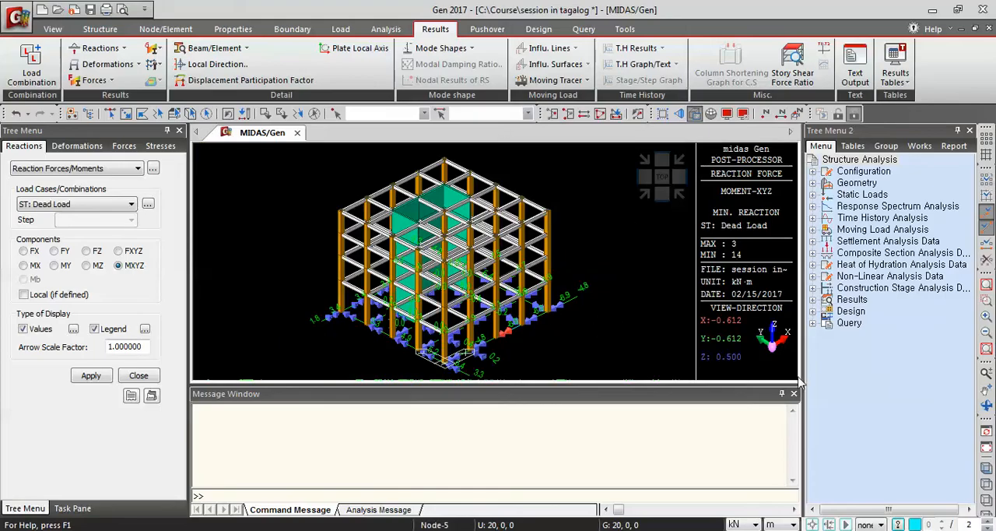
Return the model to its initial view without results and show the Works tree in the second tree menu.
left_click(987, 450)
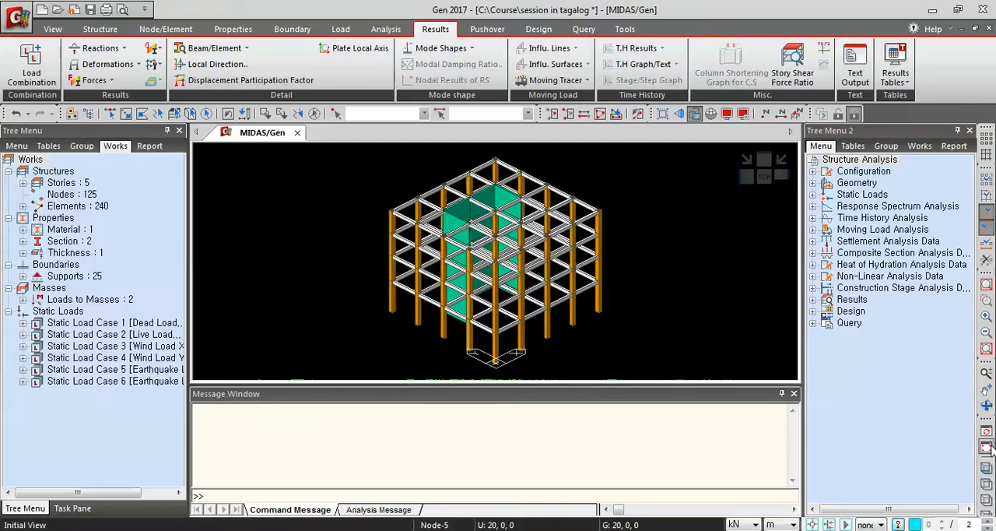
left_click(926, 148)
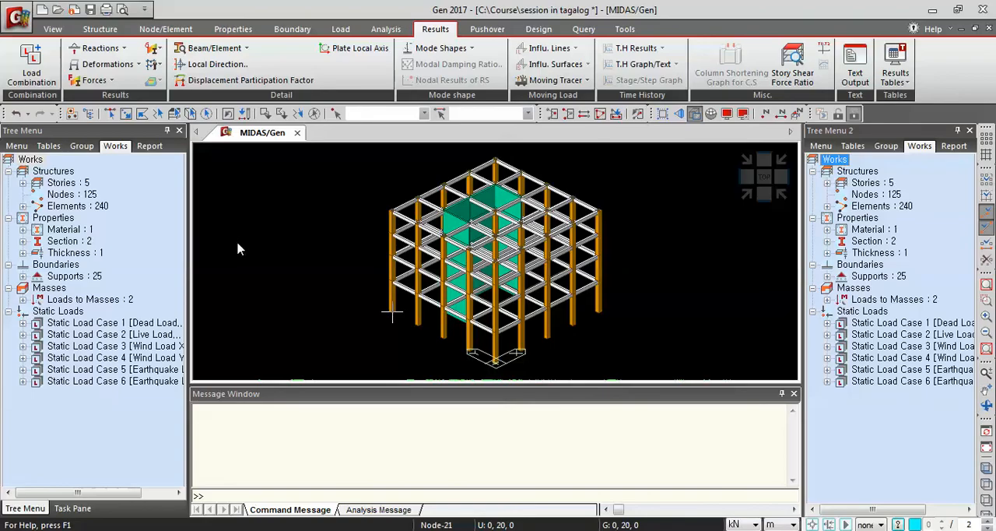
Display the Dead Load displacement contour for the DXYZ component with values and legend.
left_click(141, 65)
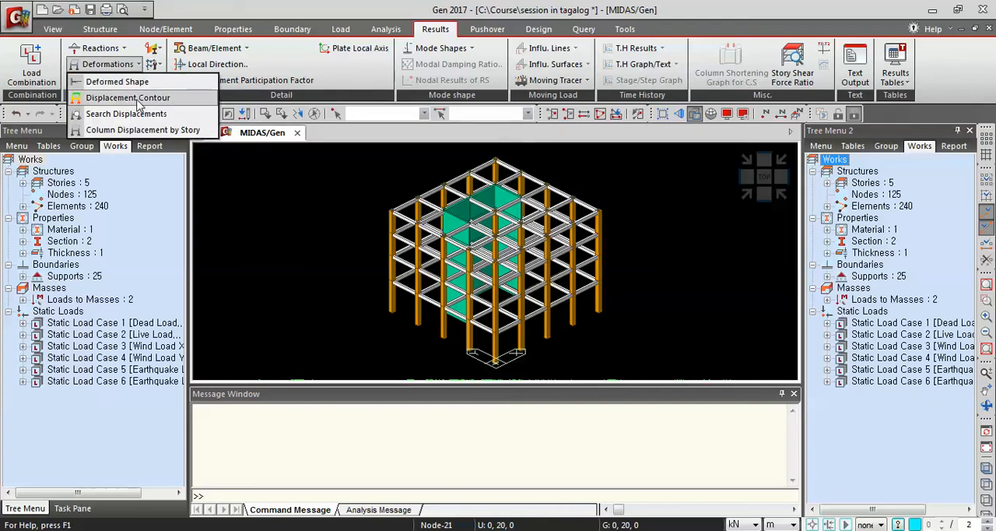
left_click(128, 97)
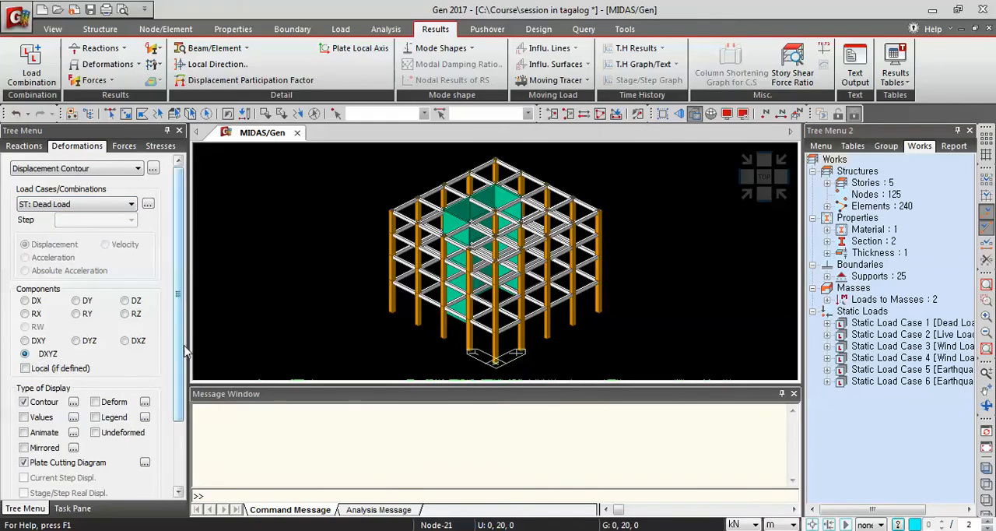
scroll(184, 341, "down", 3)
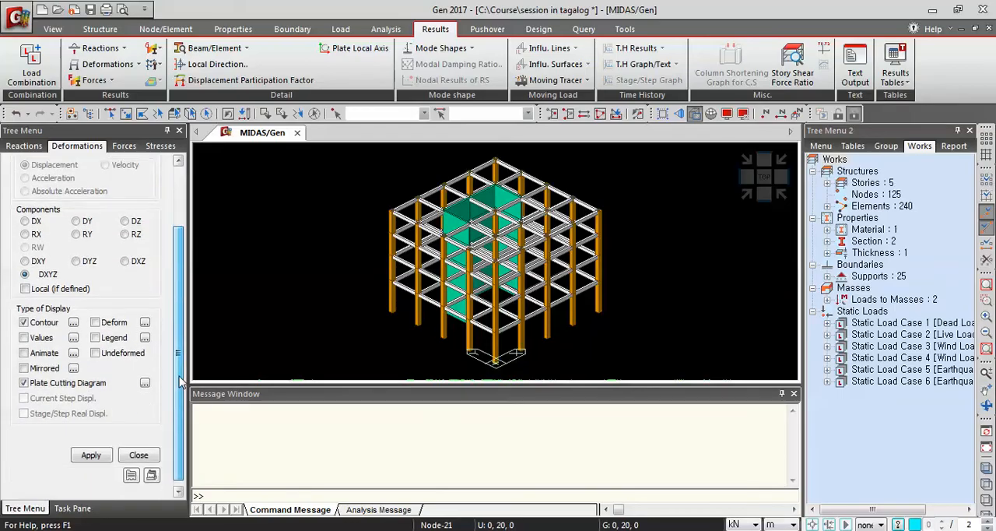
left_click(24, 337)
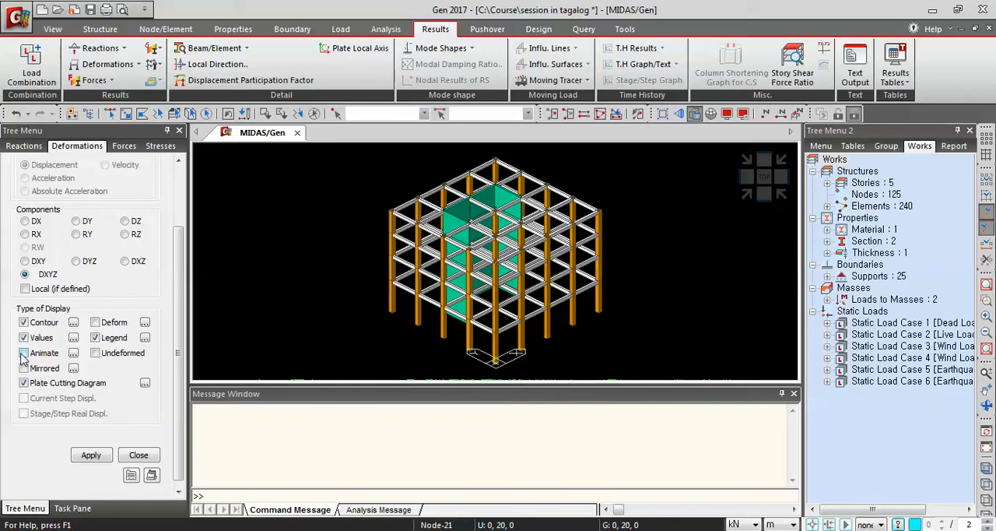
left_click(92, 455)
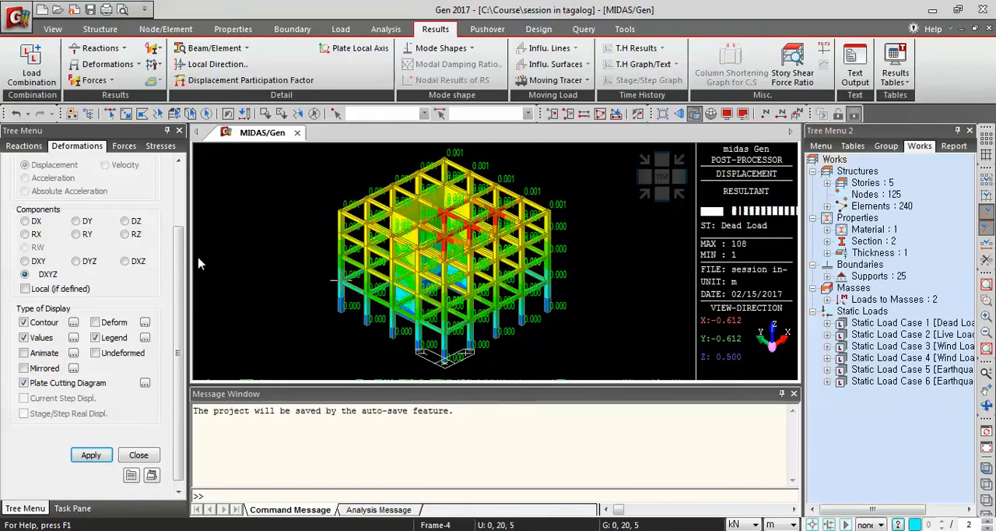
View the Dead Load displacement contours for the RX and RY rotation components in turn.
left_click_drag(178, 295, 184, 235)
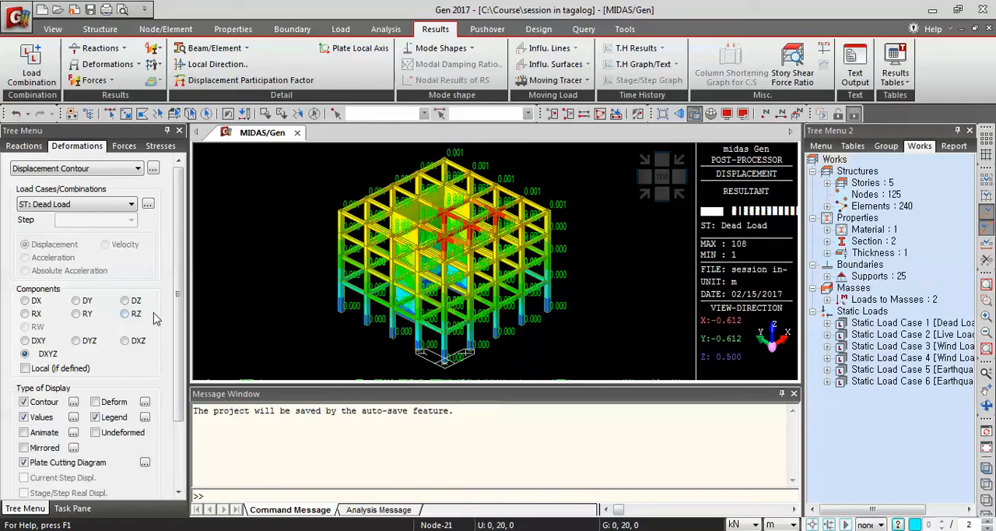
left_click(26, 315)
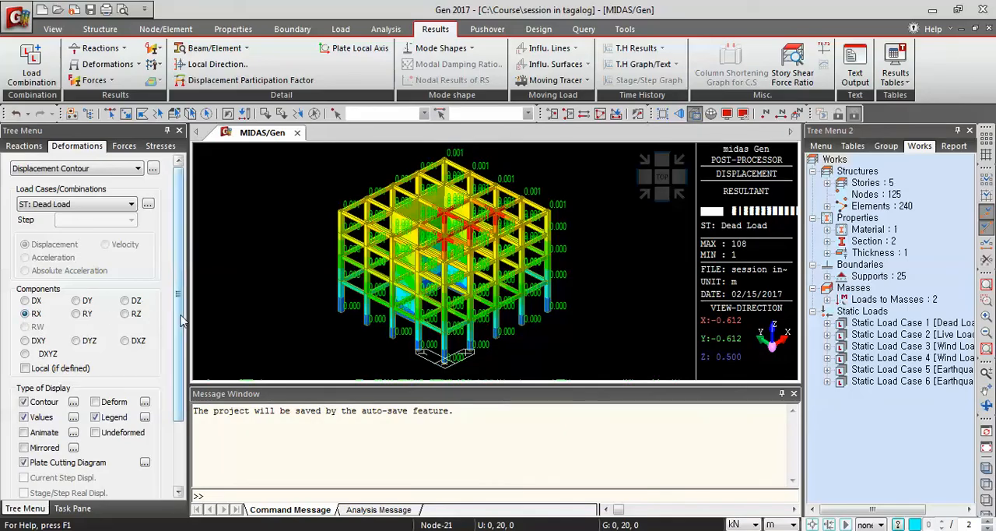
scroll(178, 351, "down", 3)
left_click(91, 450)
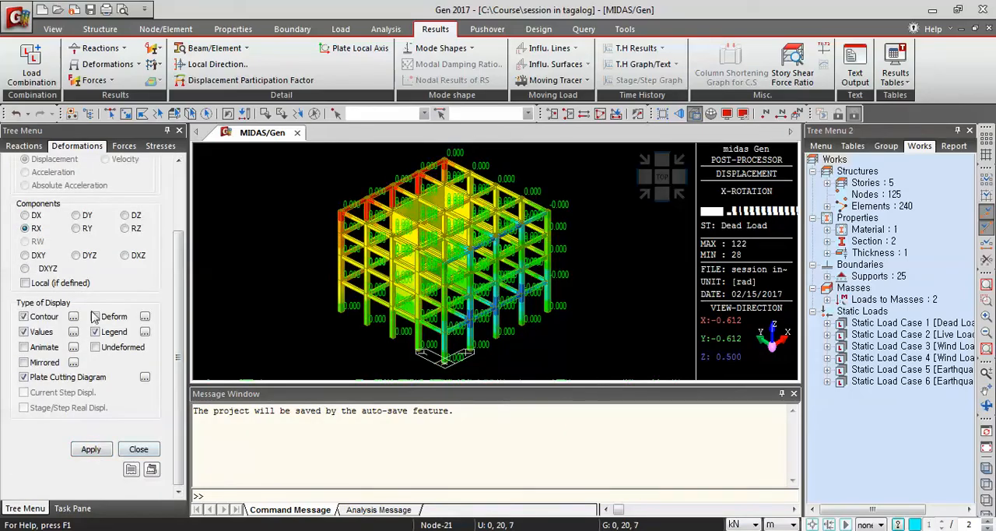
left_click(76, 228)
left_click(91, 449)
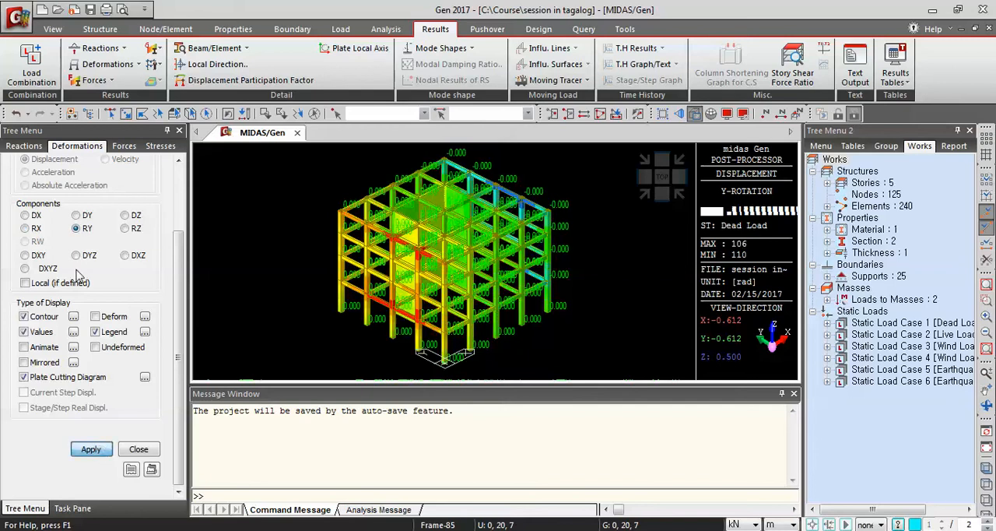
View the Dead Load displacement contours for the DY and DZ components in turn.
left_click(75, 215)
left_click(91, 450)
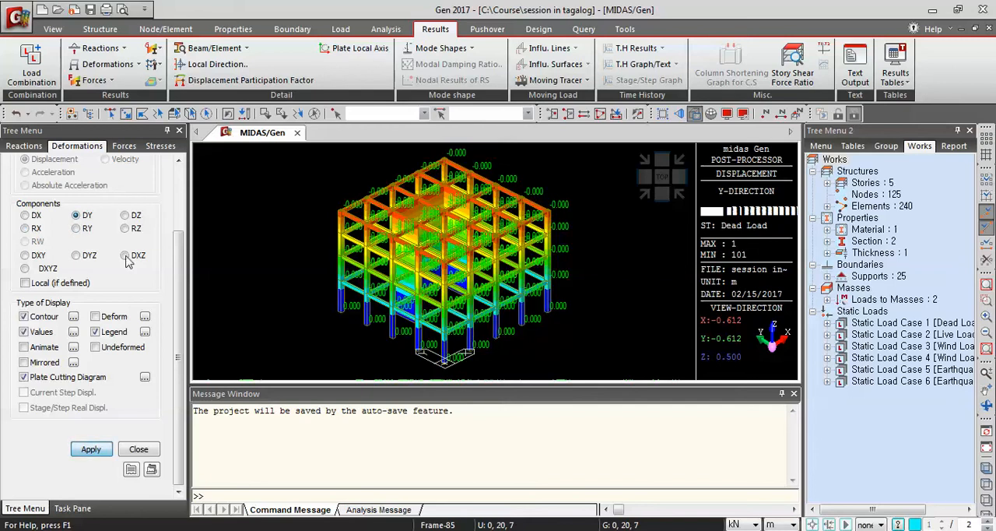
left_click(125, 216)
left_click(91, 449)
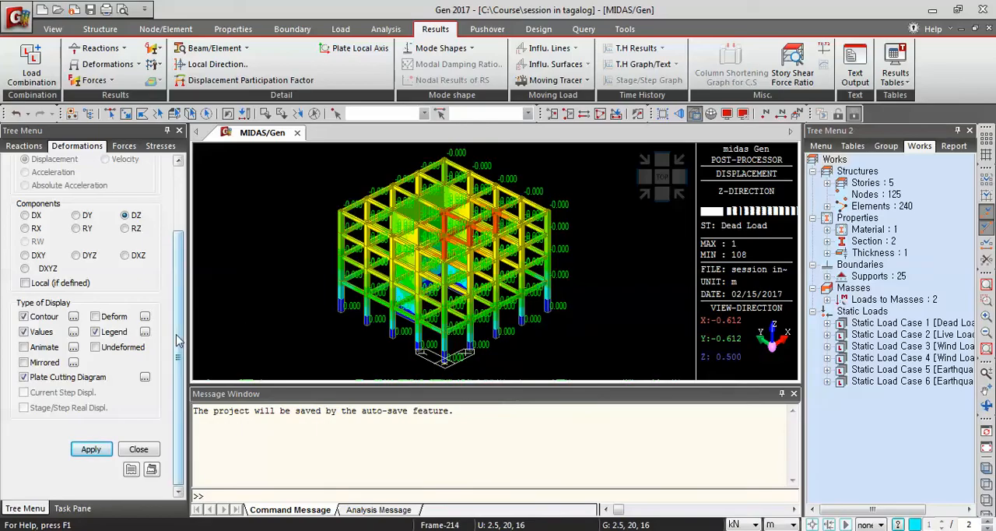
Generate an animation of the Earthquake Load X displacement contour for the DXYZ component, with values and legend shown.
scroll(179, 249, "up", 3)
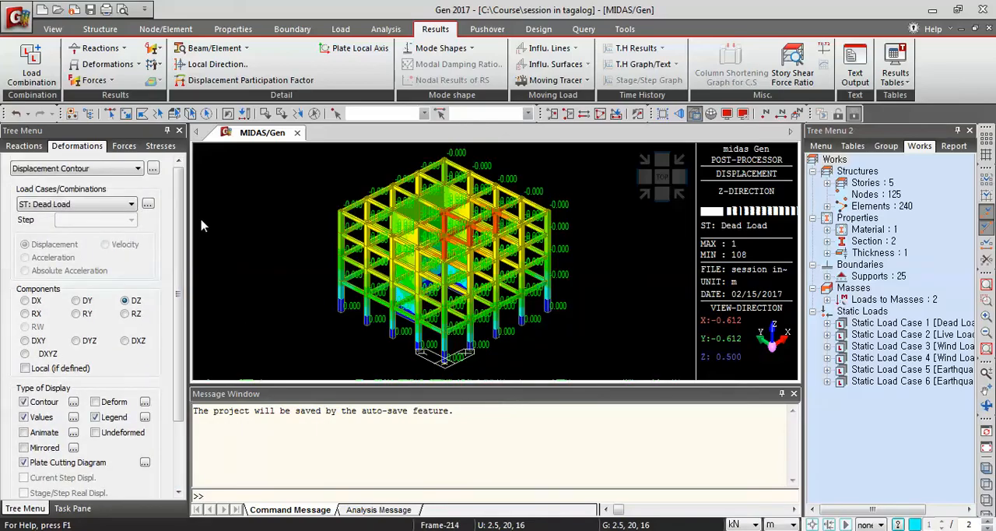
left_click(131, 204)
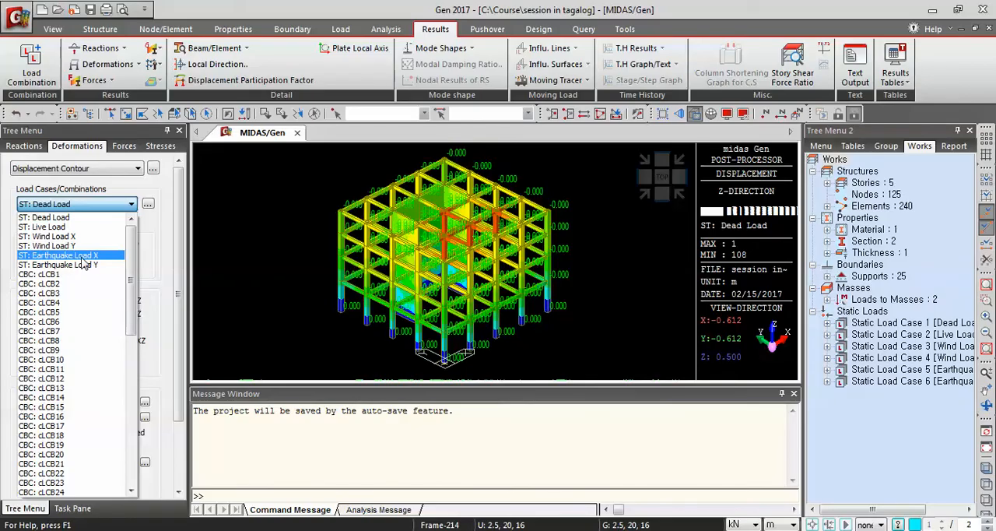
left_click(92, 259)
scroll(56, 315, "down", 3)
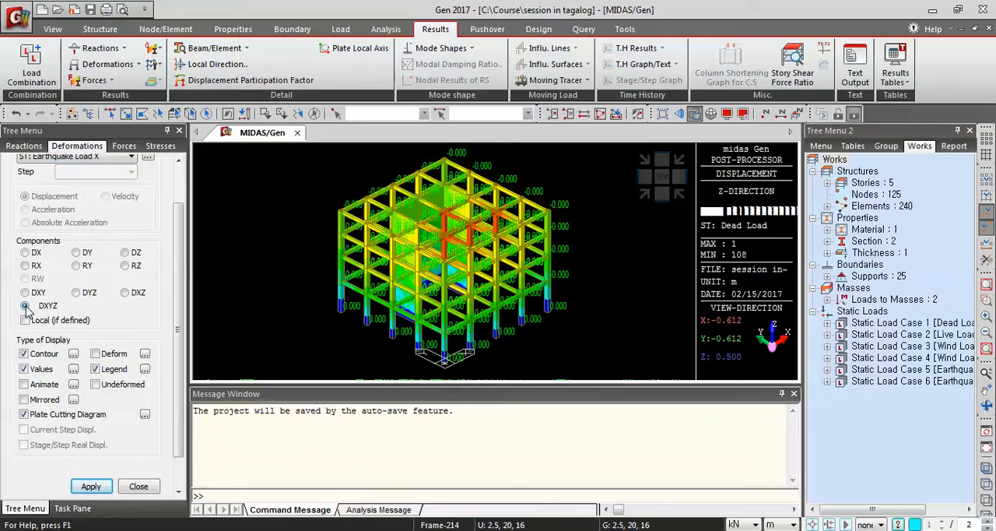
left_click(23, 386)
scroll(178, 412, "down", 1)
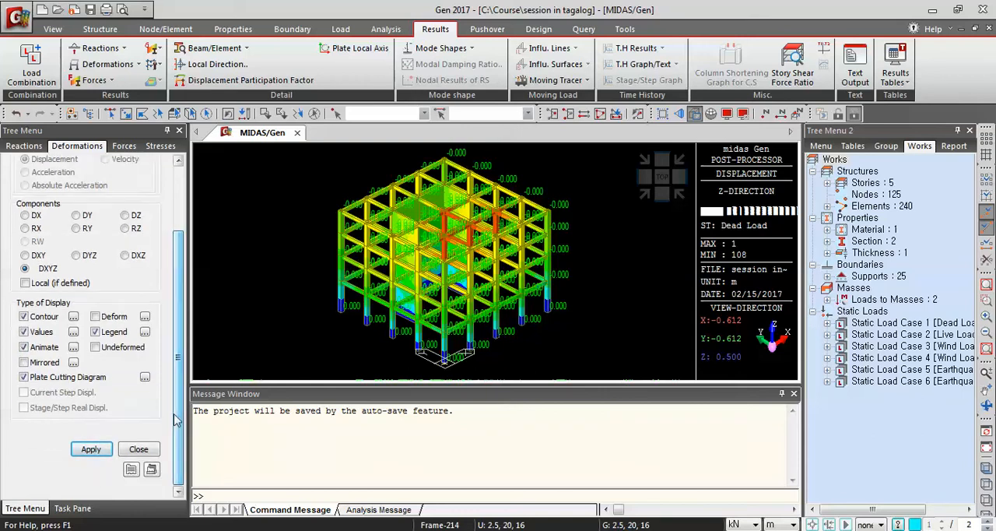
left_click(90, 450)
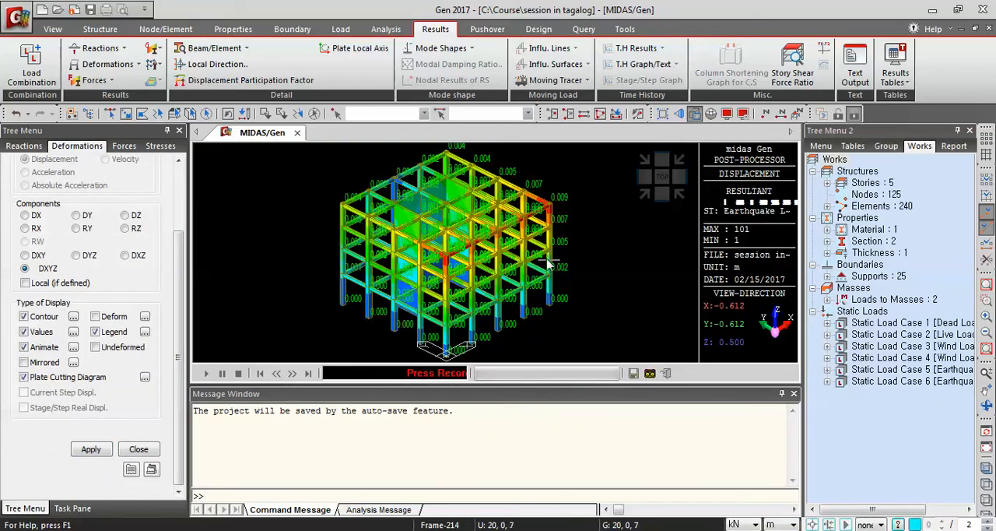
left_click(650, 374)
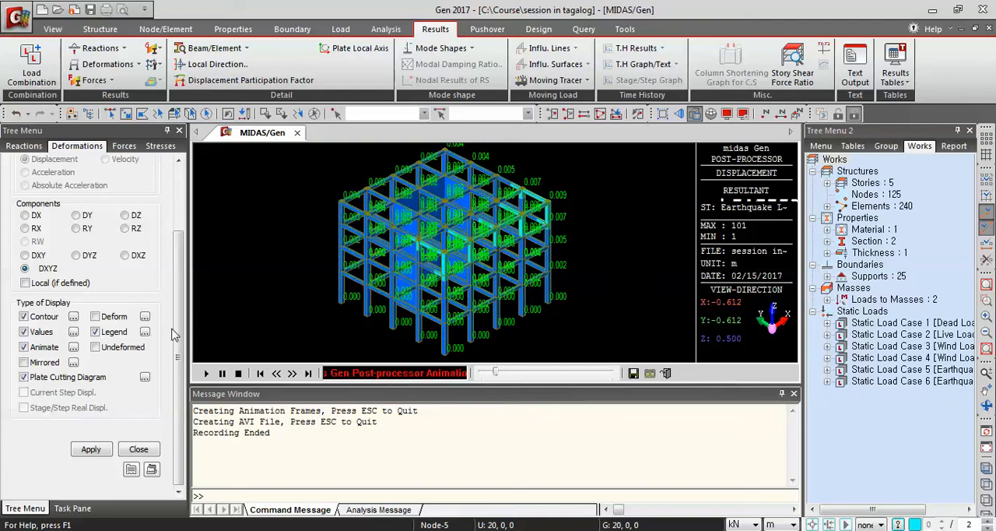
Turn off the values in the animated Earthquake Load X displacement contour.
left_click(24, 331)
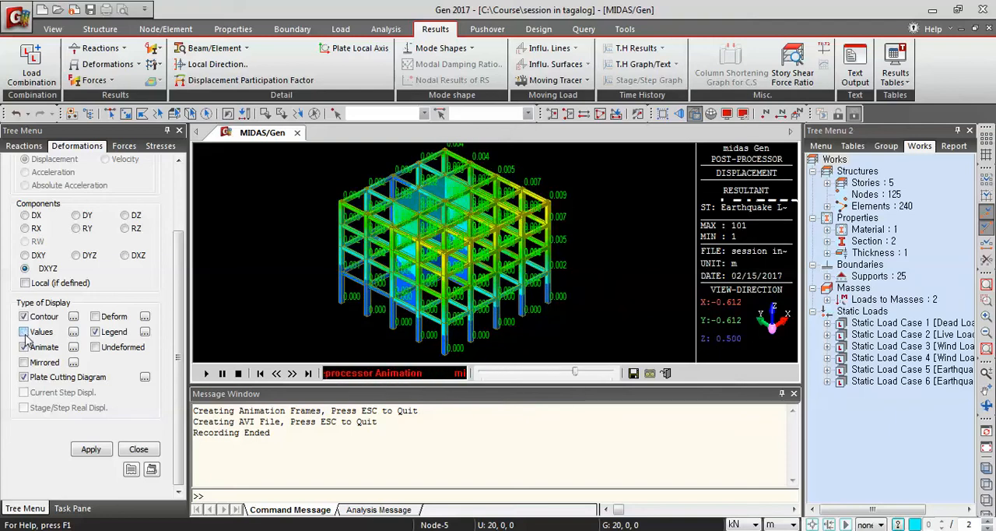
left_click(90, 450)
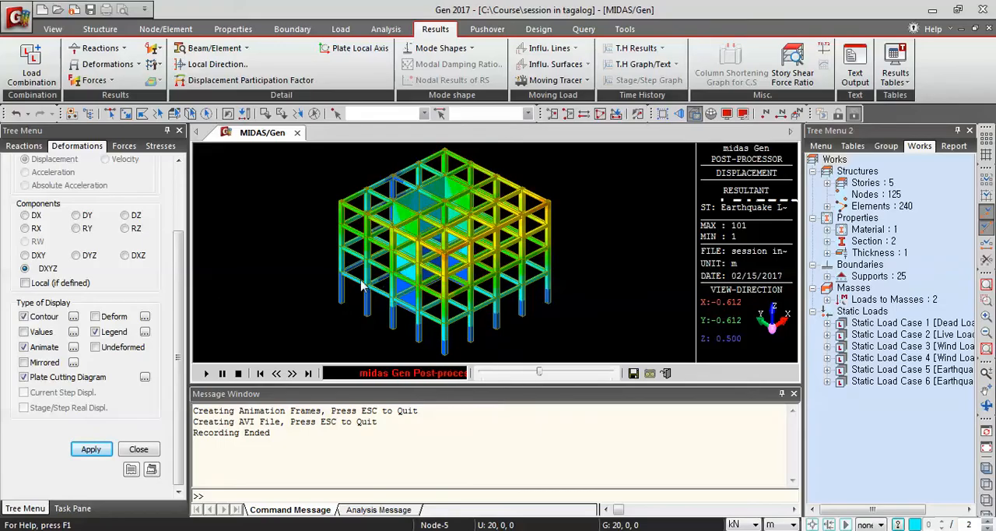
left_click_drag(180, 310, 178, 232)
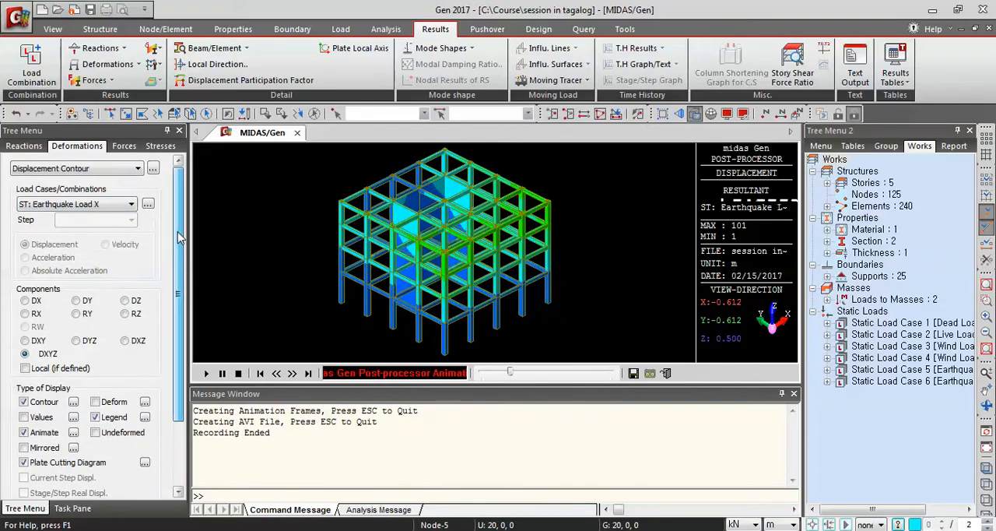
left_click(116, 204)
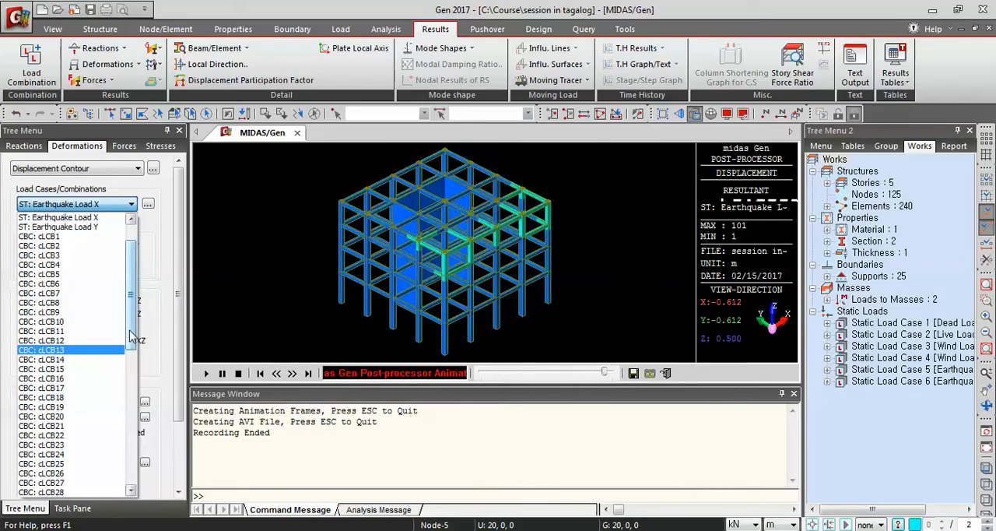
scroll(132, 336, "up", 2)
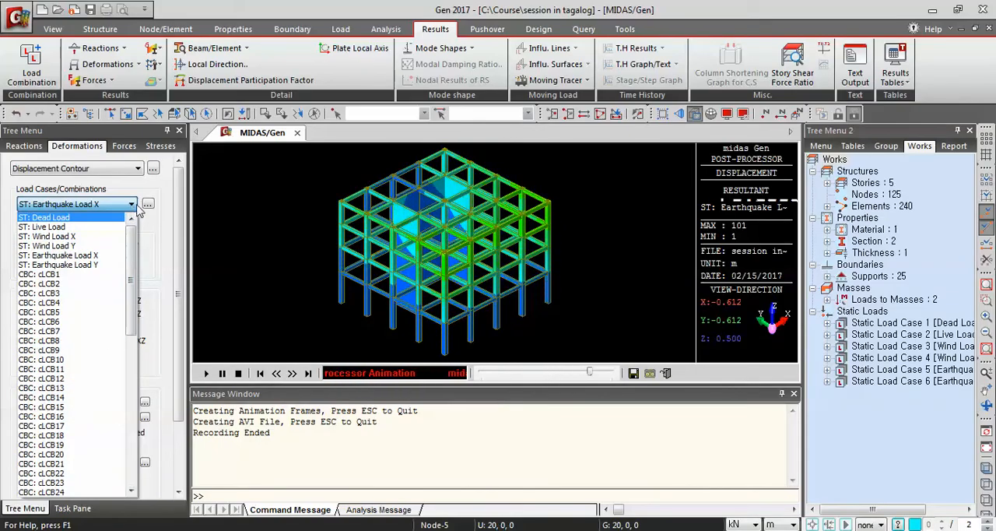
left_click(173, 227)
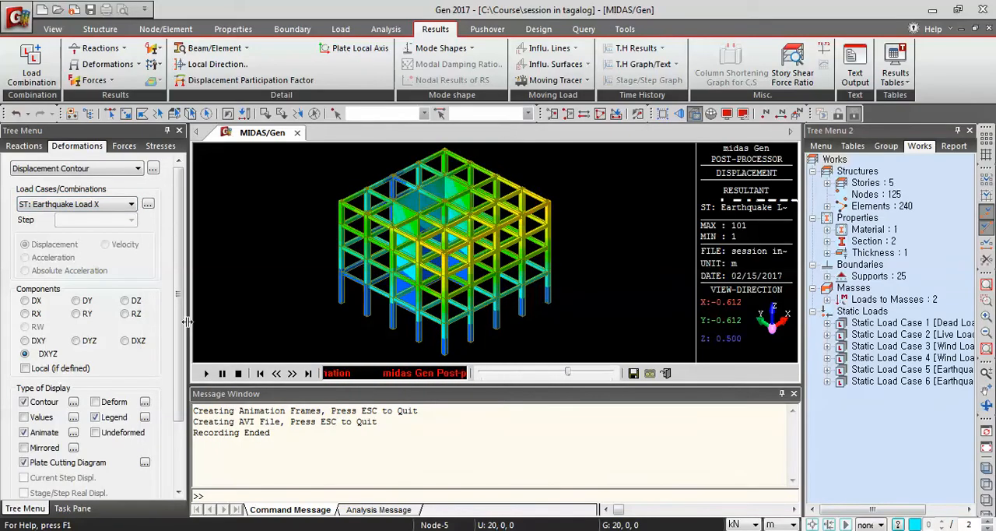
mouse_move(178, 315)
left_mouse_down()
mouse_move(178, 335)
mouse_move(185, 316)
left_mouse_up()
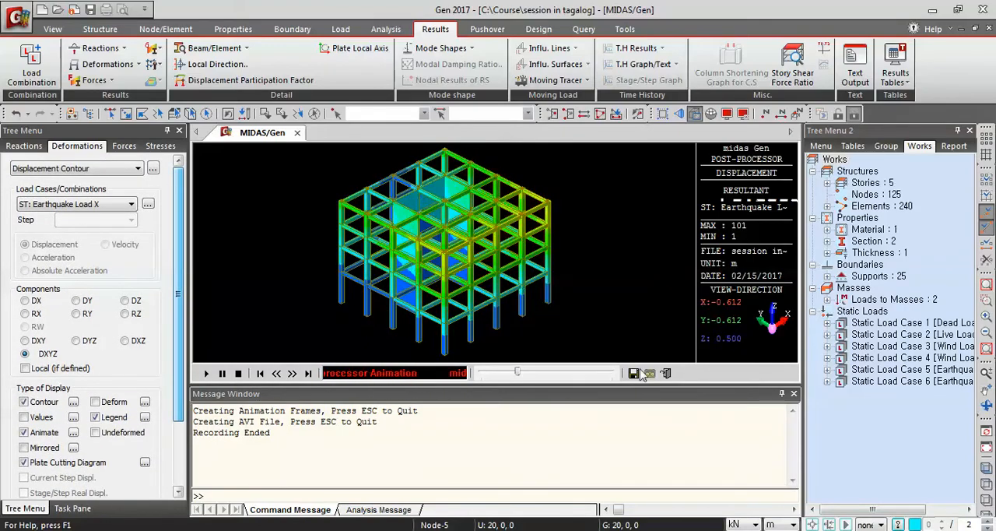
Return the model to its initial view and display the Dead Load beam diagram for My with contour, values and legend.
left_click(987, 450)
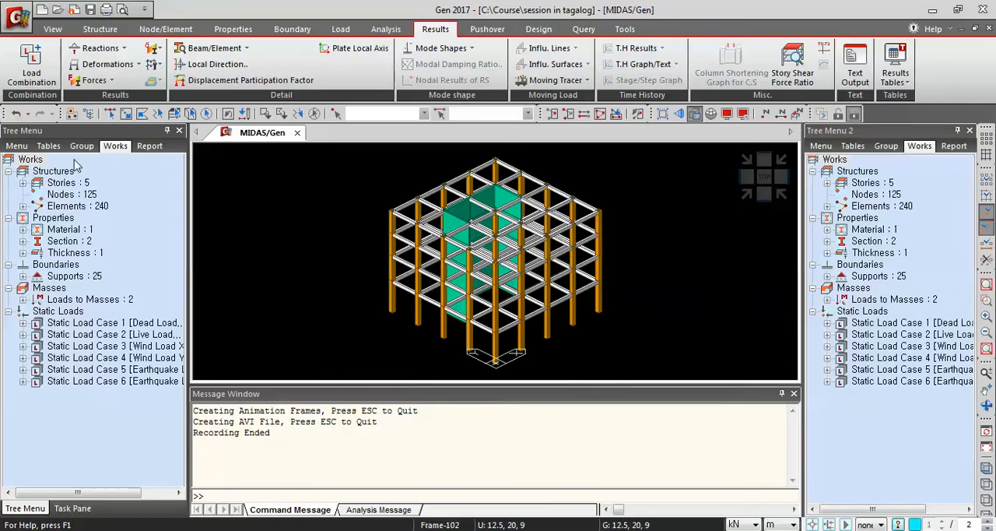
left_click(111, 83)
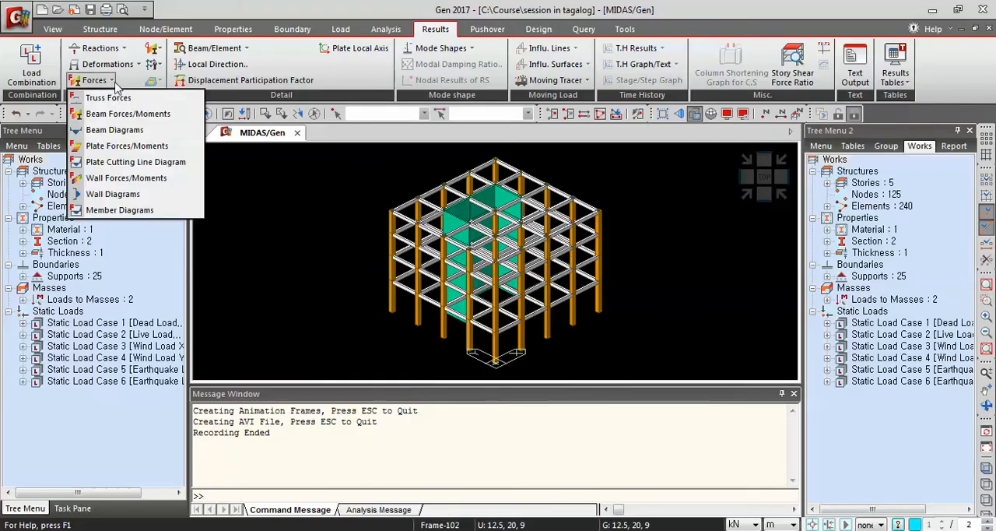
left_click(141, 133)
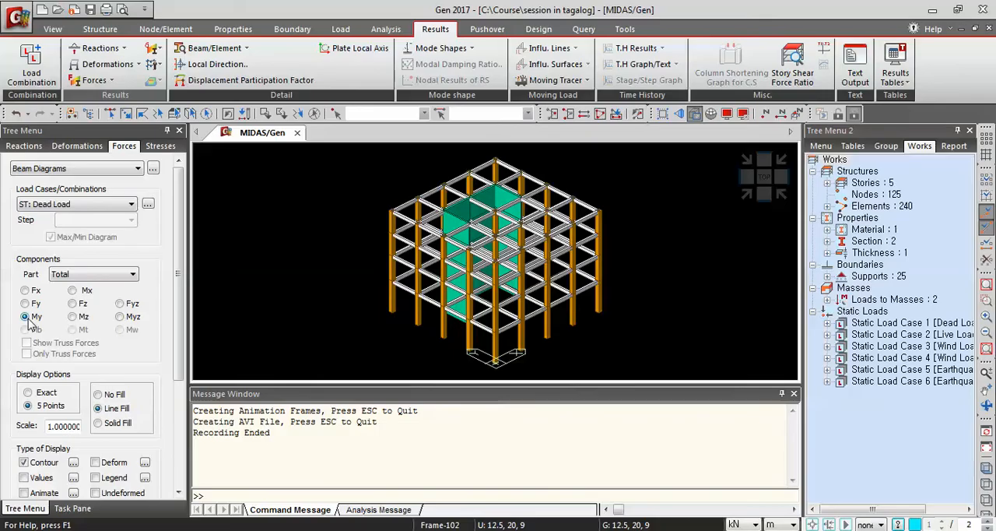
scroll(182, 267, "down", 3)
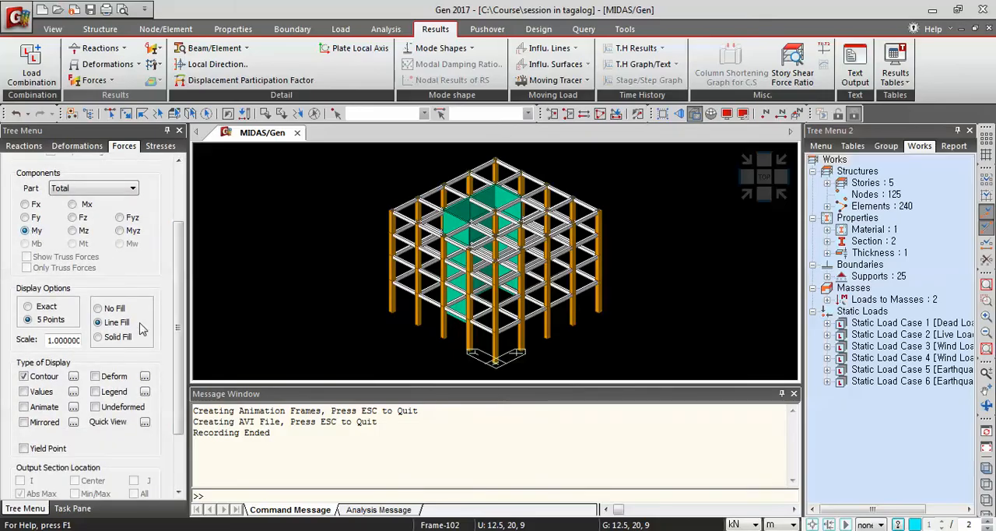
scroll(176, 331, "down", 1)
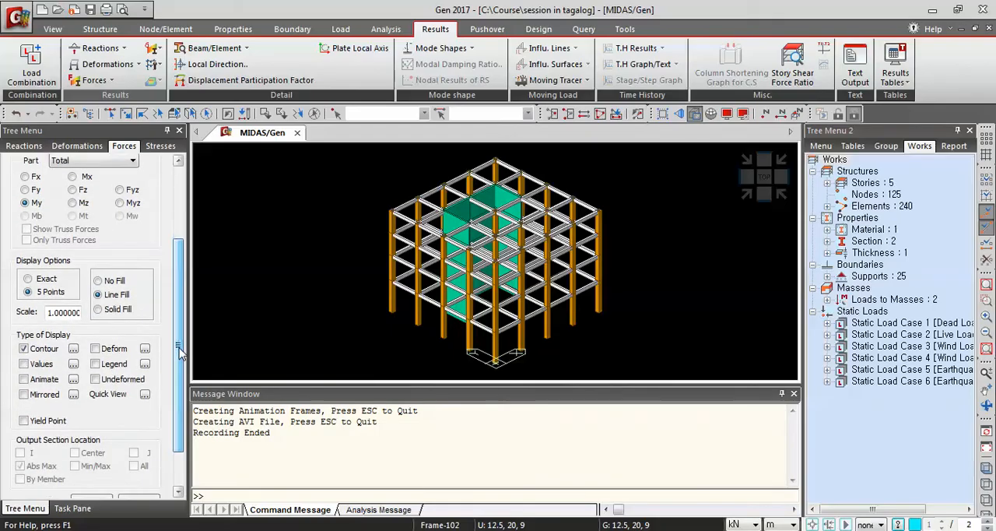
left_click(24, 364)
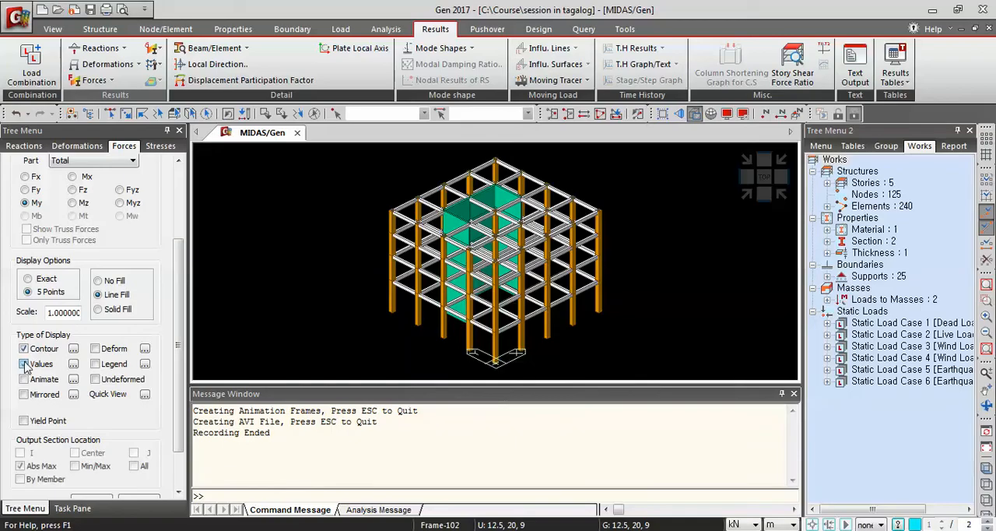
left_click(95, 364)
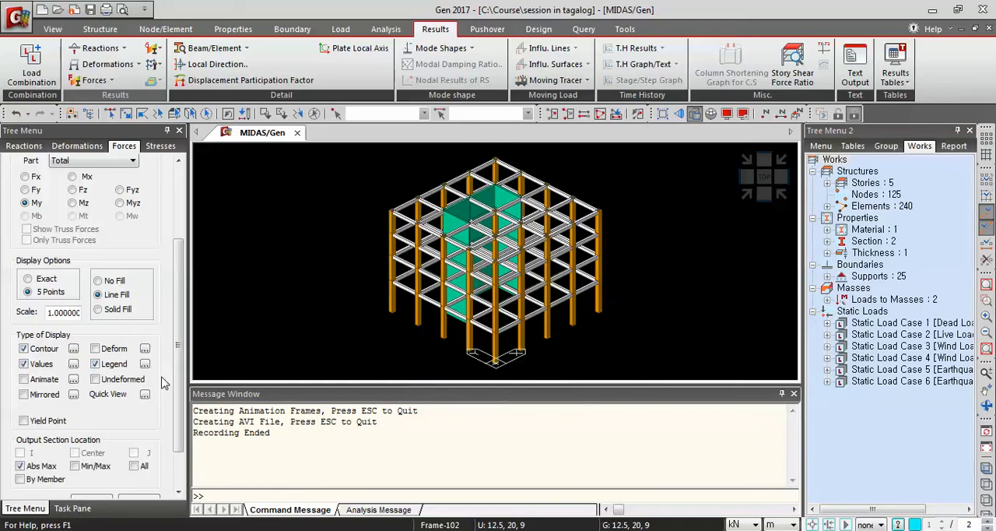
scroll(179, 372, "down", 2)
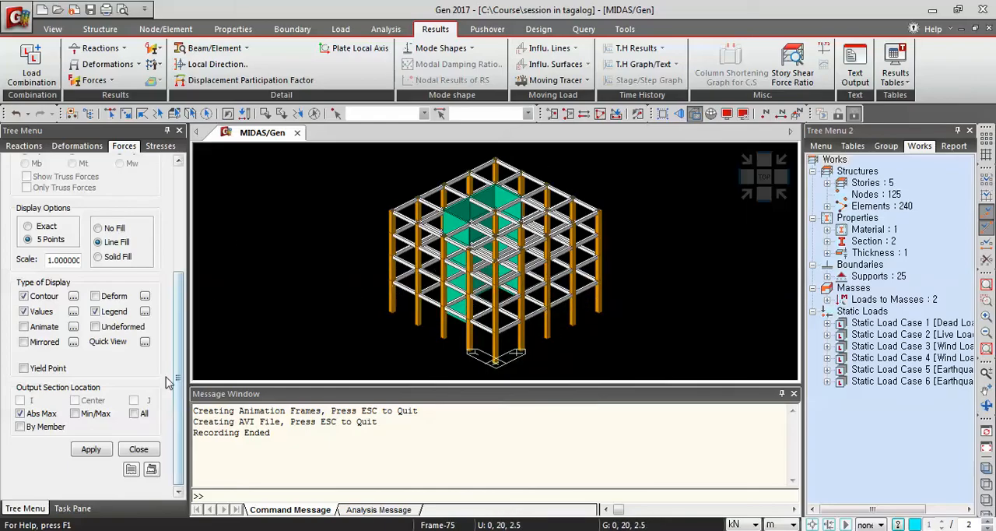
left_click(91, 449)
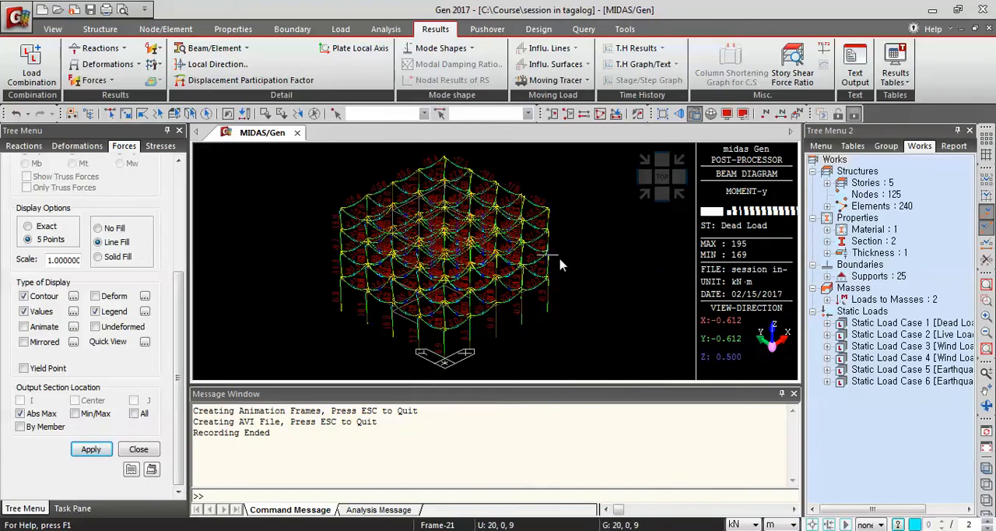
Examine the Dead Load My moment diagram and its values on the upper-storey beams and columns.
mouse_move(178, 356)
left_mouse_down()
mouse_move(178, 244)
mouse_move(178, 344)
left_mouse_up()
left_click_drag(241, 336, 260, 354)
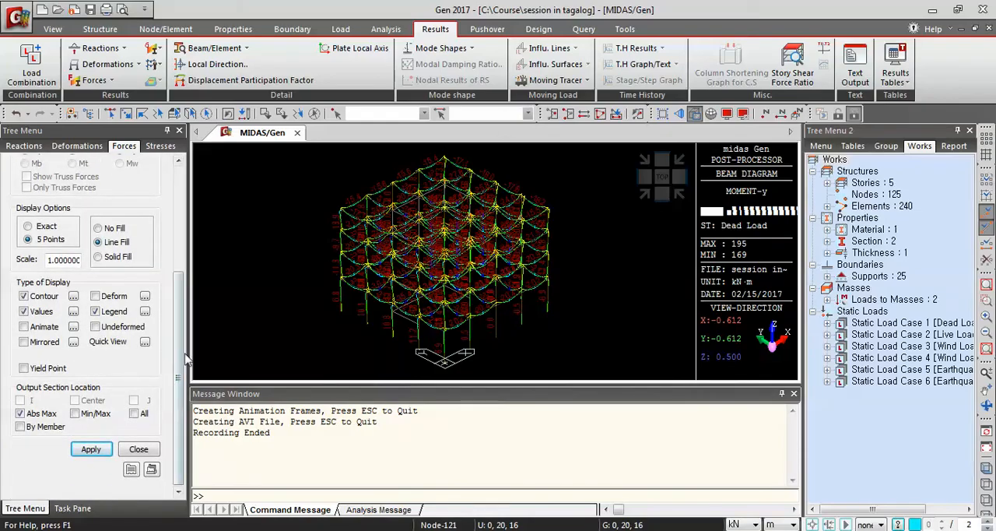
left_click_drag(185, 354, 184, 314)
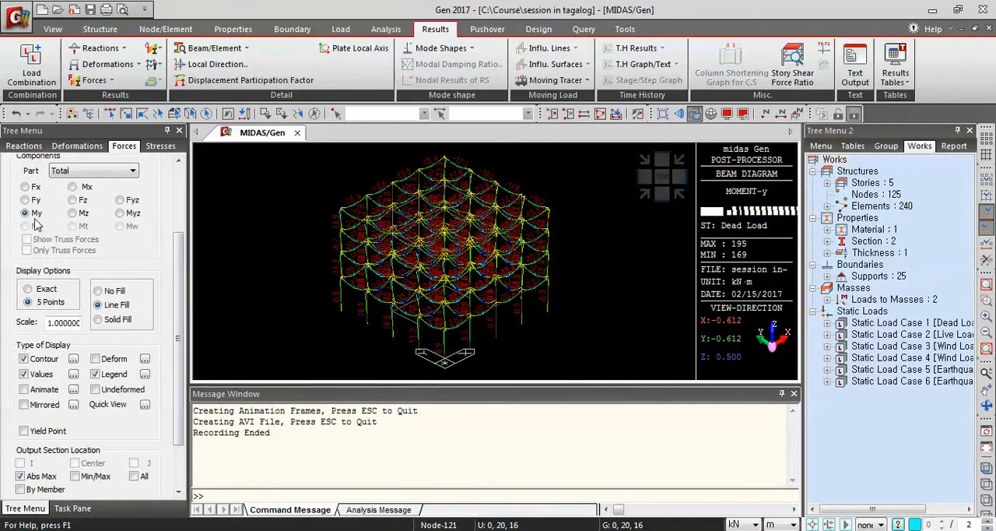
scroll(404, 270, "up", 5)
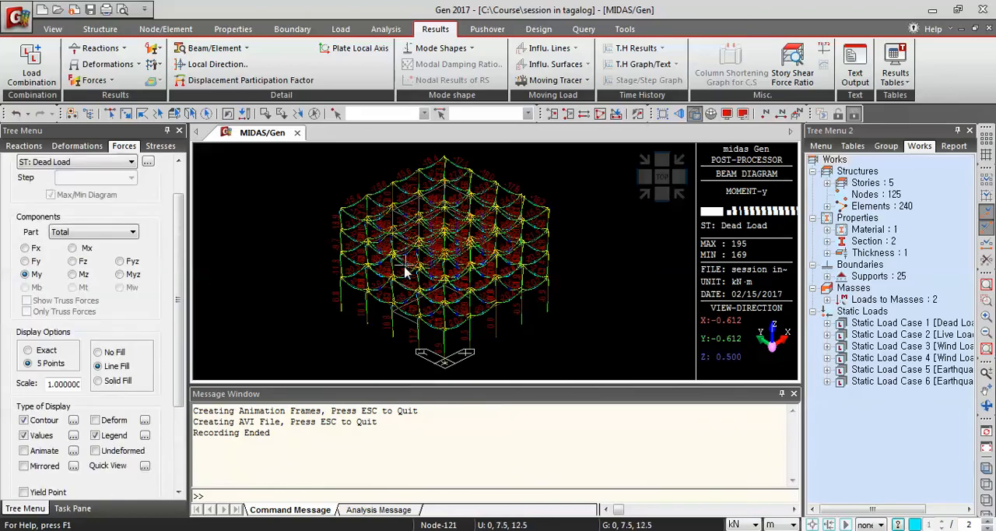
left_click(583, 304)
scroll(468, 274, "up", 2)
scroll(468, 274, "up", 3)
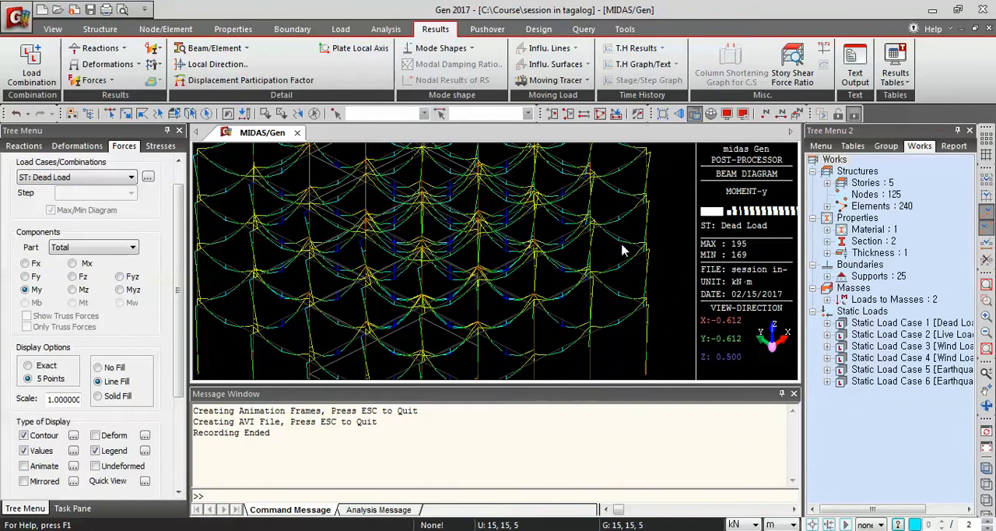
scroll(401, 249, "up", 5)
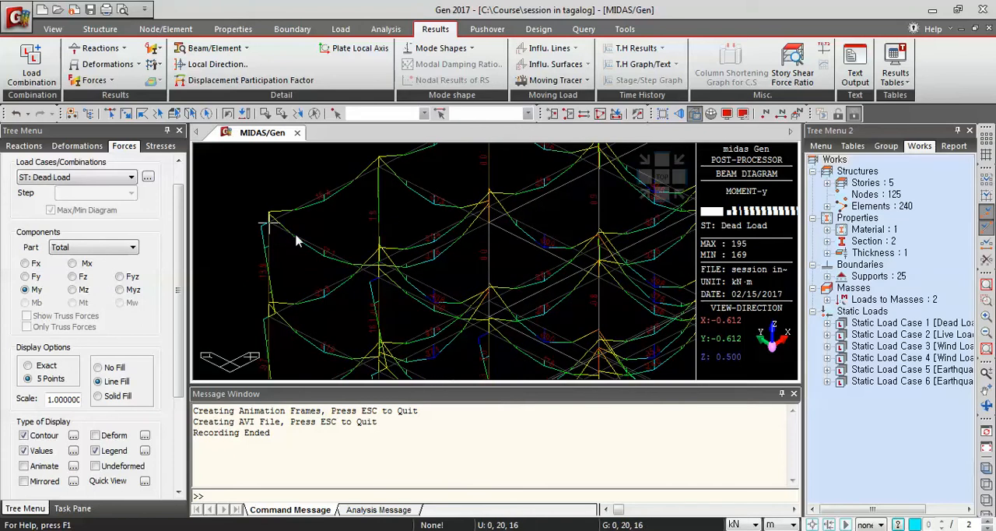
scroll(329, 228, "up", 1)
scroll(330, 230, "up", 3)
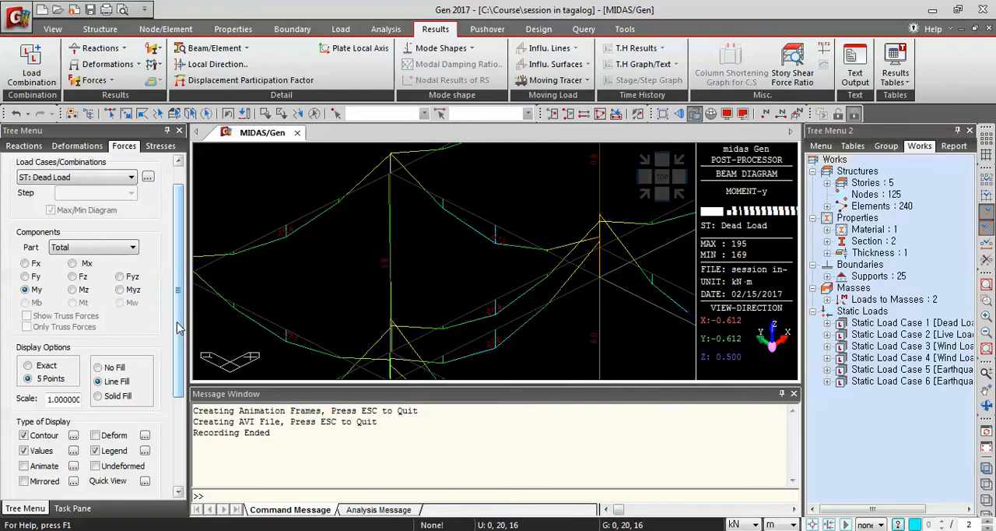
Display the Dead Load axial force diagram by switching the beam diagram component to Fx.
scroll(179, 328, "down", 1)
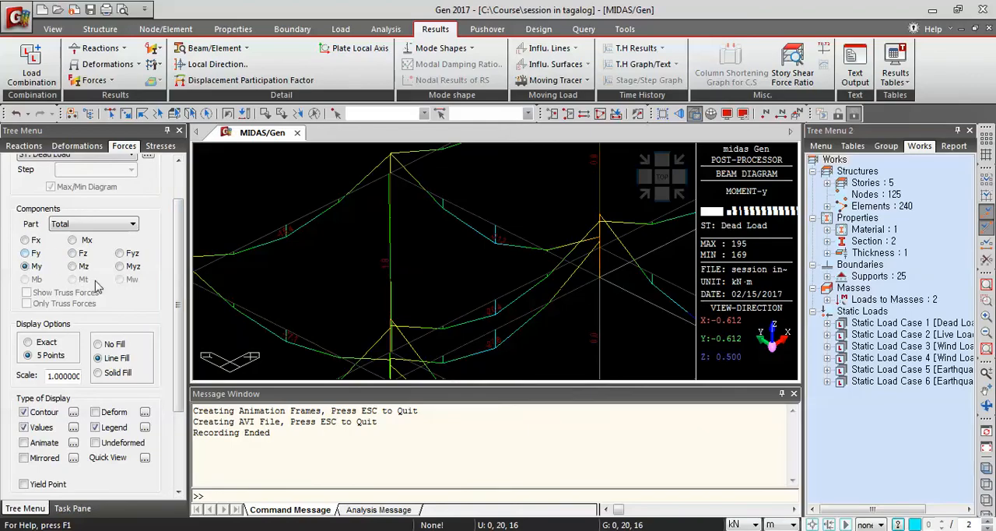
left_click(25, 240)
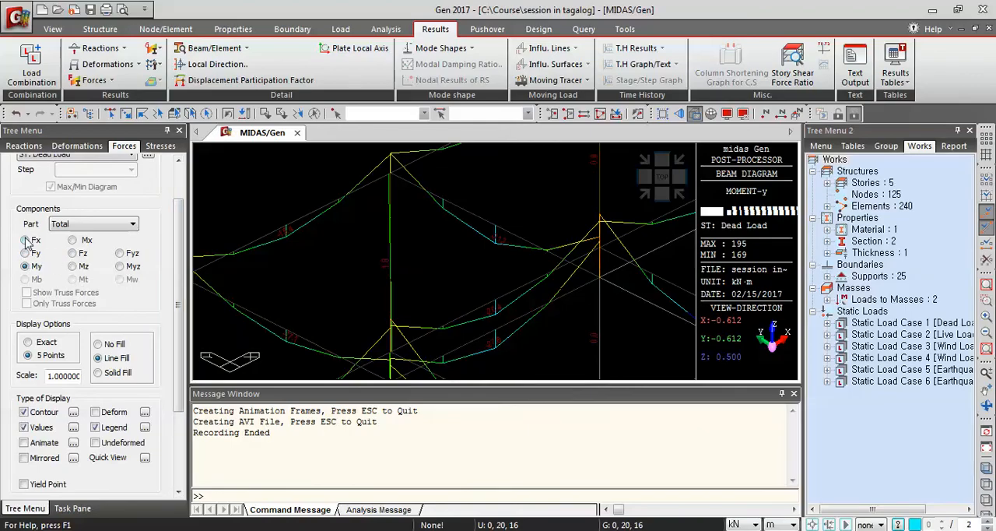
left_click_drag(179, 351, 179, 426)
left_click(91, 449)
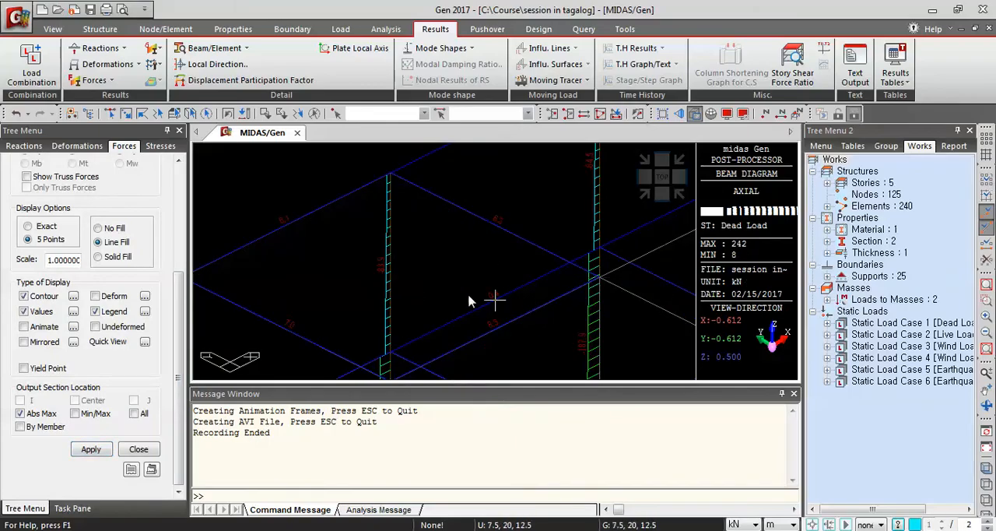
Examine the Dead Load axial force diagram along the columns, from the upper storeys down to the base.
scroll(465, 277, "down", 5)
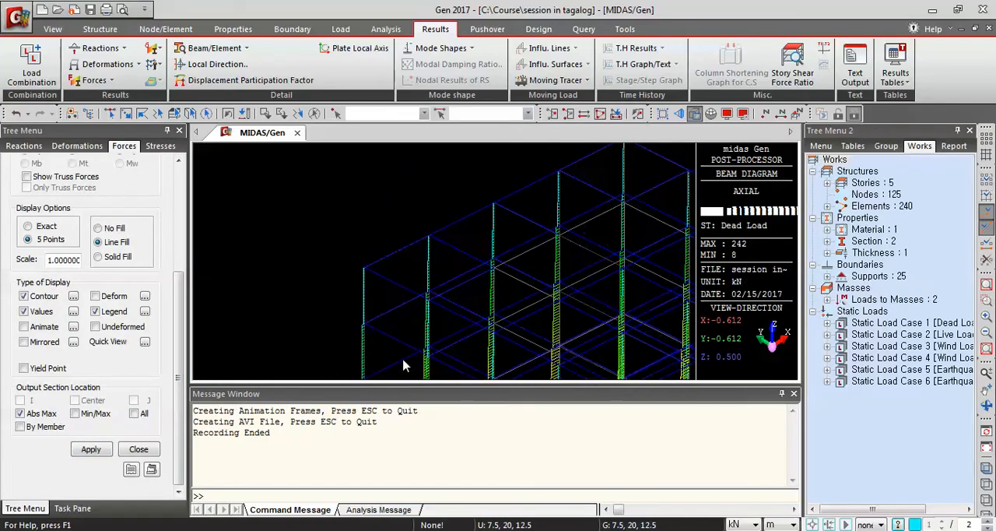
scroll(436, 285, "up", 5)
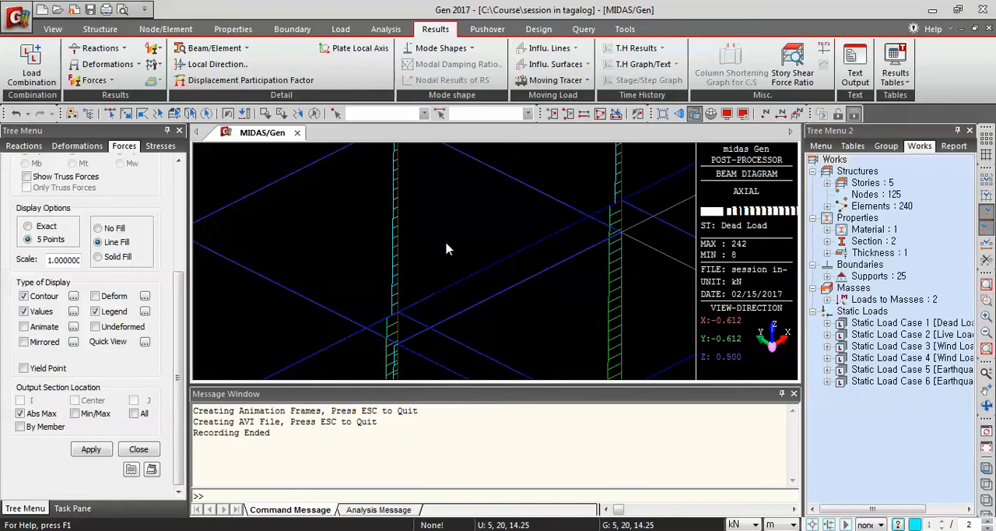
scroll(463, 270, "down", 5)
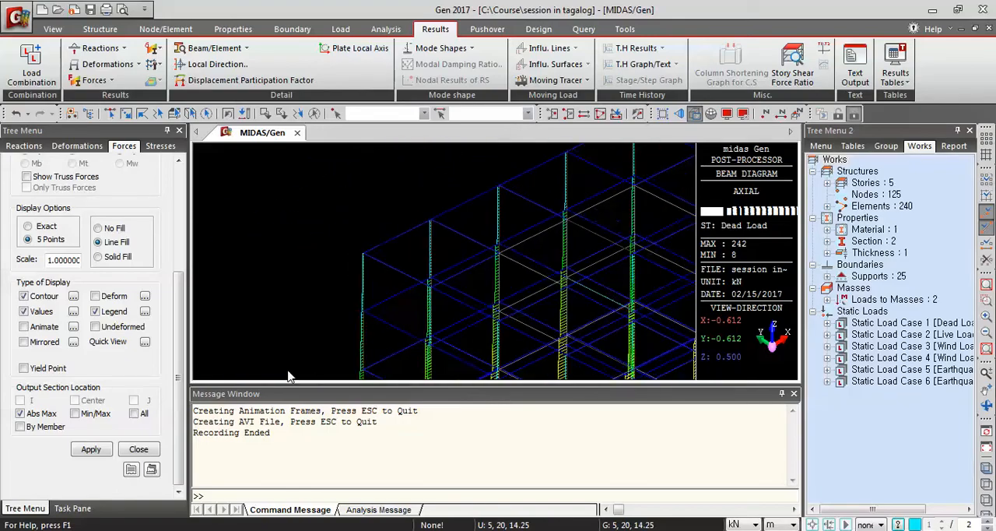
scroll(268, 364, "up", 2)
middle_click_drag(579, 311, 315, 308)
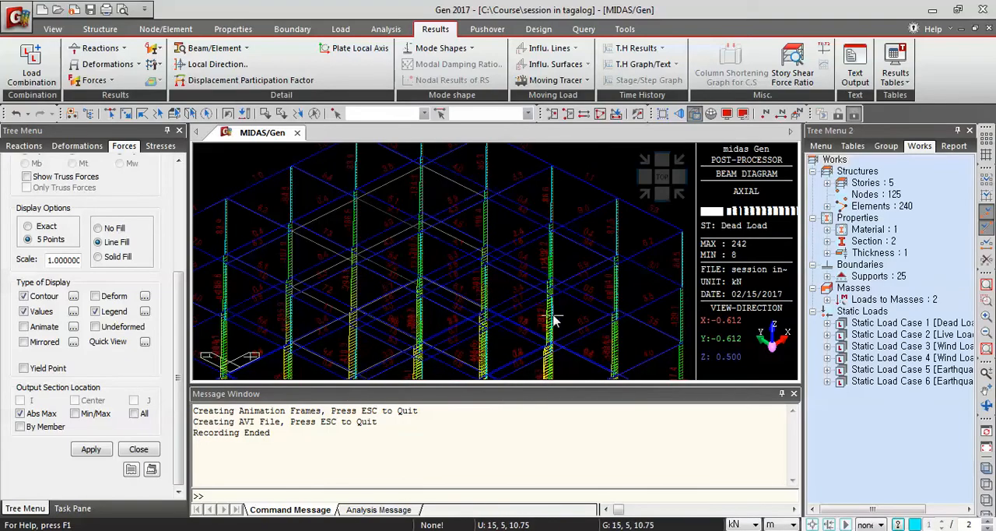
left_click(666, 179)
scroll(498, 311, "up", 4)
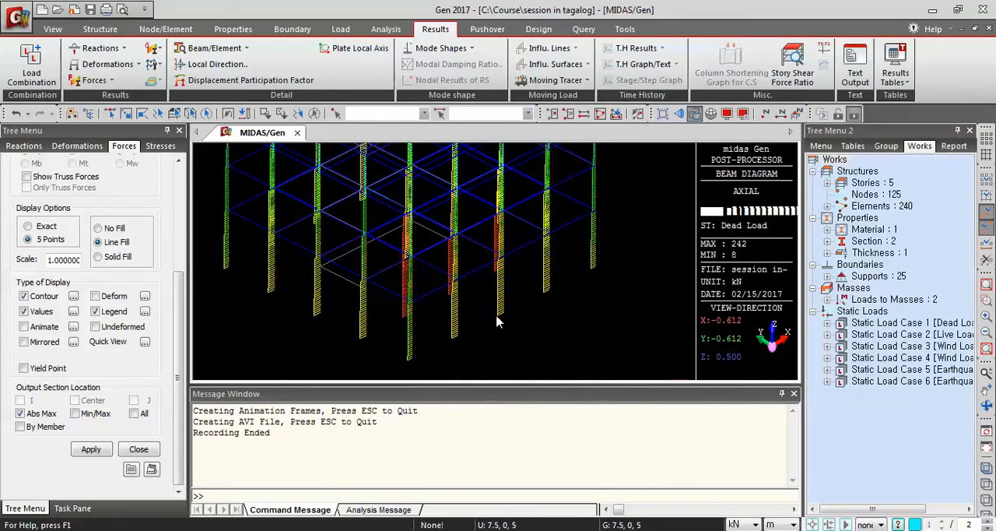
Display the Dead Load shear diagram by switching the beam diagram component to Fyz.
scroll(486, 301, "down", 1)
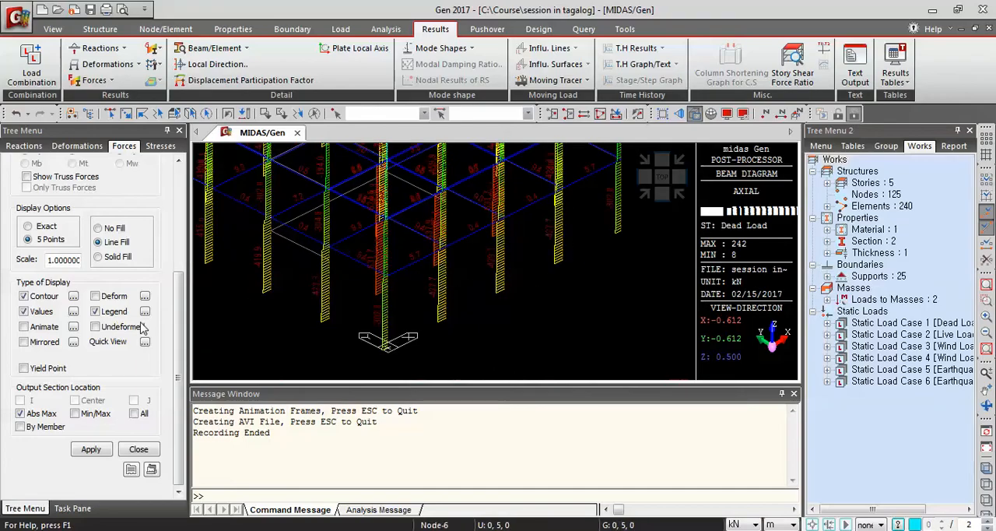
scroll(94, 335, "up", 5)
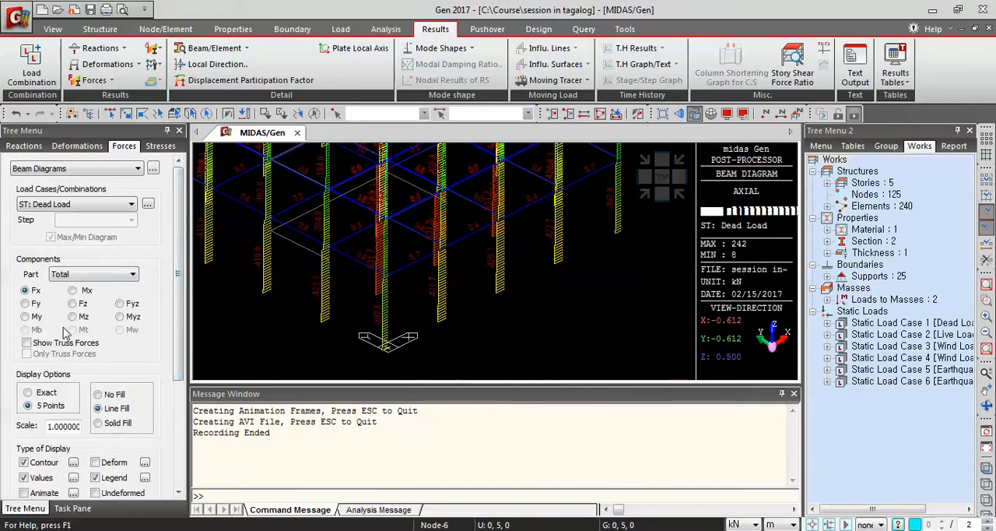
left_click(73, 317)
left_click(119, 304)
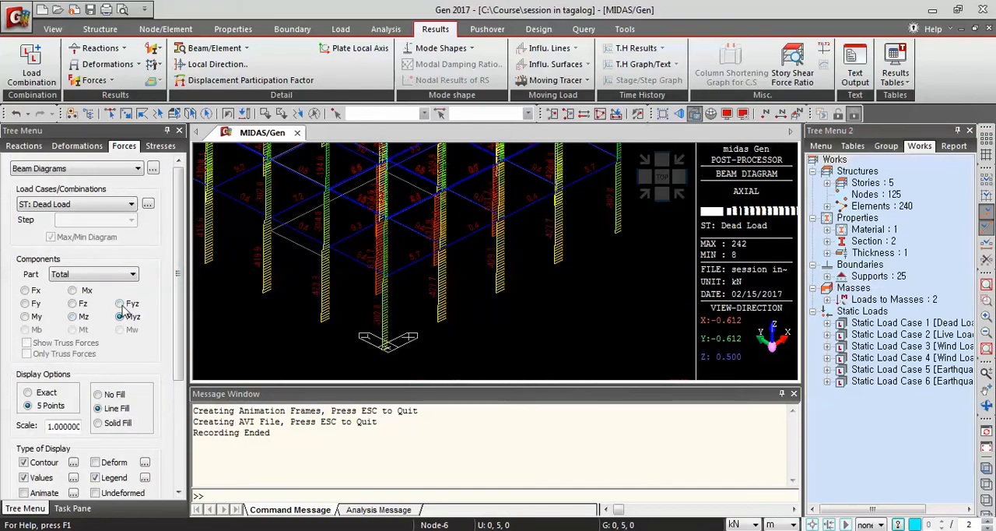
scroll(167, 311, "down", 5)
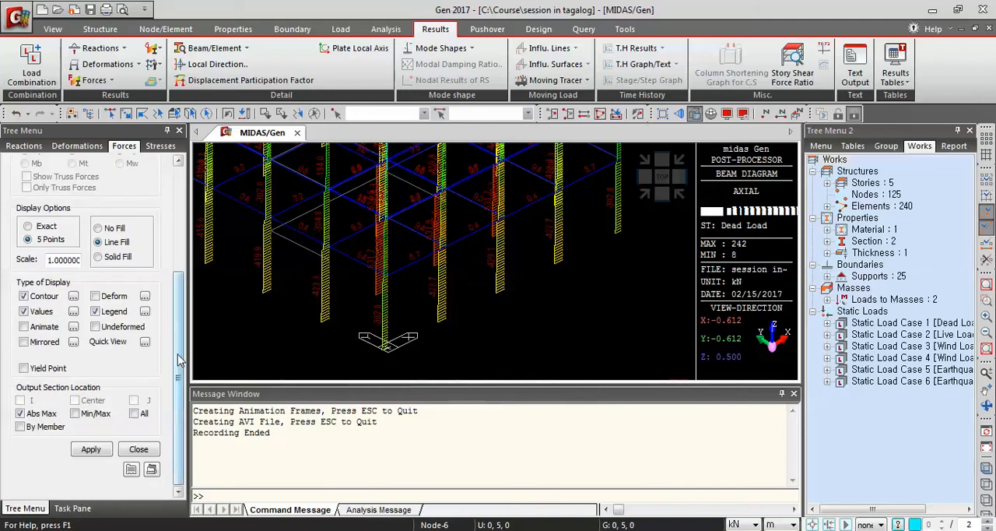
left_click(91, 449)
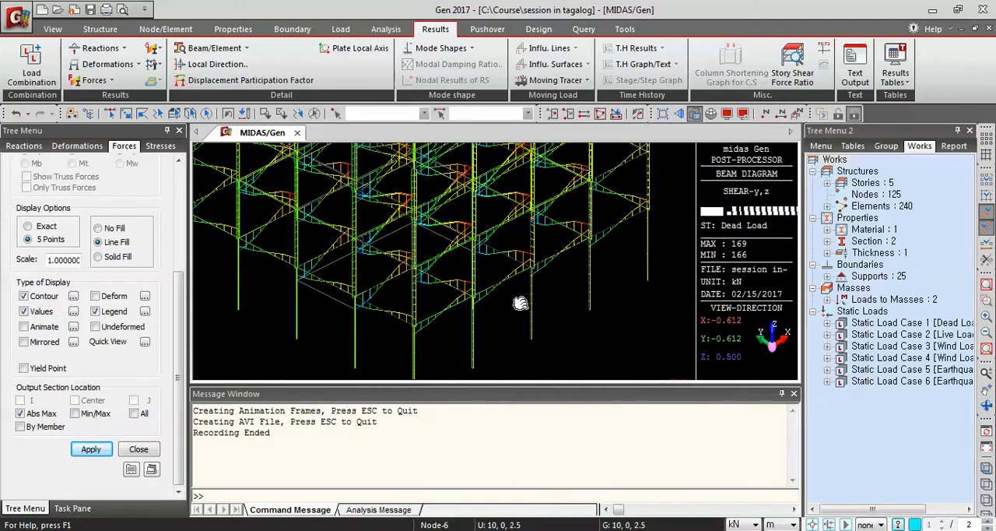
Examine the Dead Load Fyz shear diagram and its values across the storeys, and restore the model's initial view.
scroll(412, 249, "up", 2)
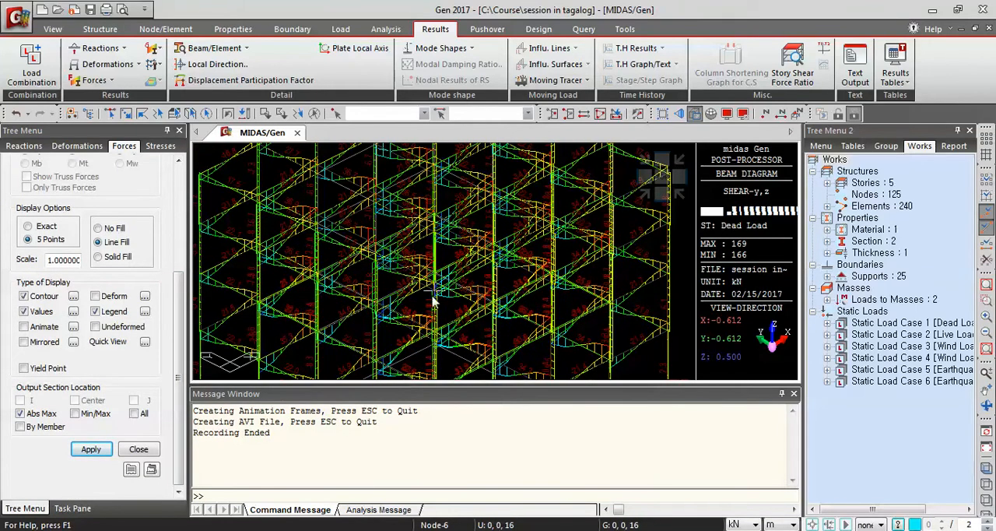
left_click_drag(177, 313, 187, 204)
scroll(112, 204, "down", 5)
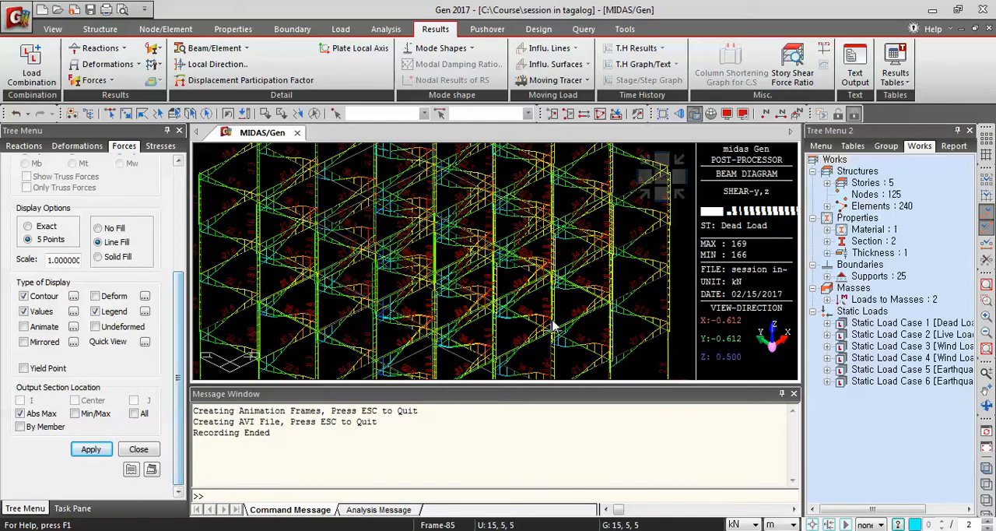
scroll(553, 331, "down", 5)
scroll(615, 296, "up", 3)
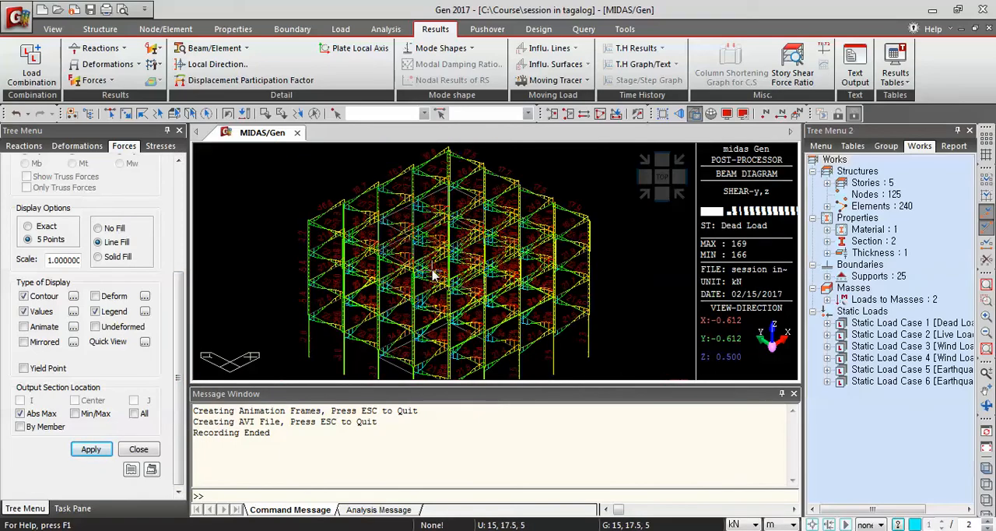
scroll(326, 216, "up", 4)
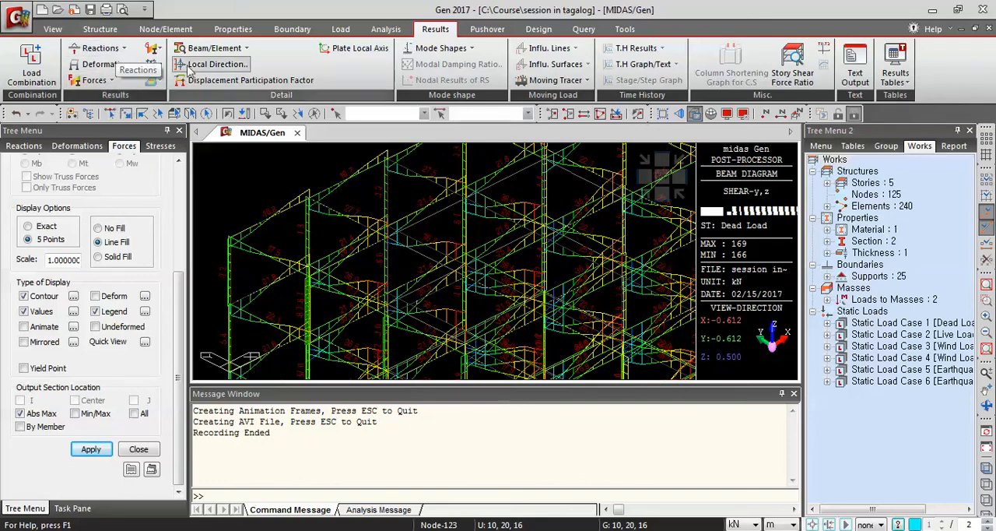
left_click(646, 198)
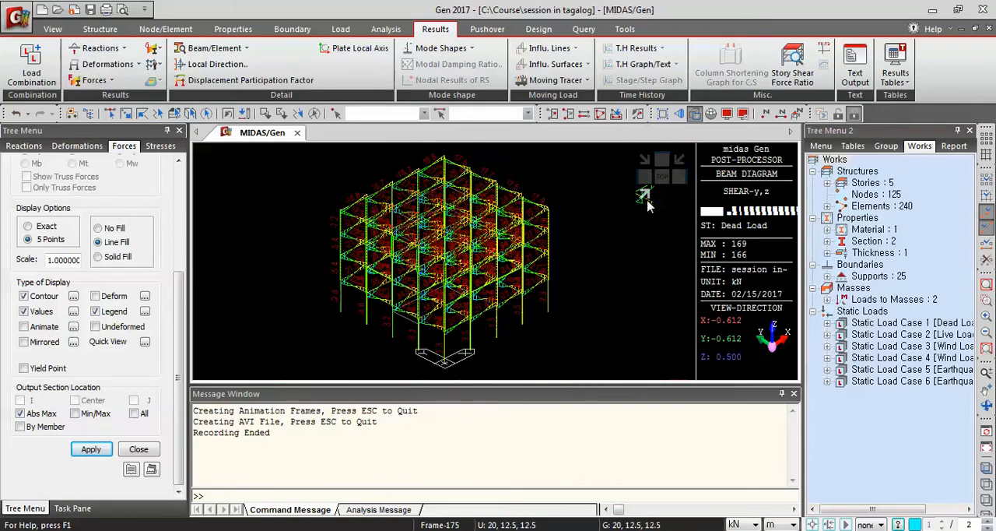
left_click(988, 453)
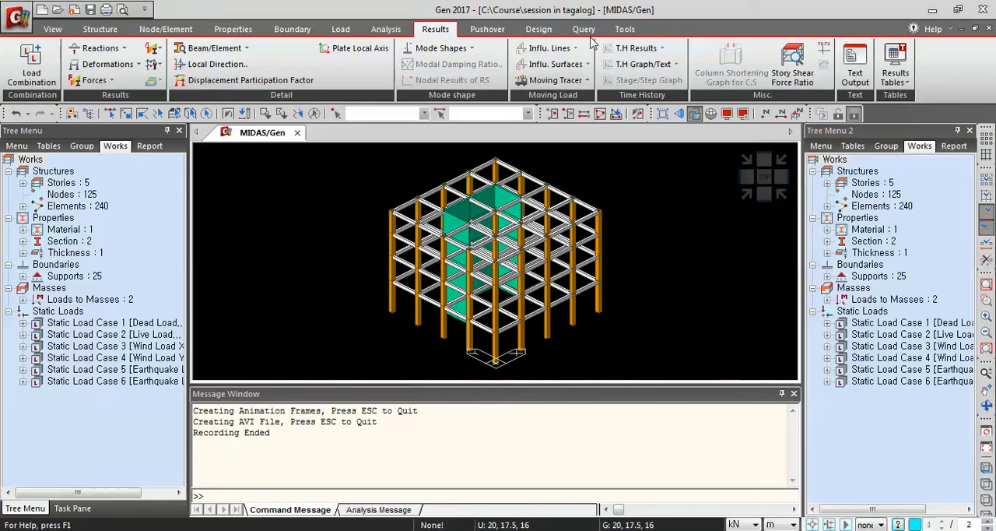
Open the RC design code settings for ACI318-08 and apply the special provisions for seismic design.
left_click(538, 30)
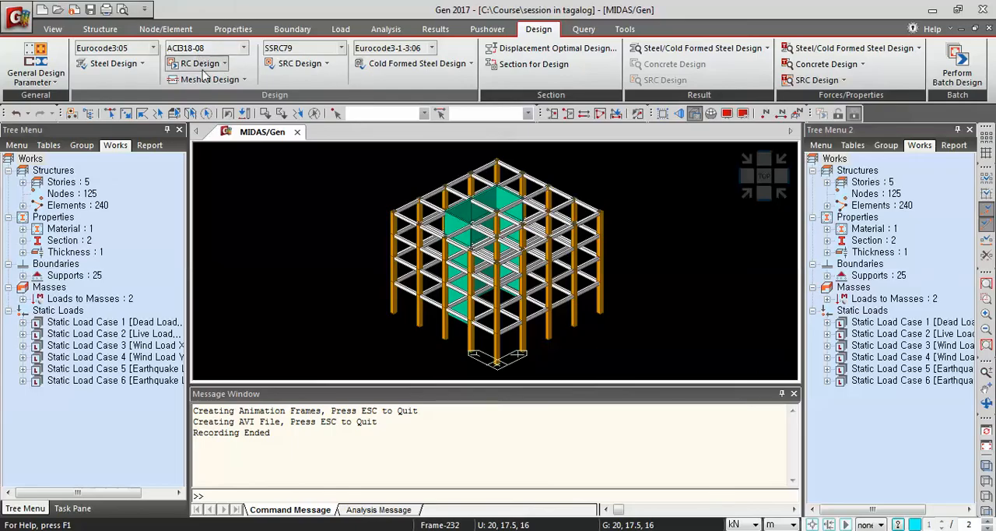
left_click(225, 64)
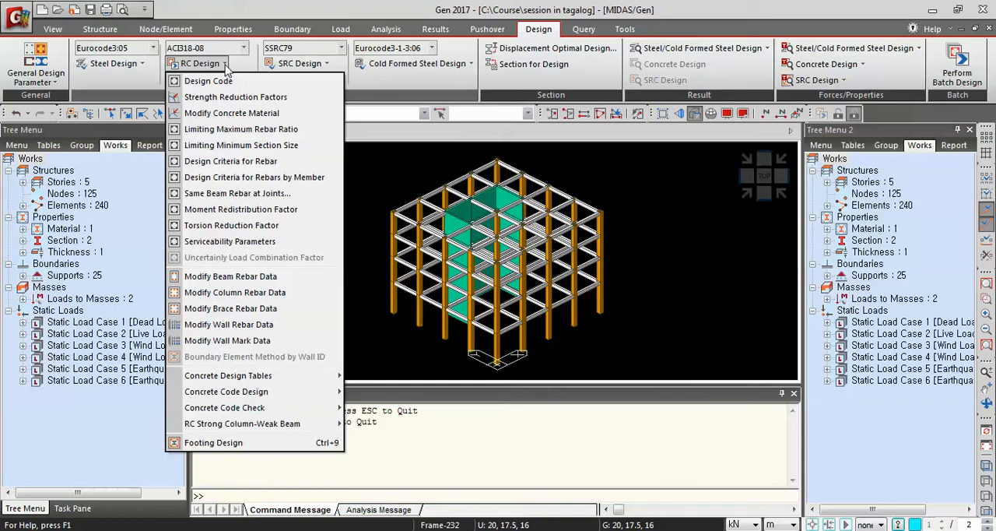
left_click(225, 81)
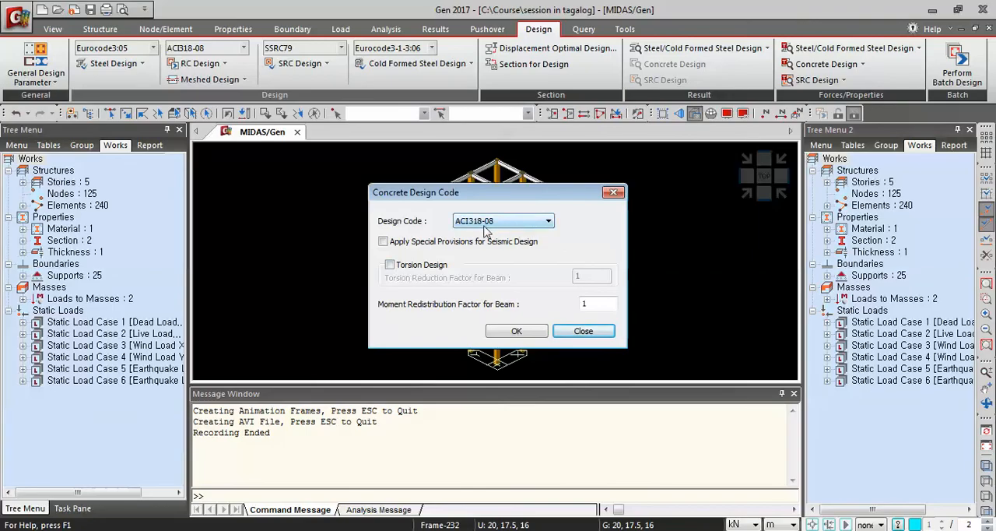
left_click(383, 242)
left_click(384, 242)
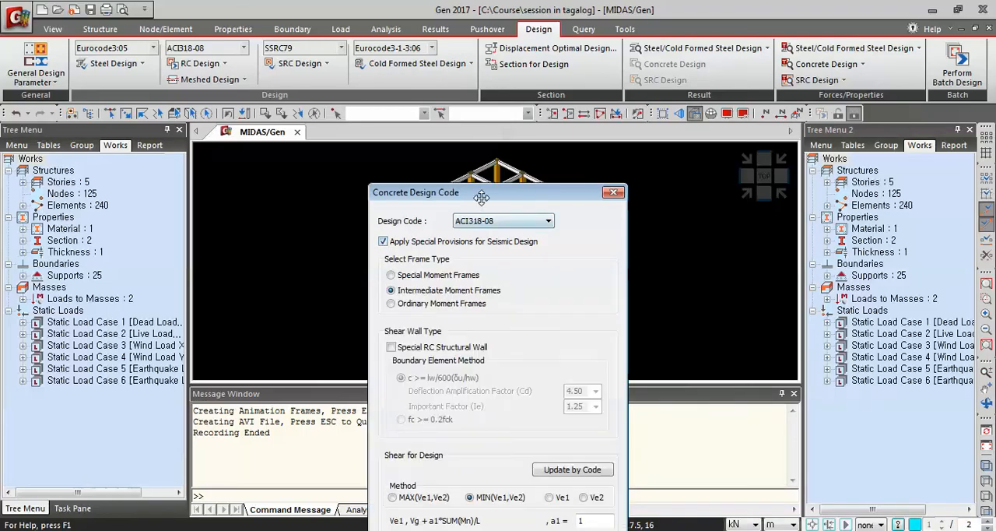
left_click_drag(476, 195, 464, 12)
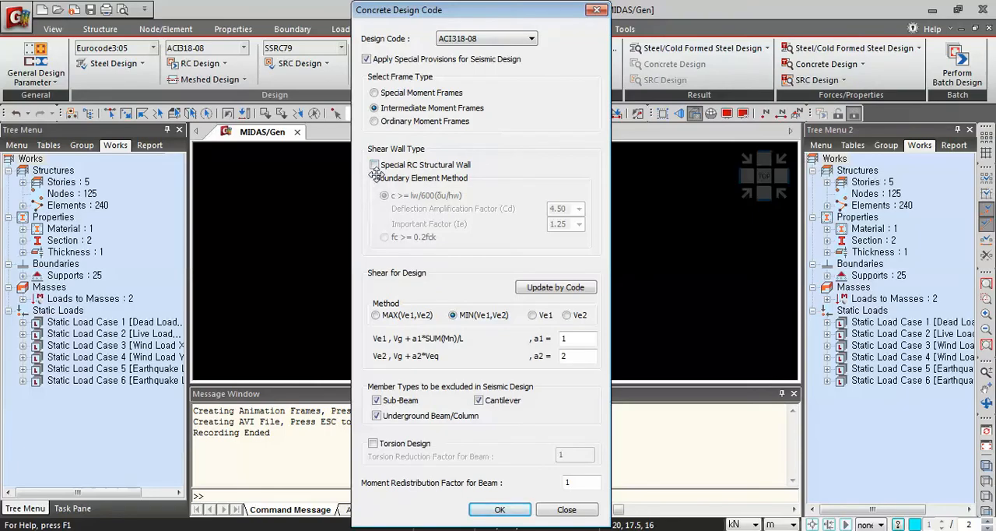
Set the frame type to Special Moment Frames and enable Special RC Structural Wall with the fc >= 0.2fck boundary element method.
left_click(375, 93)
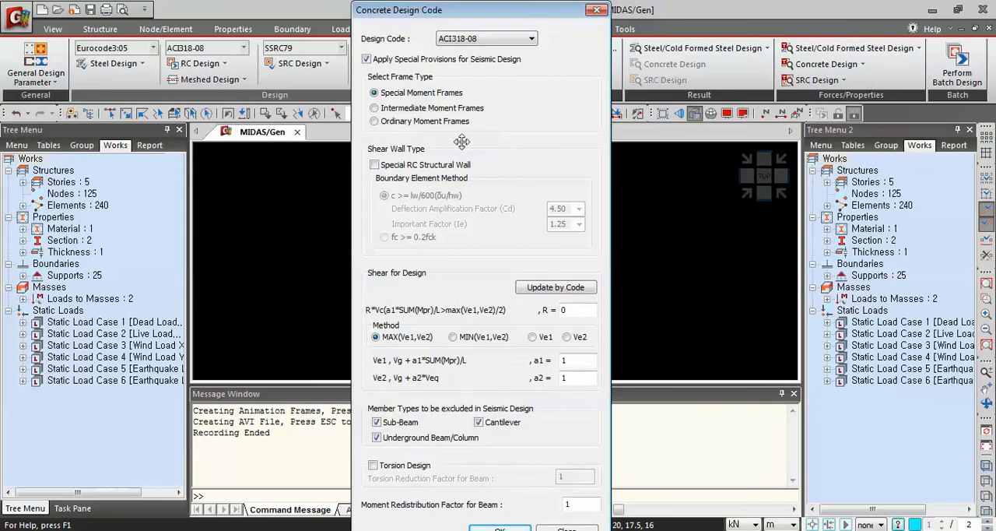
left_click(376, 165)
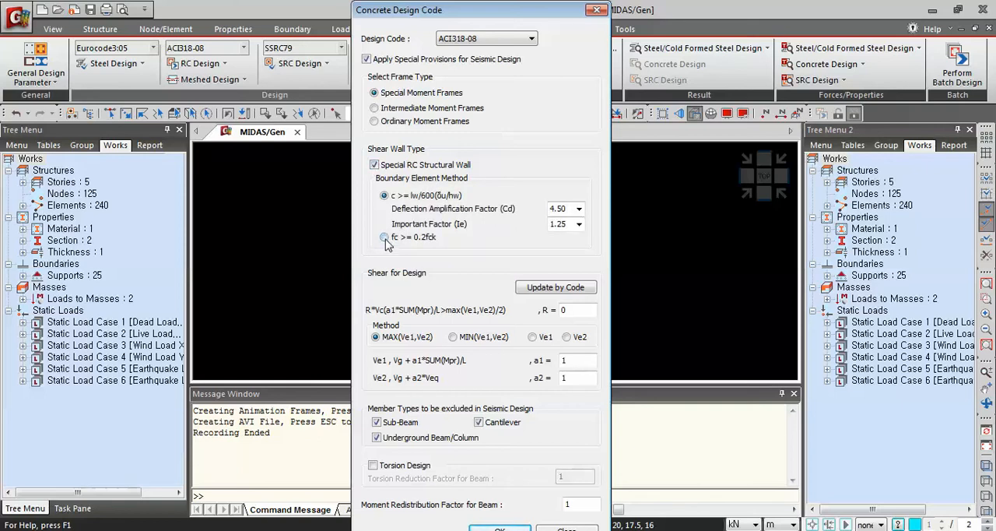
left_click(384, 238)
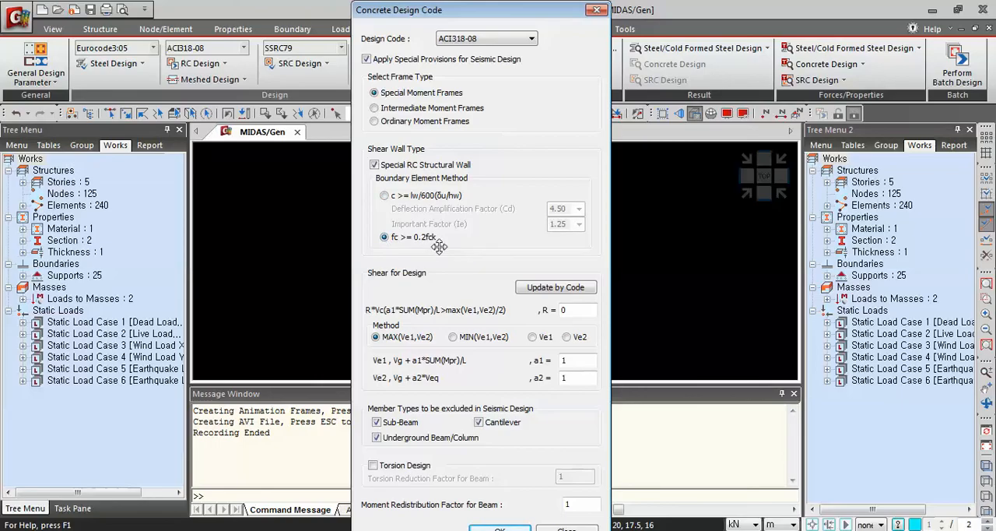
Update the shear design parameters by code, enable torsion design with the reduction factor at 1, and accept the design code settings.
left_click(535, 294)
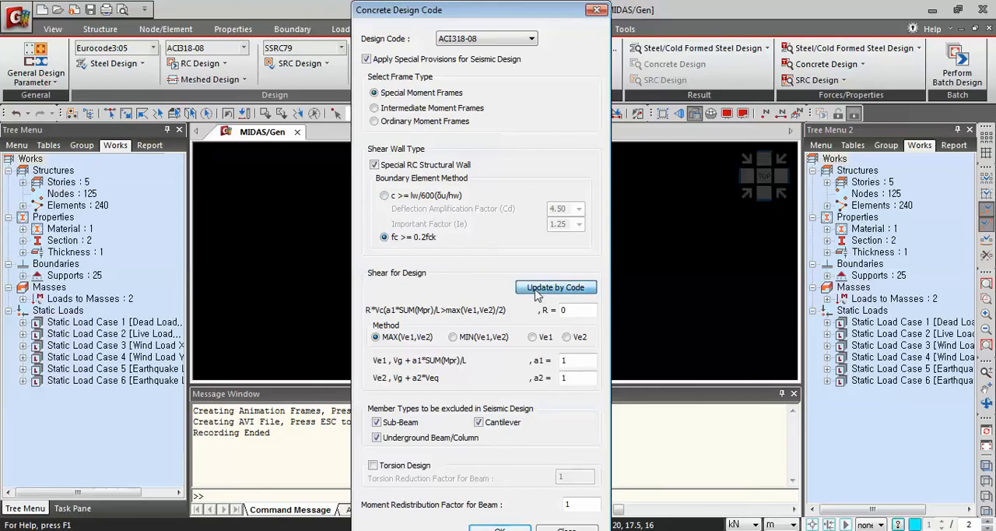
mouse_move(515, 14)
left_mouse_down()
mouse_move(527, 2)
mouse_move(519, 14)
left_mouse_up()
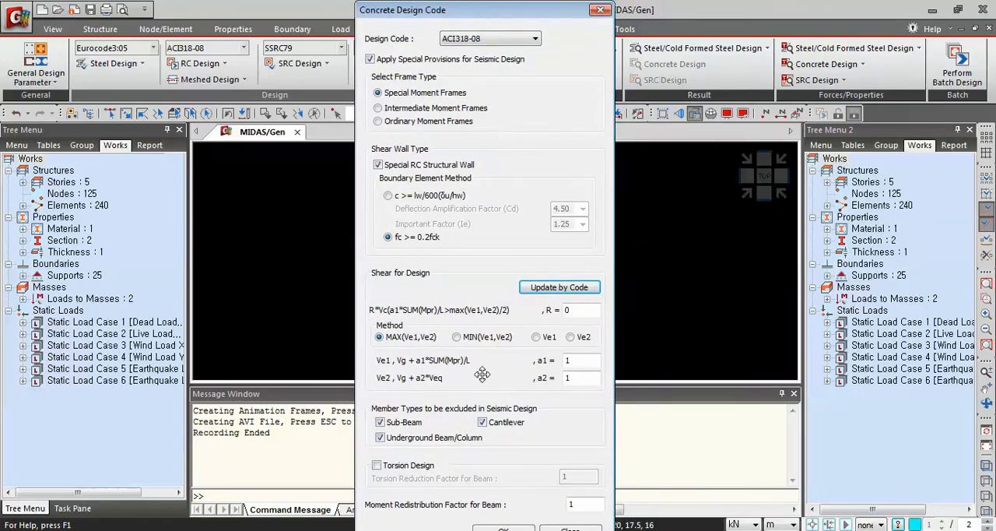
left_click(377, 465)
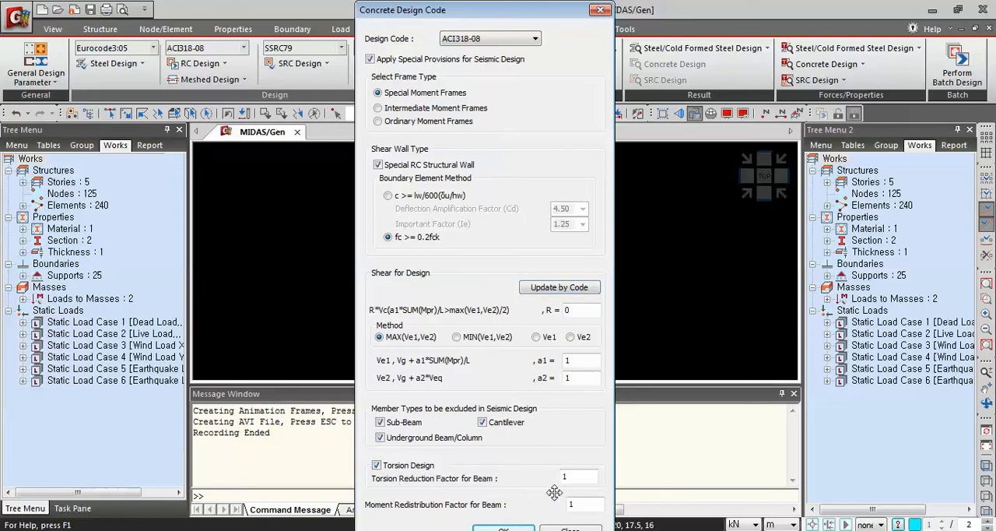
left_click(504, 529)
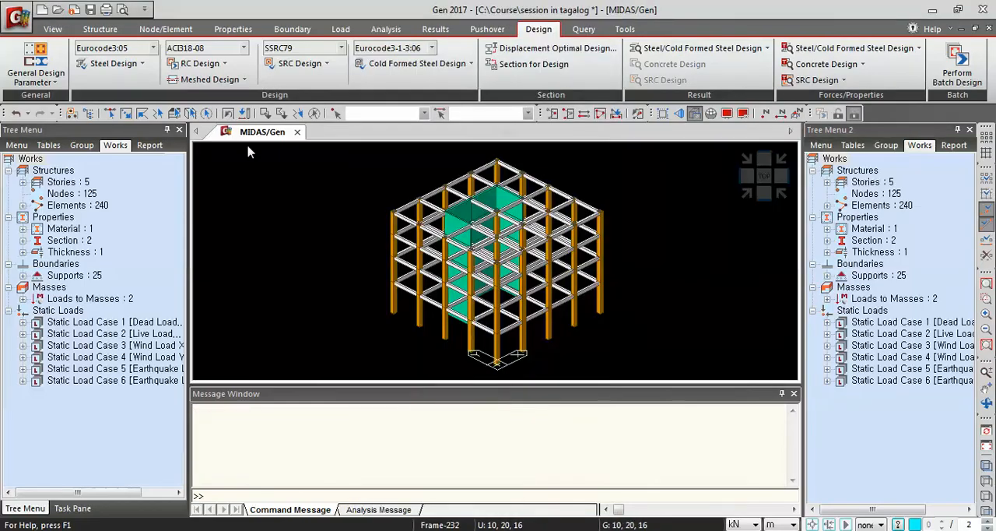
Open the concrete material modification for Grade C4000 and set its rebar code to ASTM(RC).
left_click(224, 64)
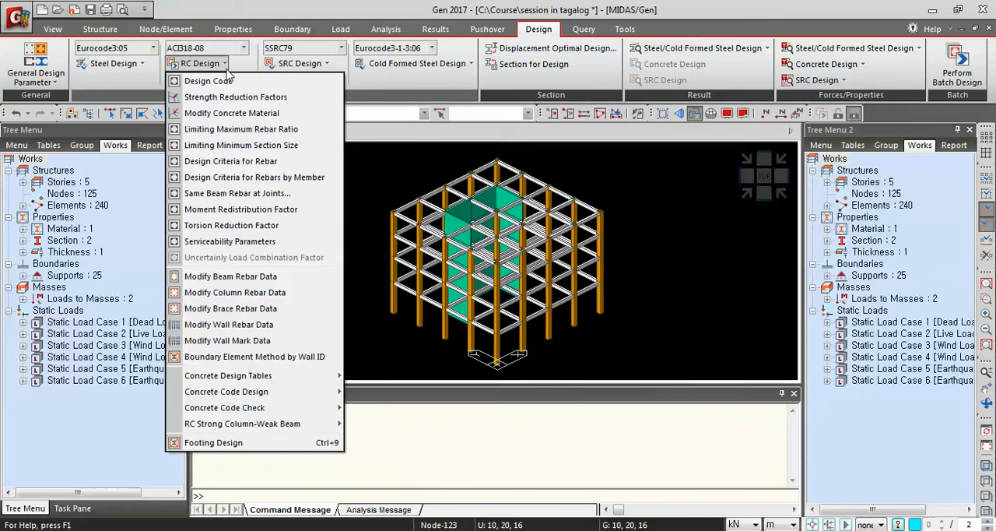
left_click(240, 113)
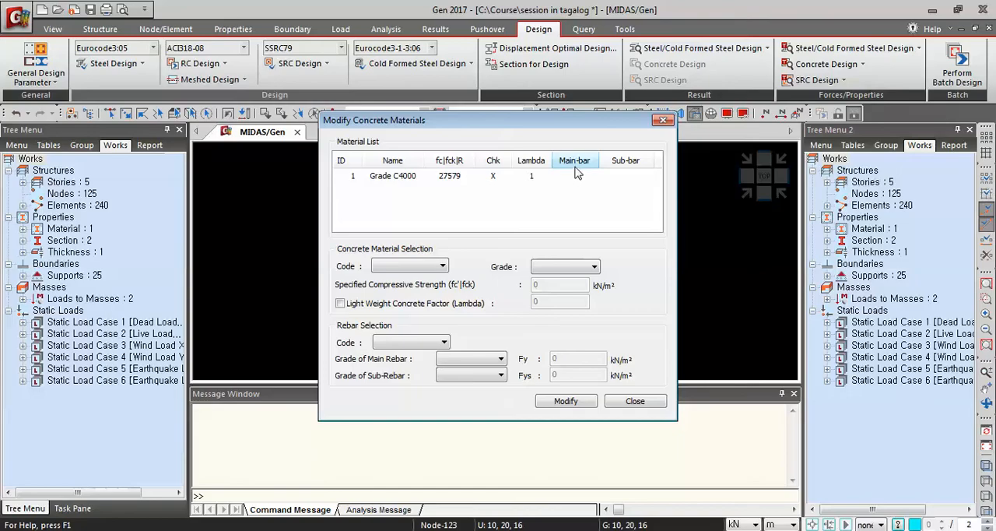
left_click(409, 180)
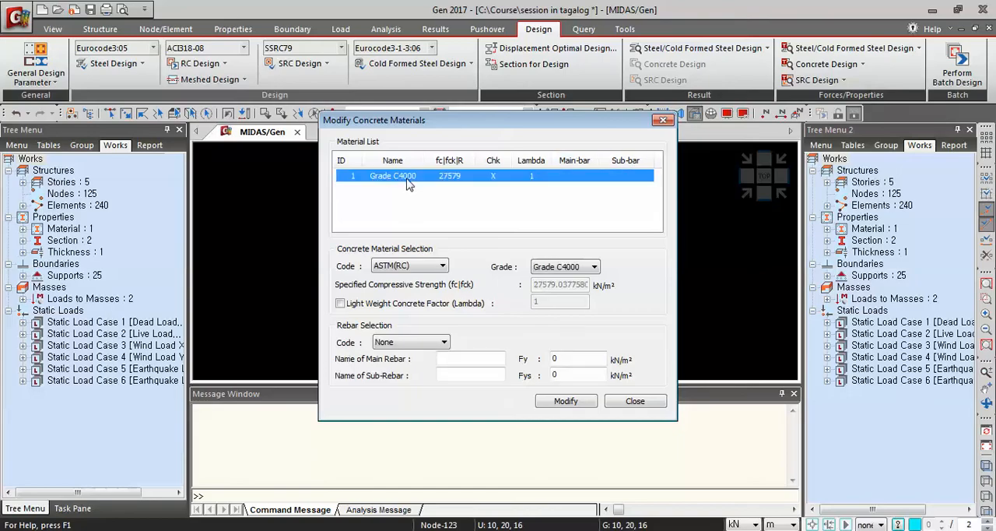
left_click(440, 345)
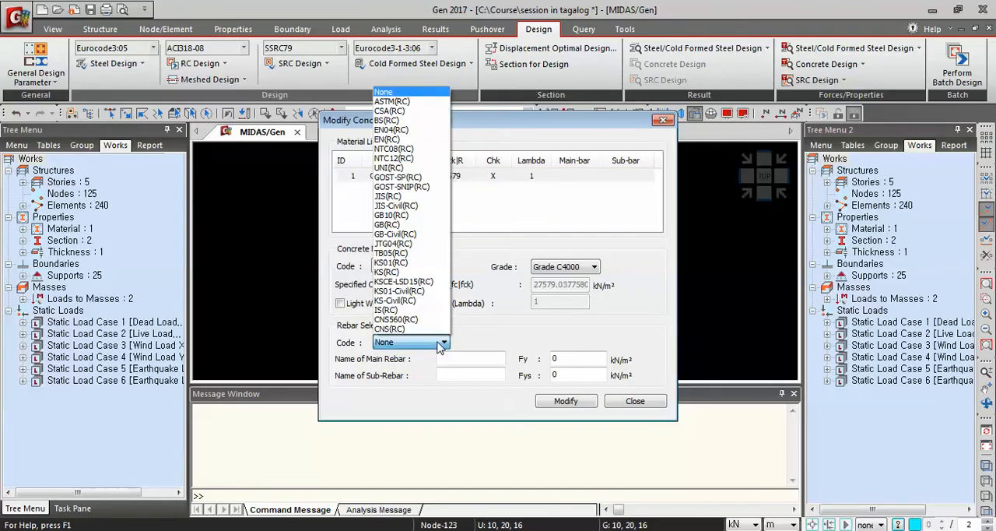
left_click(392, 101)
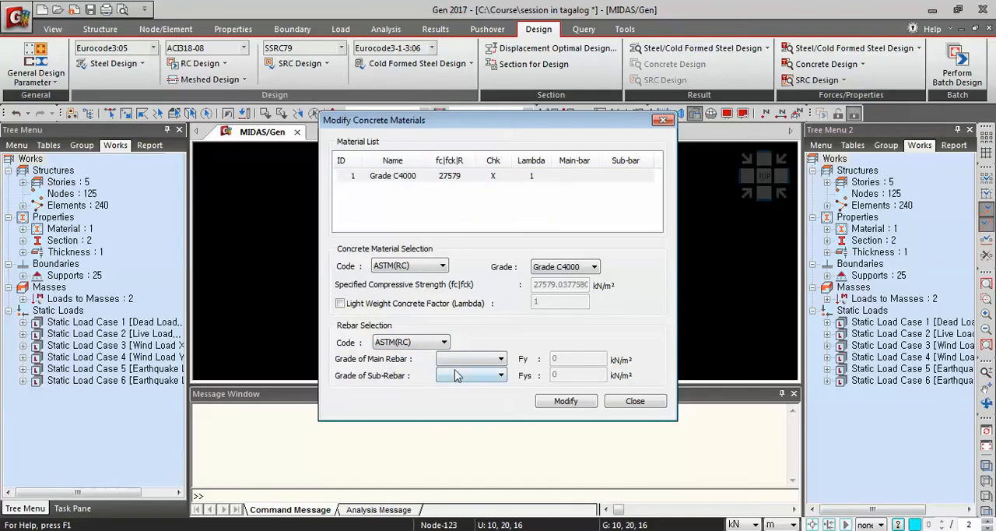
Assign Grade 60 main rebar and Grade 40 sub-rebar to the Grade C4000 material, and apply the modification.
left_click(484, 363)
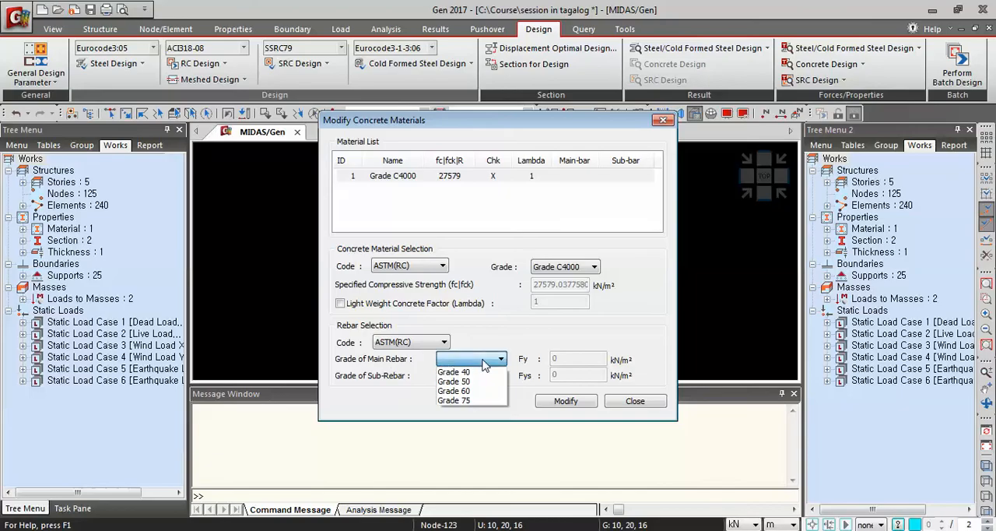
left_click(457, 391)
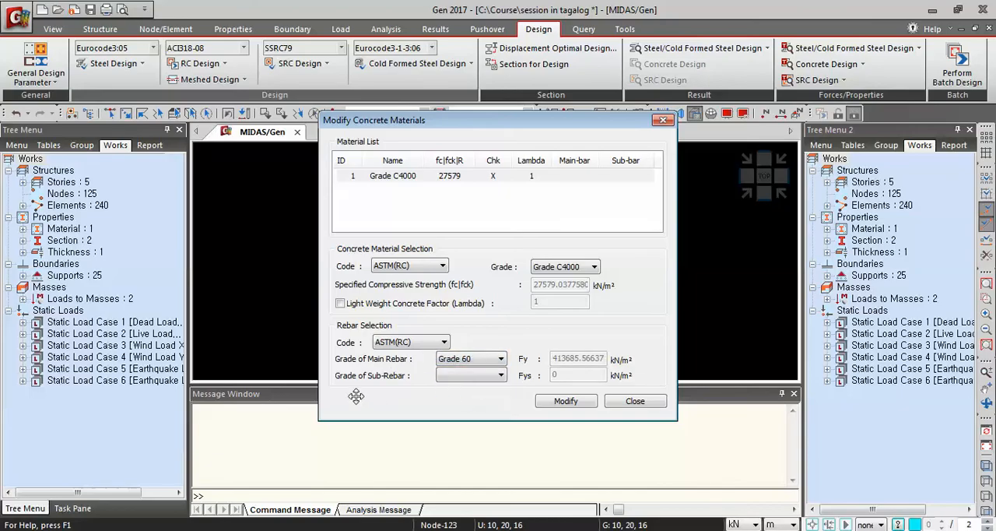
left_click(478, 376)
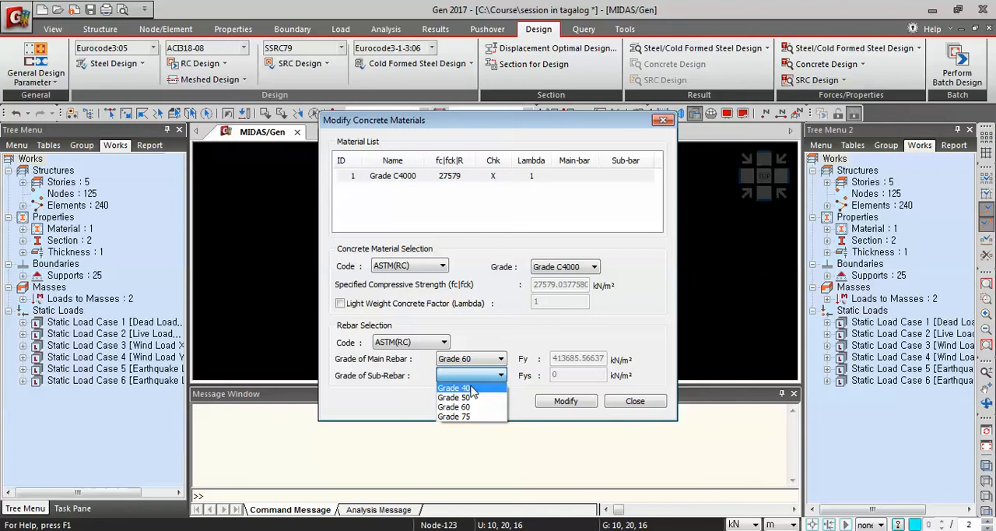
left_click(470, 388)
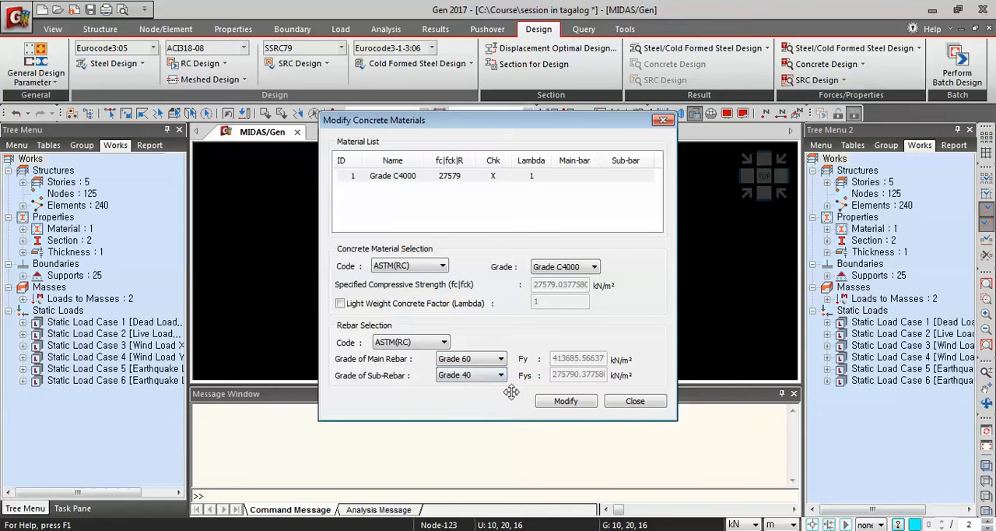
left_click(559, 402)
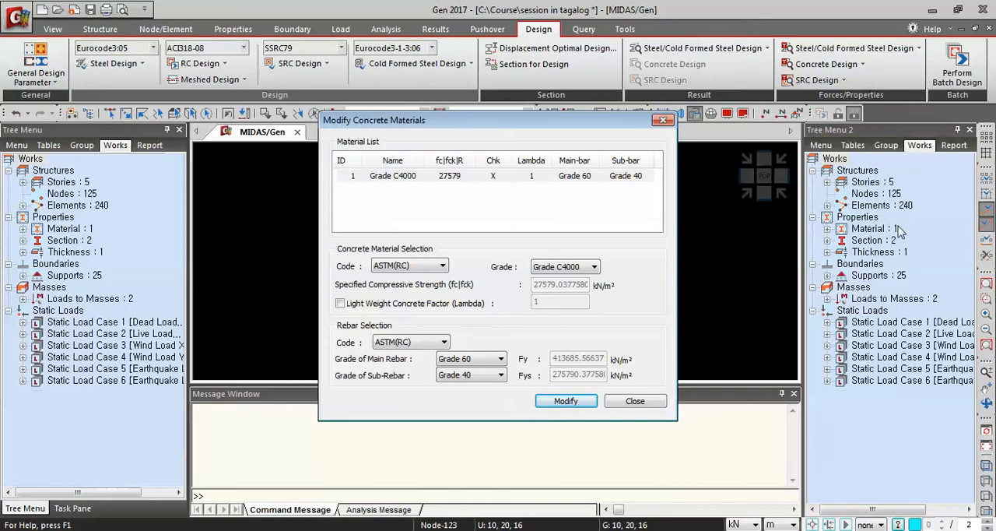
left_click(651, 405)
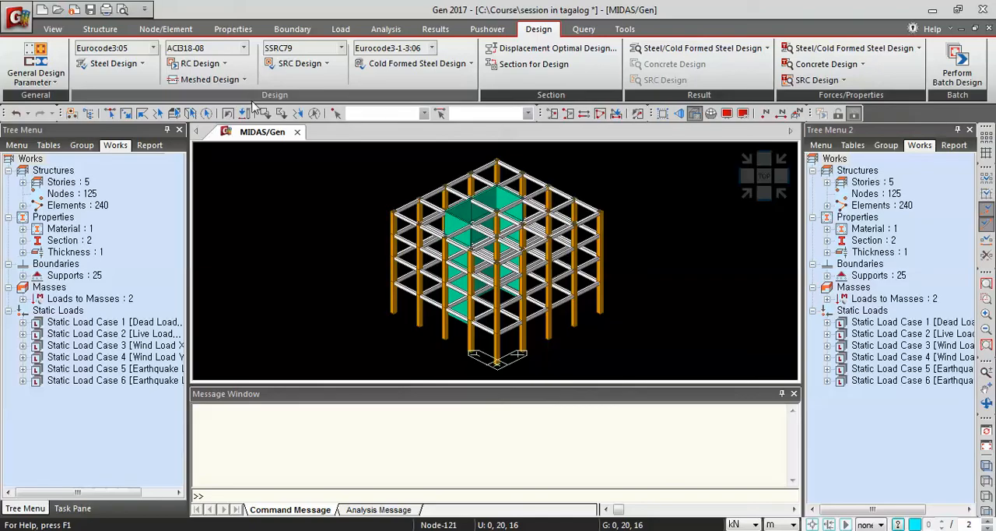
Open the design criteria for rebars and add P16 and P18 to P20 as main rebar sizes for beam design.
left_click(224, 63)
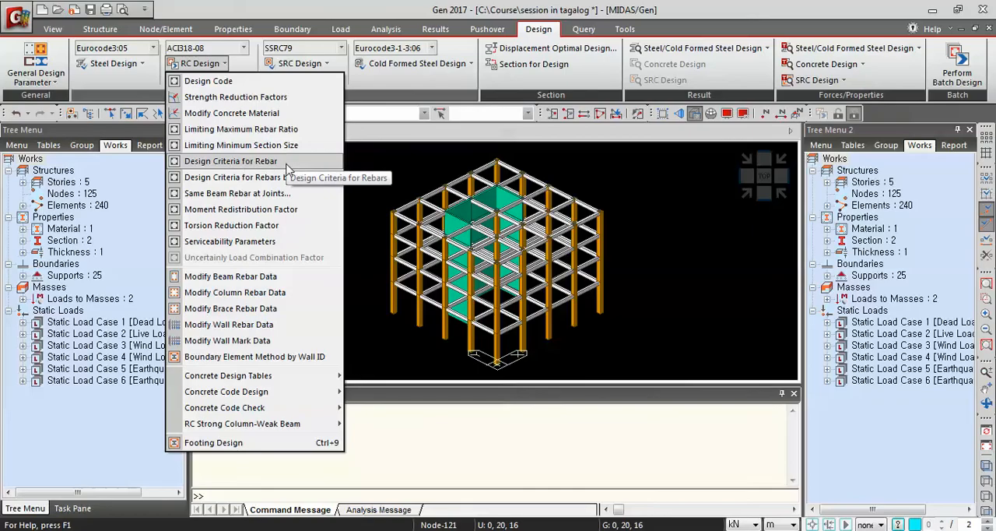
left_click(216, 168)
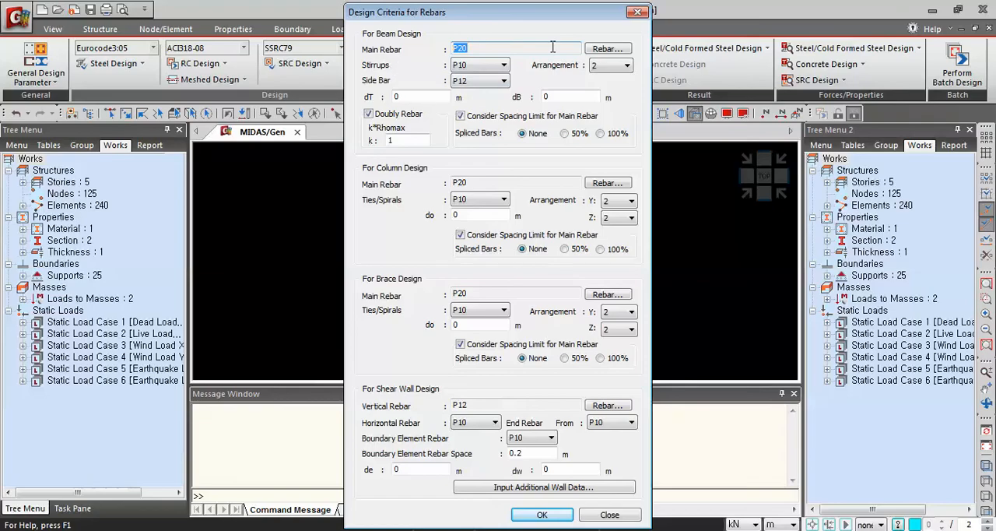
left_click(604, 49)
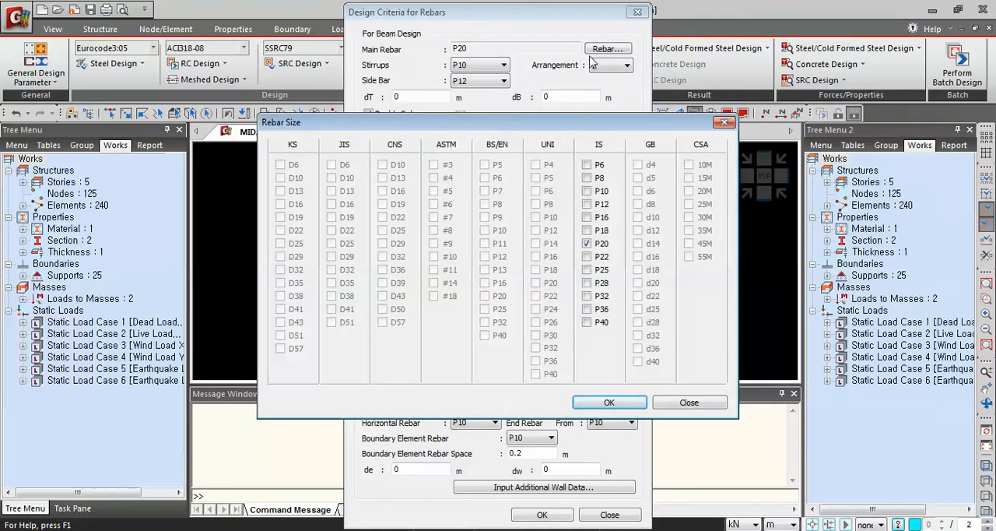
left_click(587, 217)
left_click(588, 231)
left_click(609, 402)
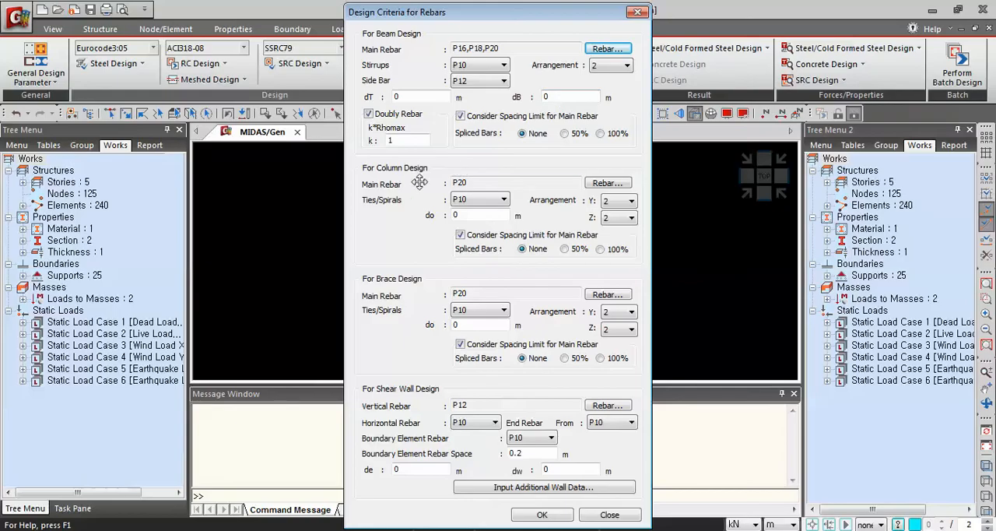
Add P16 and P18 to P20 as main rebar sizes for column design.
left_click(611, 185)
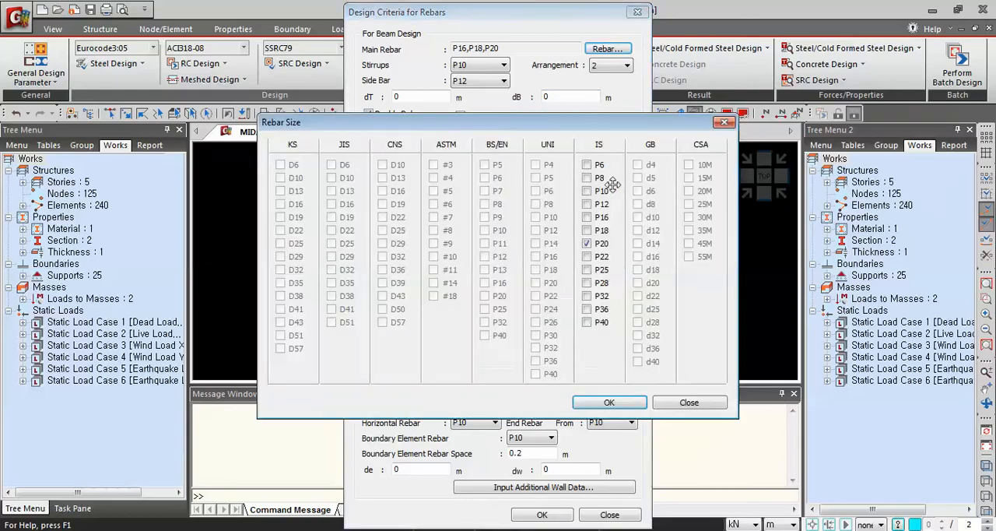
left_click(589, 219)
left_click(588, 230)
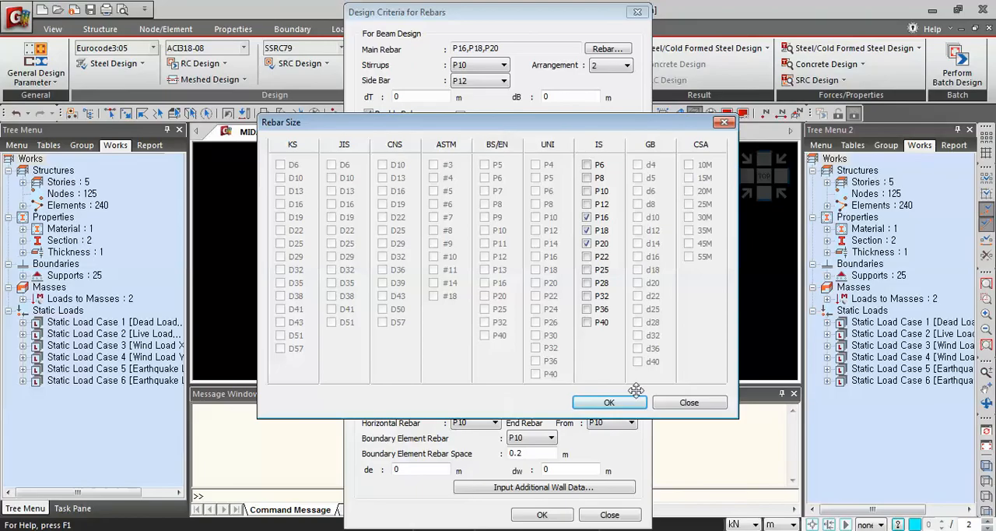
left_click(609, 403)
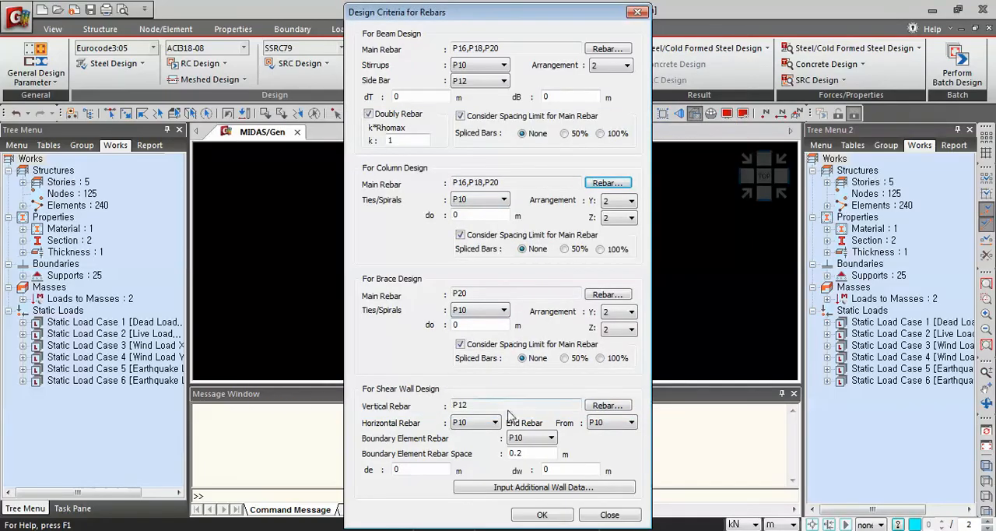
Add P10 to P12 as vertical rebar sizes for shear wall design and accept the rebar criteria.
left_click(608, 406)
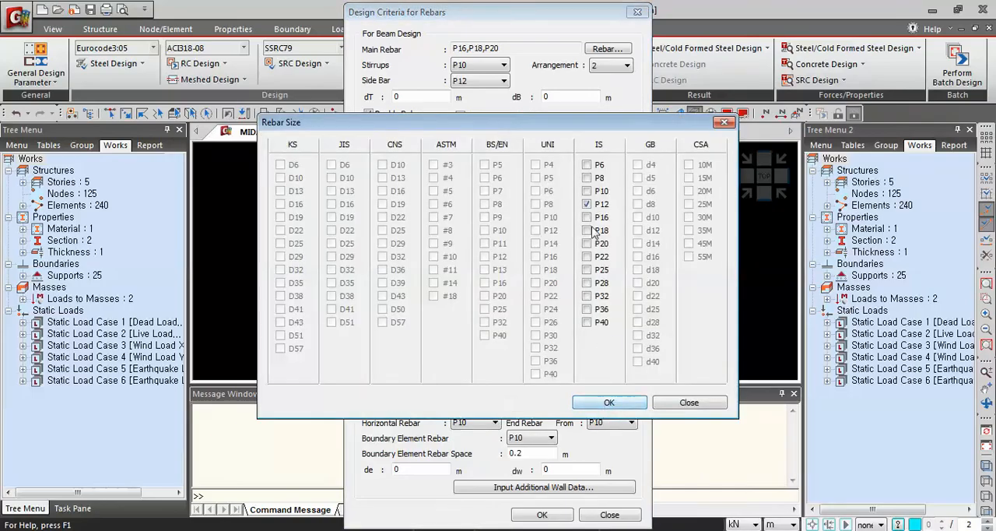
left_click(587, 190)
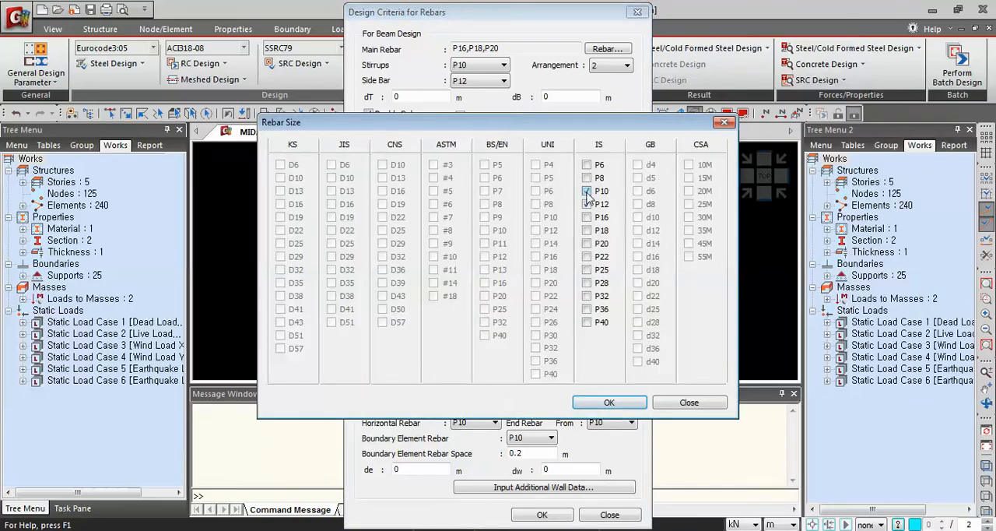
left_click(622, 405)
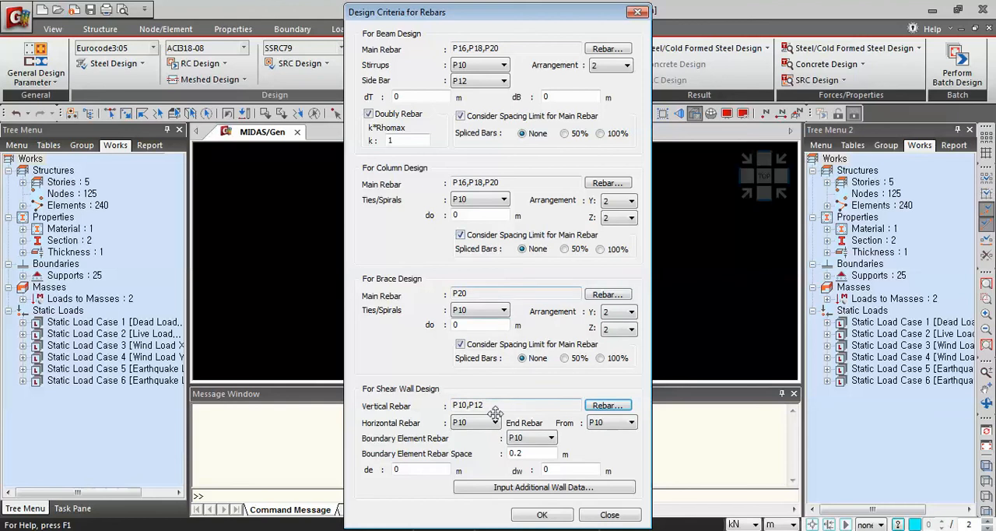
left_click(543, 515)
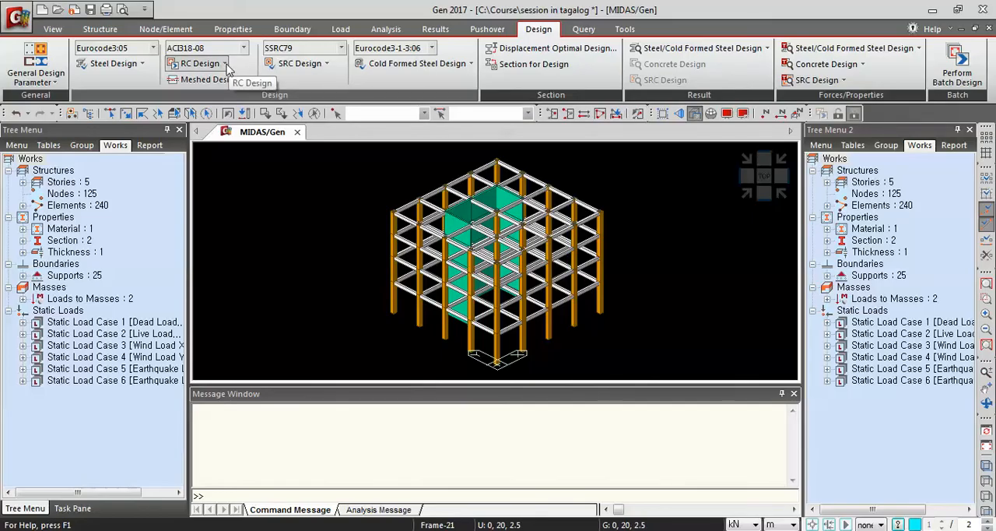
Run the Ductile Design under RC Strong Column-Weak Beam for the concrete members.
left_click(225, 63)
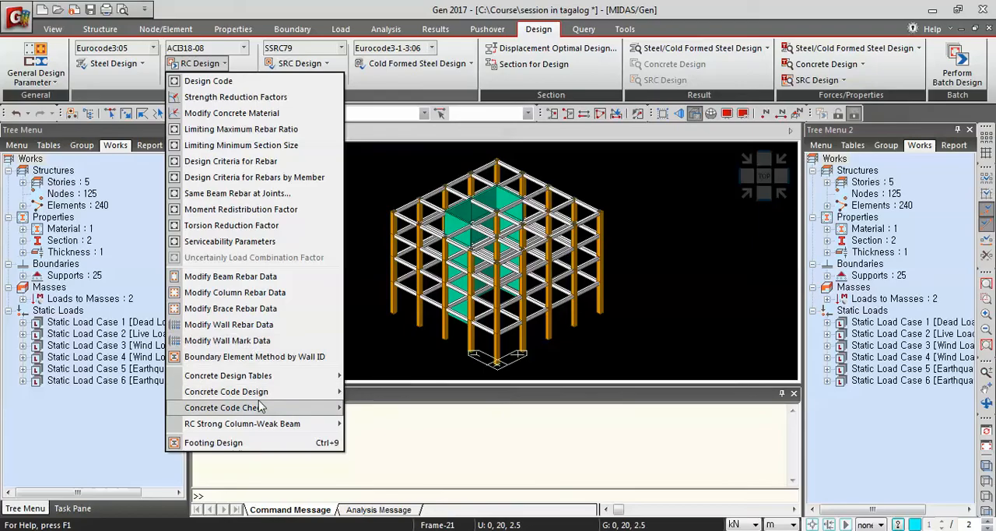
mouse_move(259, 428)
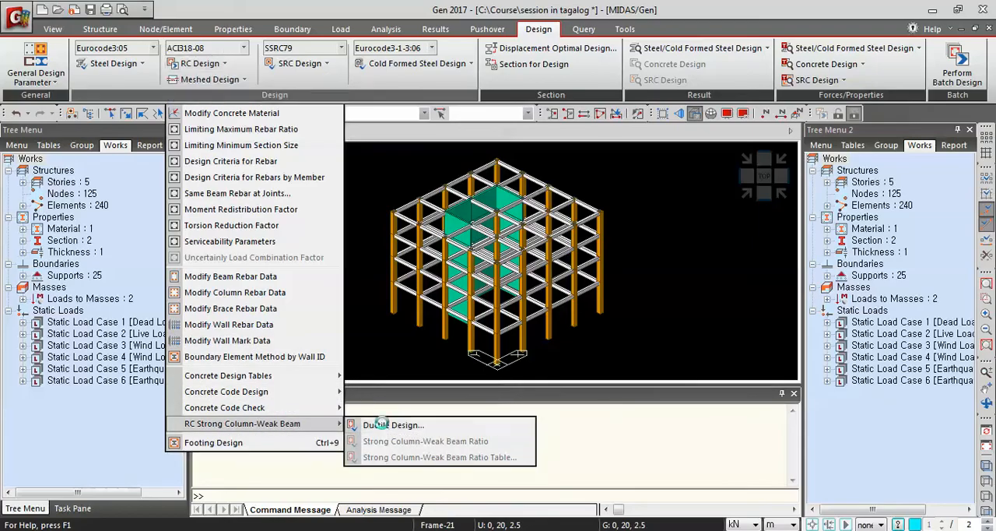
left_click(382, 426)
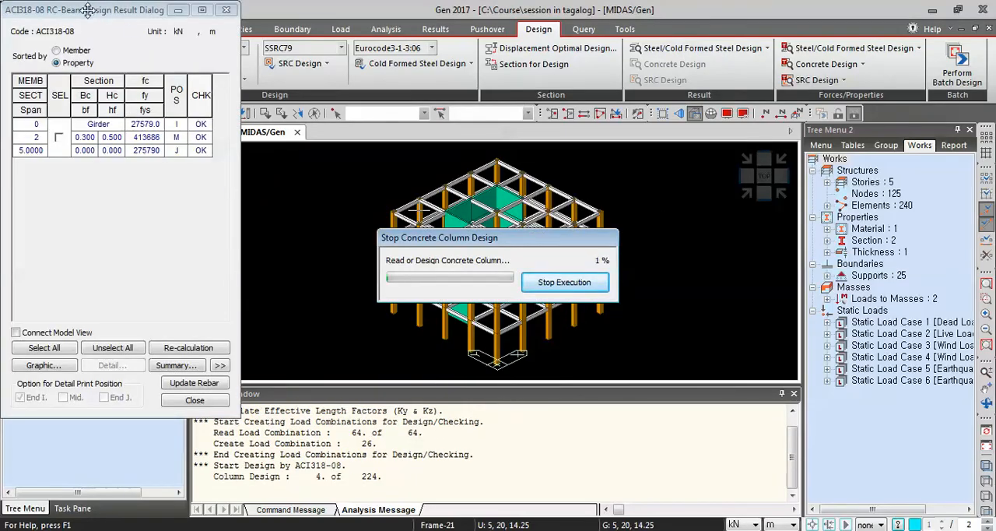
Turn off the hidden surface display and arrange the beam and column design result dialogs on opposite sides of the model.
left_click_drag(88, 16, 788, 15)
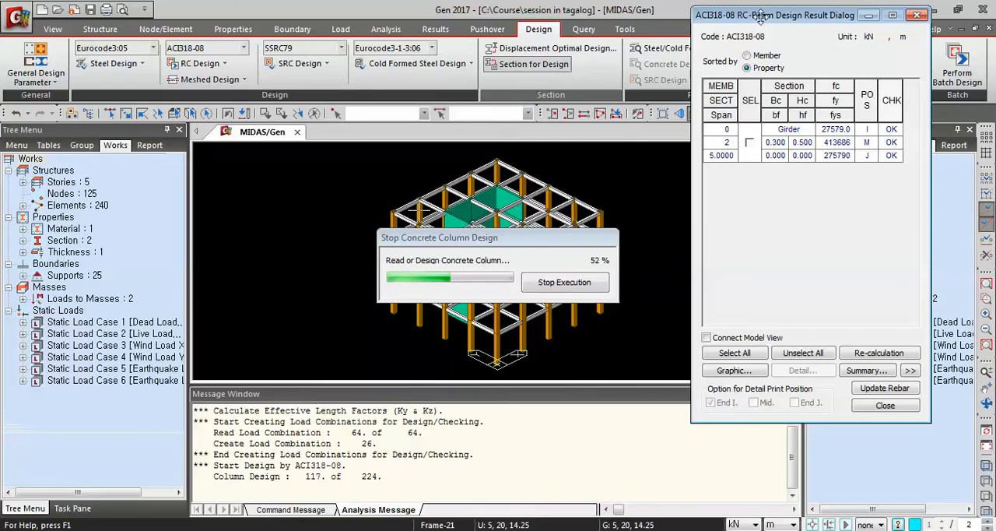
left_click_drag(753, 15, 808, 28)
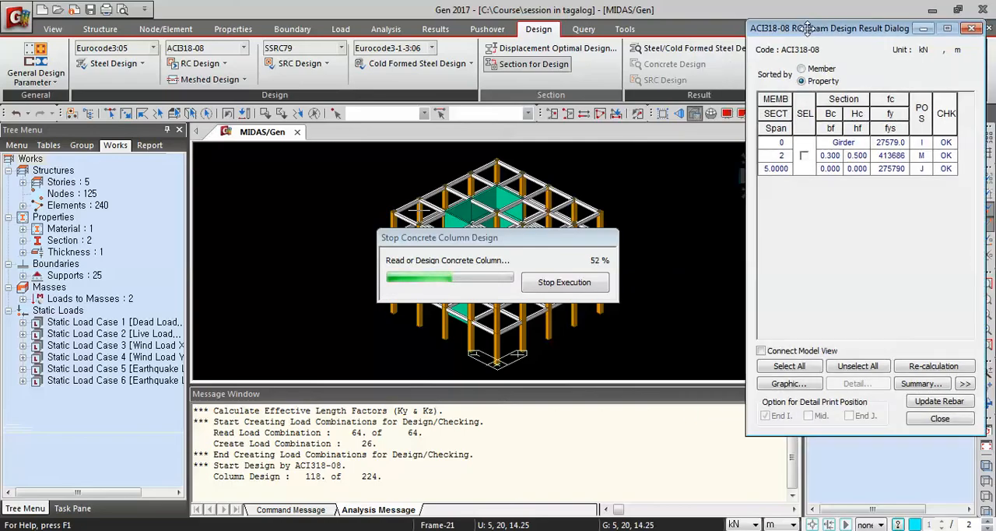
left_click(695, 115)
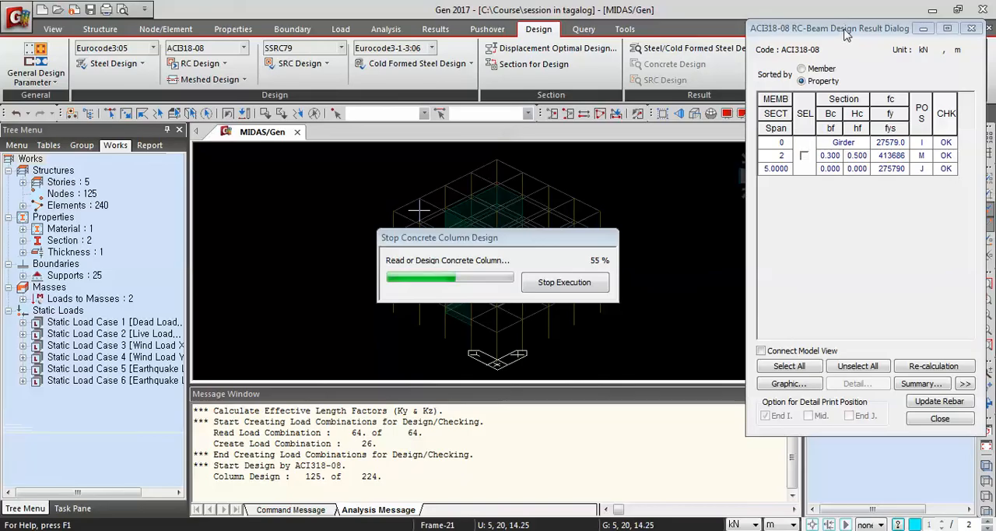
left_click_drag(838, 28, 847, 34)
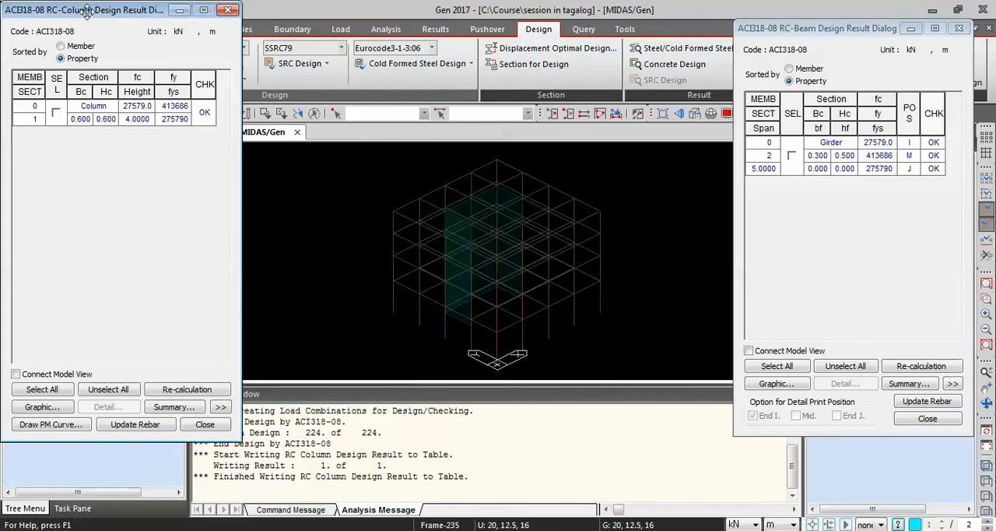
mouse_move(92, 16)
left_mouse_down()
mouse_move(104, 27)
mouse_move(89, 23)
left_mouse_up()
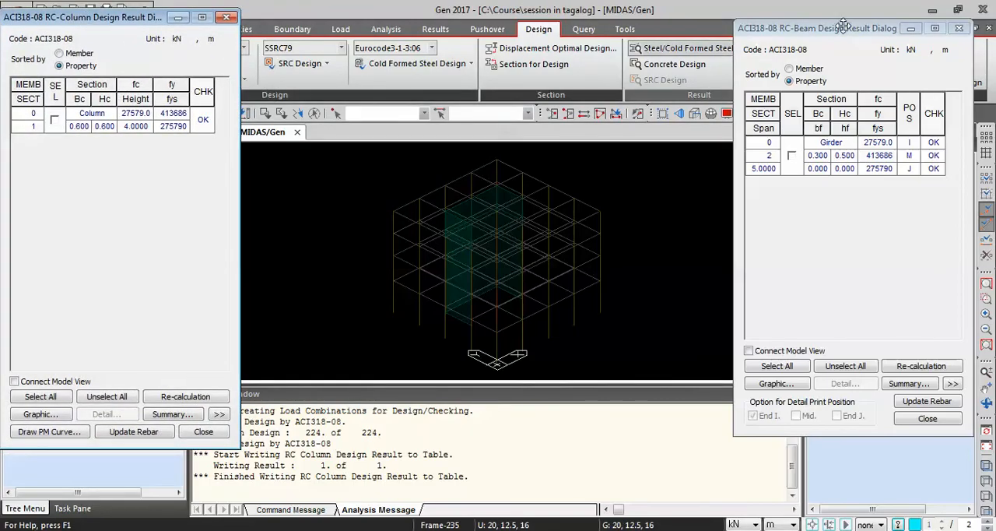
left_click_drag(844, 26, 844, 16)
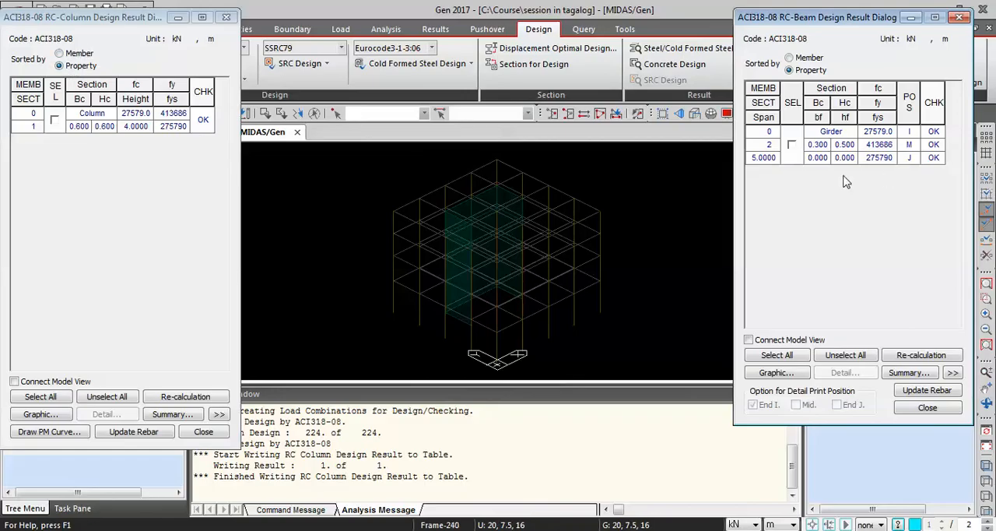
Enable Connect Model View in the beam design results and select all girder results to highlight them in the model.
left_click(792, 145)
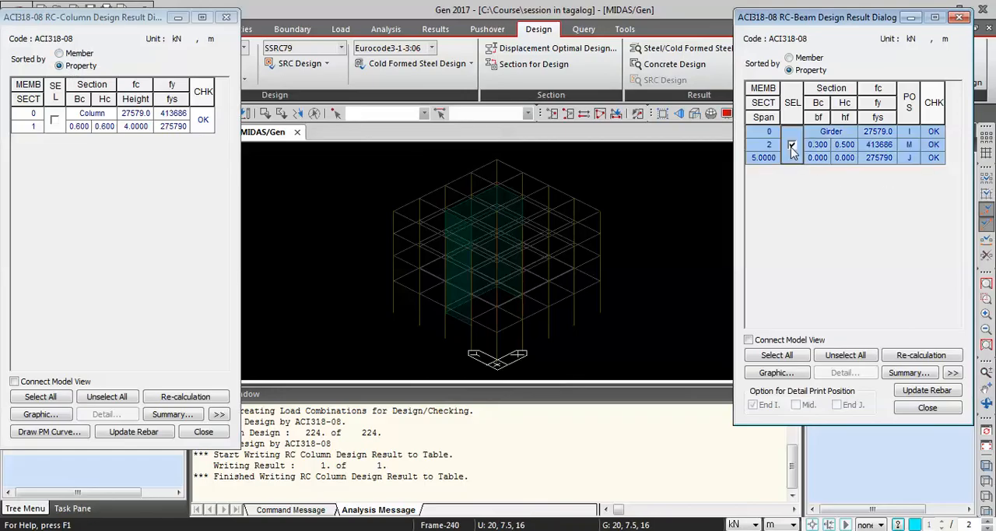
left_click(749, 341)
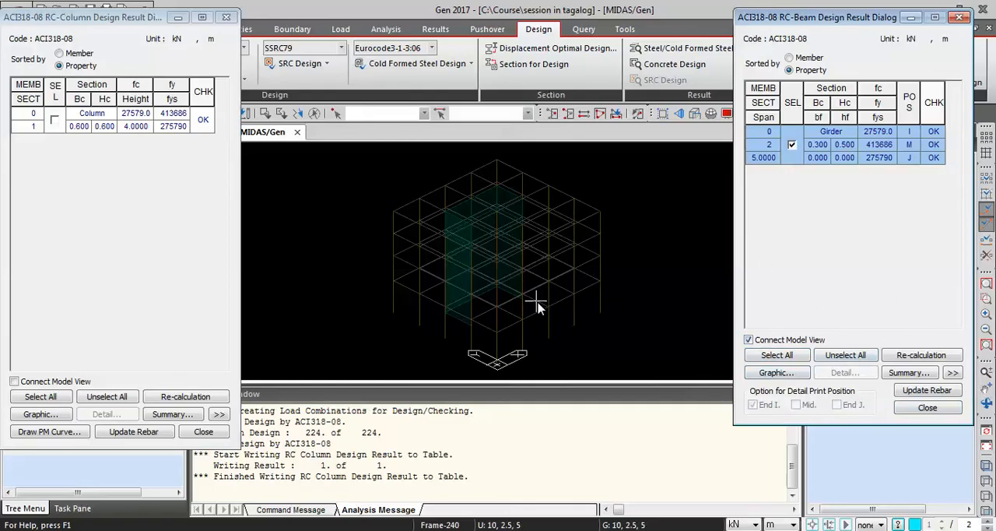
left_click(790, 355)
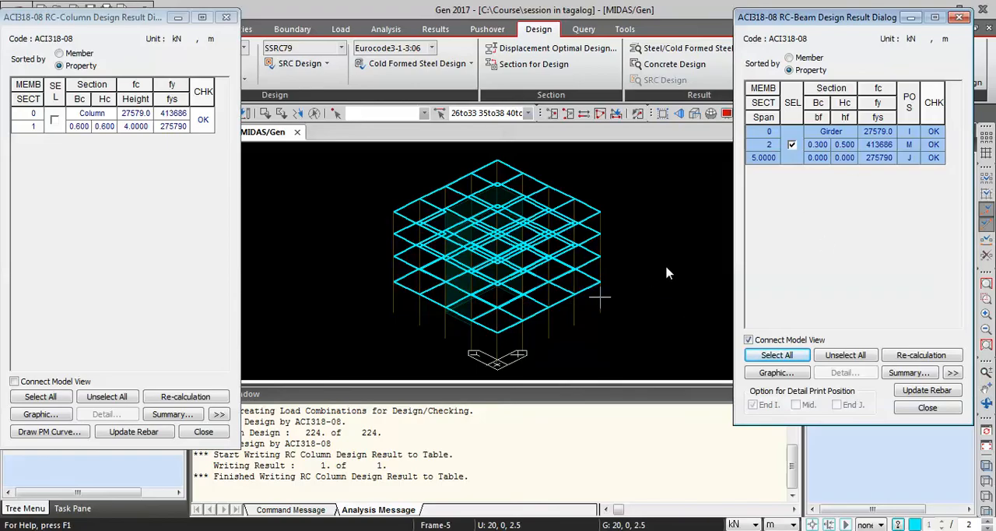
mouse_move(666, 266)
middle_mouse_down()
mouse_move(653, 260)
mouse_move(652, 272)
middle_mouse_up()
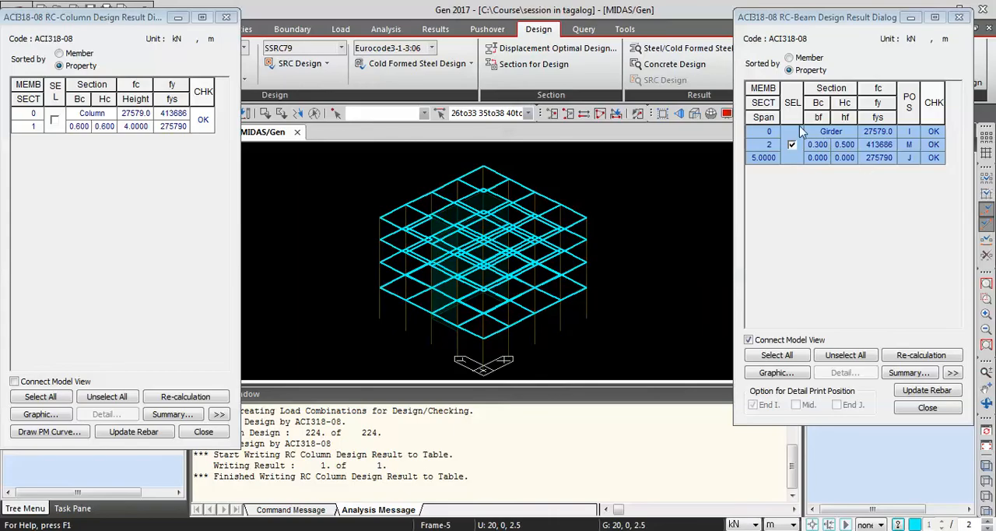
Sort the beam design results by member, clear the selection, and briefly select member 27 to locate it in the model.
left_click(790, 58)
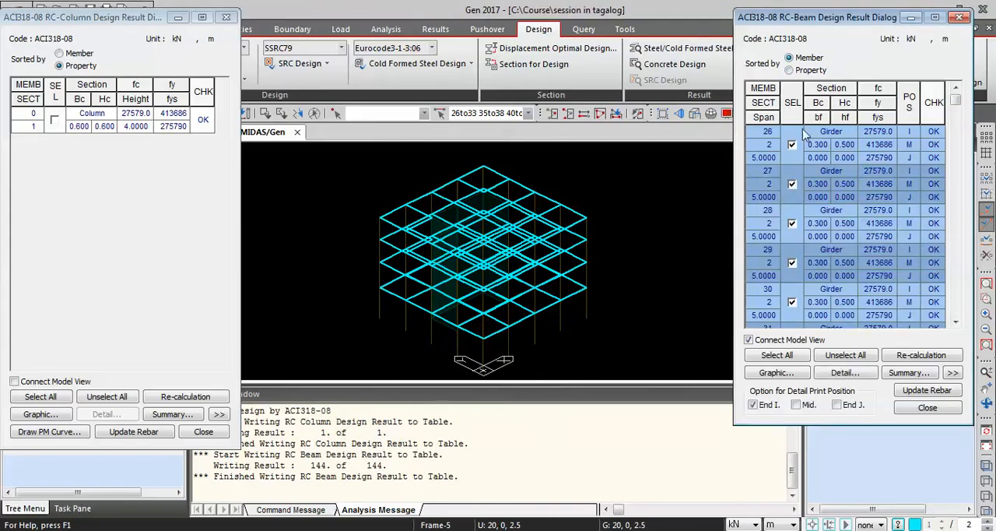
left_click(847, 357)
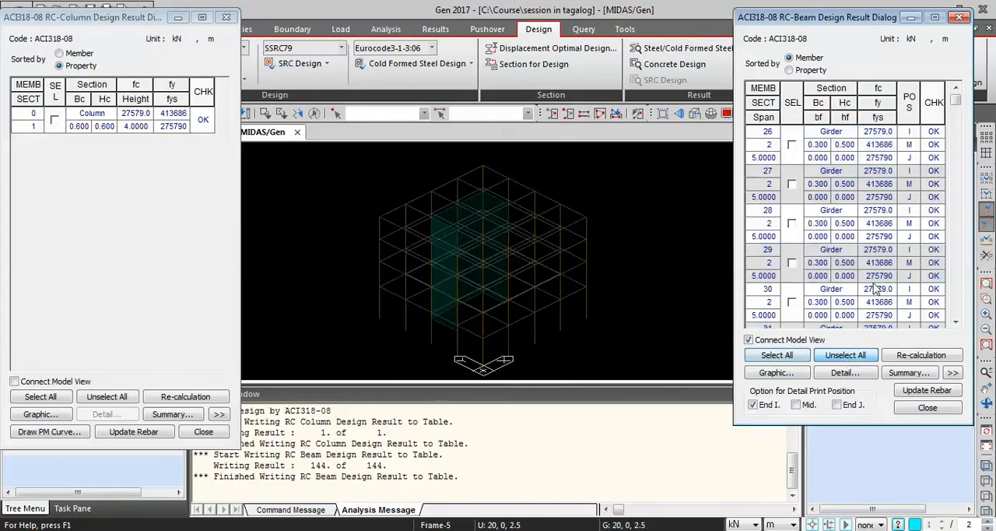
left_click(793, 185)
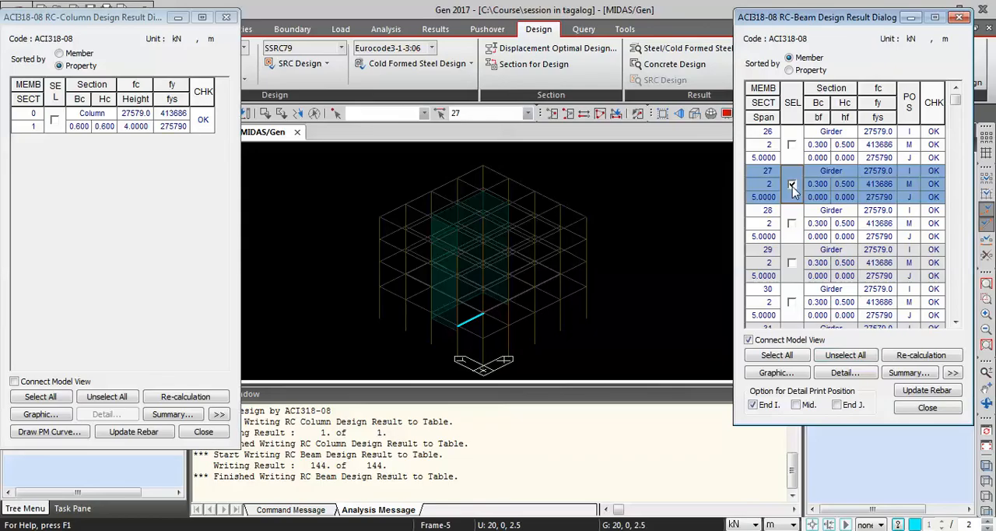
left_click(792, 186)
Examine the design check status of the individual girders throughout the beam result list.
scroll(848, 240, "down", 5)
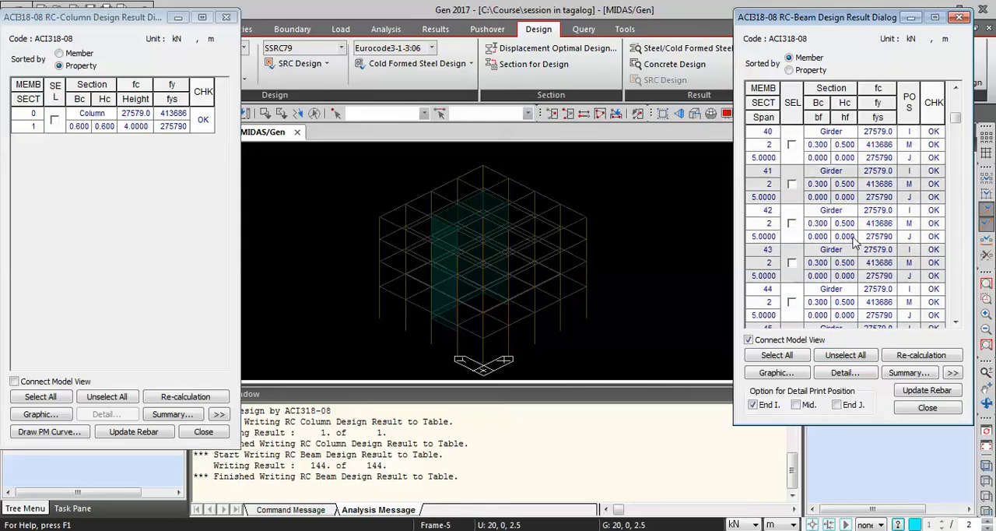
scroll(855, 243, "down", 15)
scroll(828, 265, "down", 15)
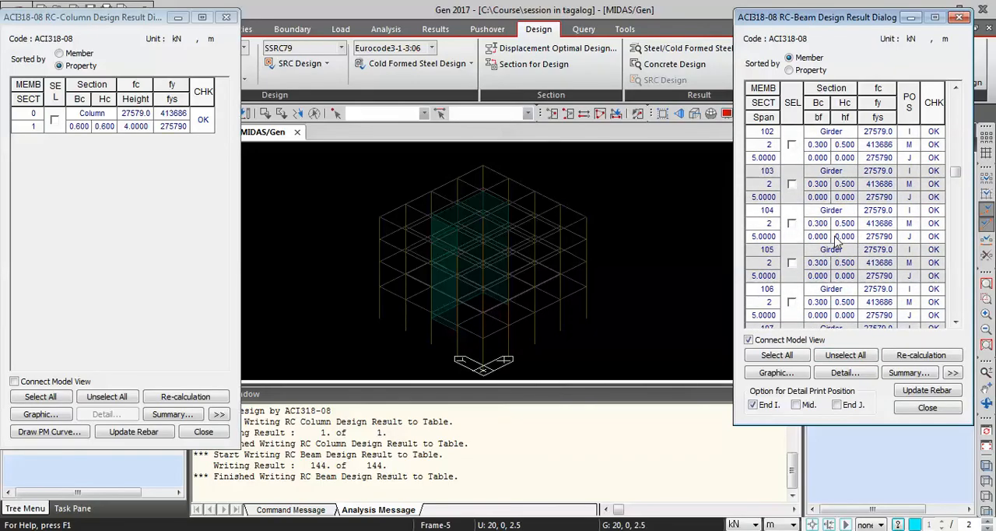
scroll(900, 270, "down", 5)
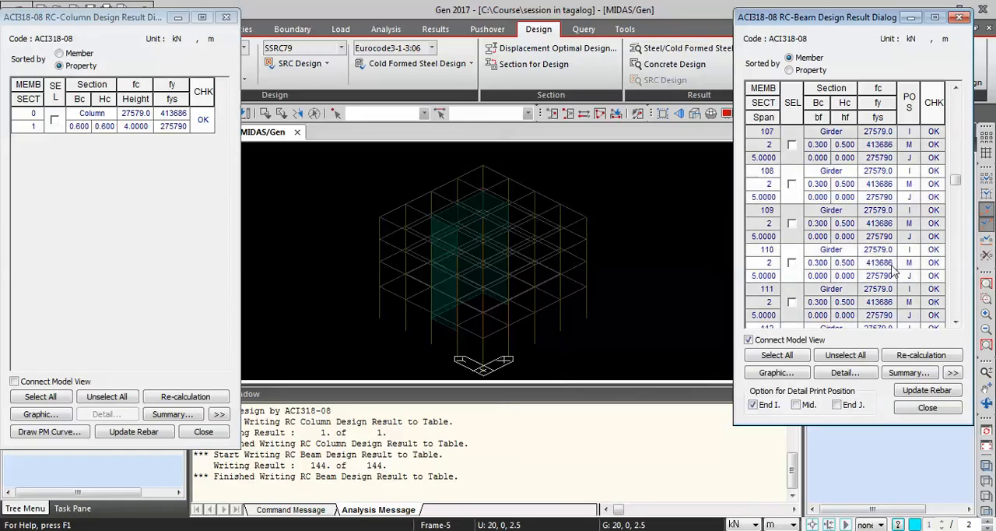
scroll(893, 265, "down", 20)
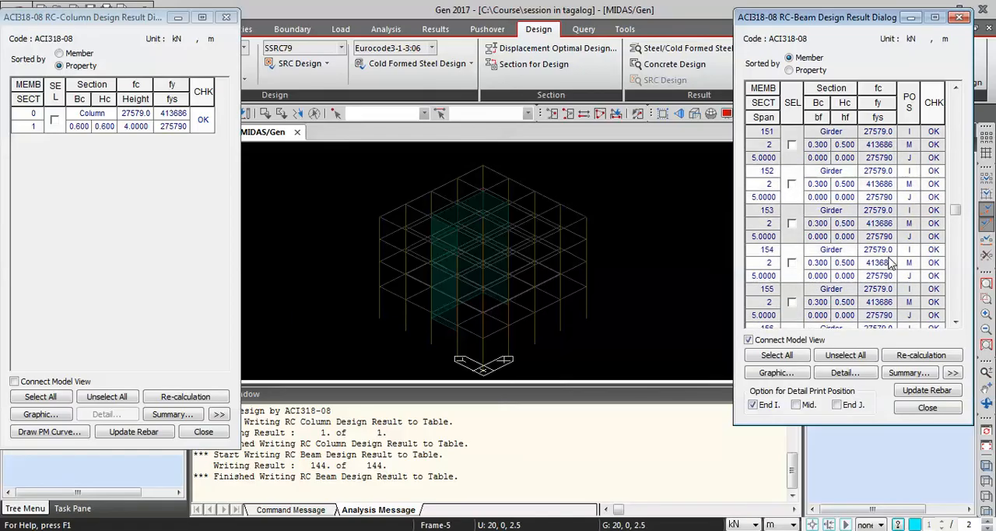
scroll(893, 265, "down", 20)
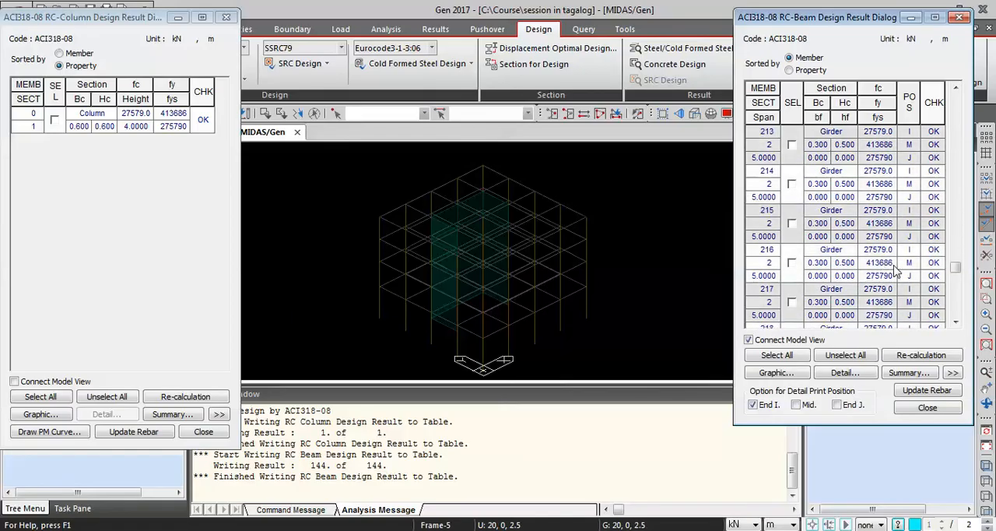
scroll(897, 274, "down", 5)
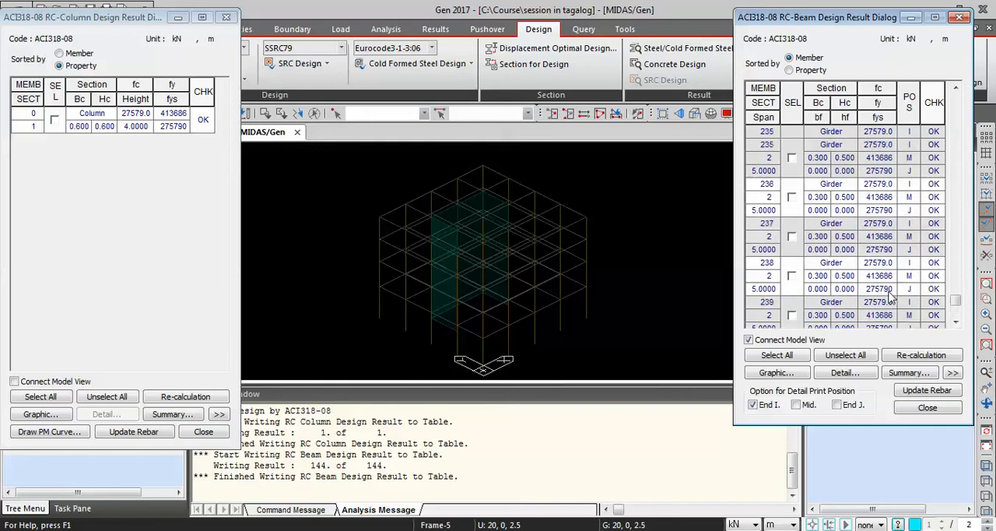
scroll(891, 294, "down", 3)
scroll(883, 287, "up", 7)
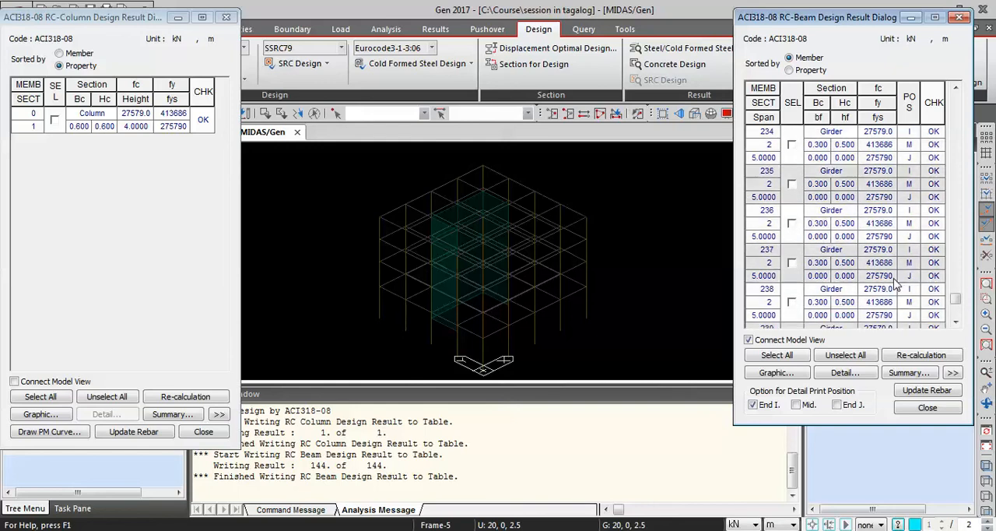
scroll(878, 284, "up", 20)
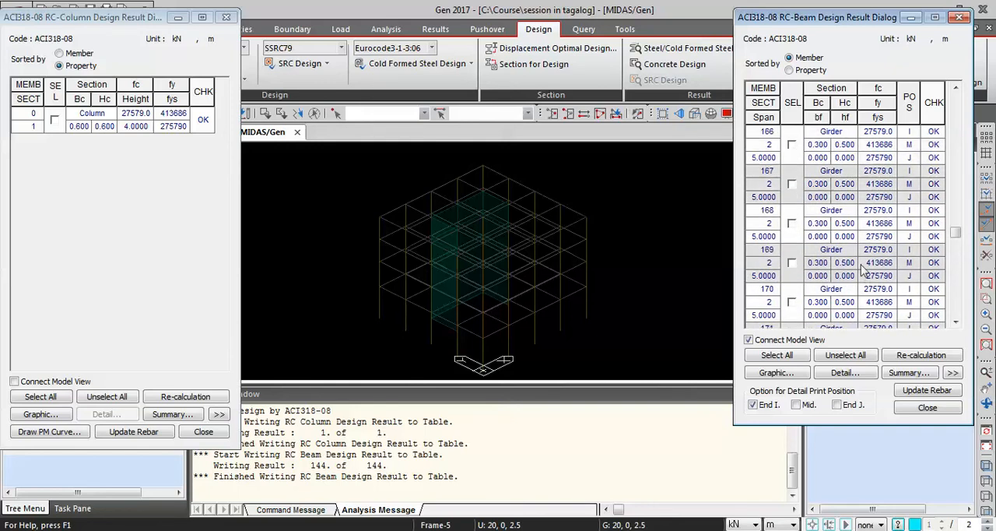
scroll(892, 272, "up", 20)
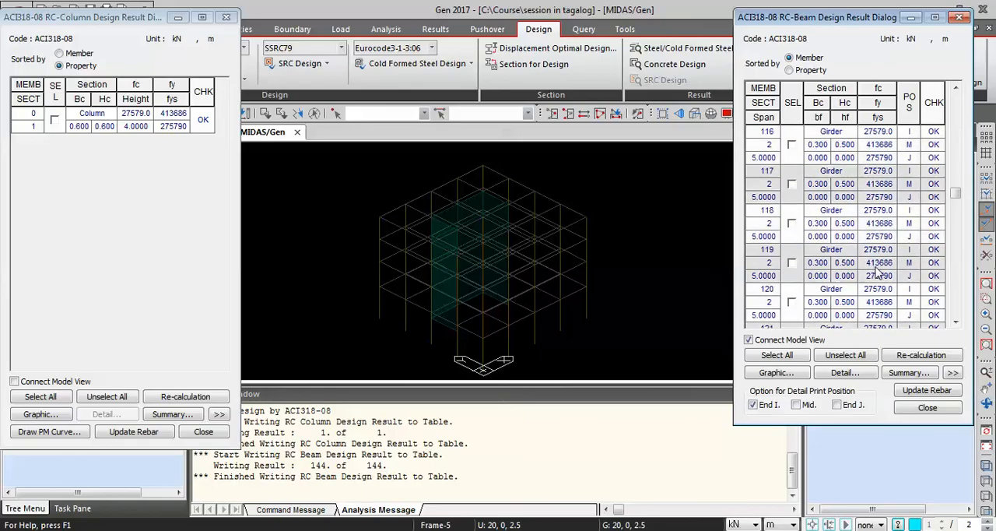
Briefly select members 27, 28, 29 and 26 one at a time in the beam design results to locate each girder in the model.
scroll(870, 274, "up", 20)
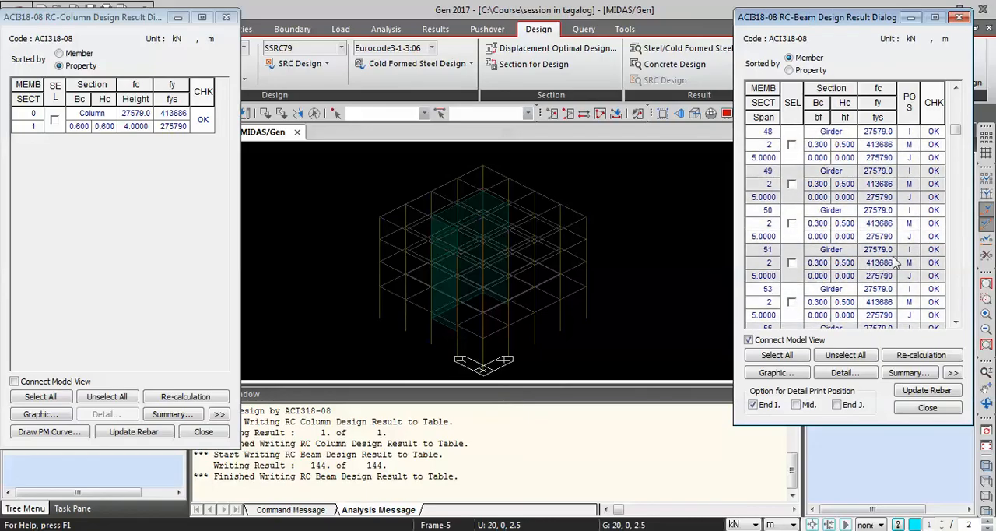
scroll(880, 173, "up", 9)
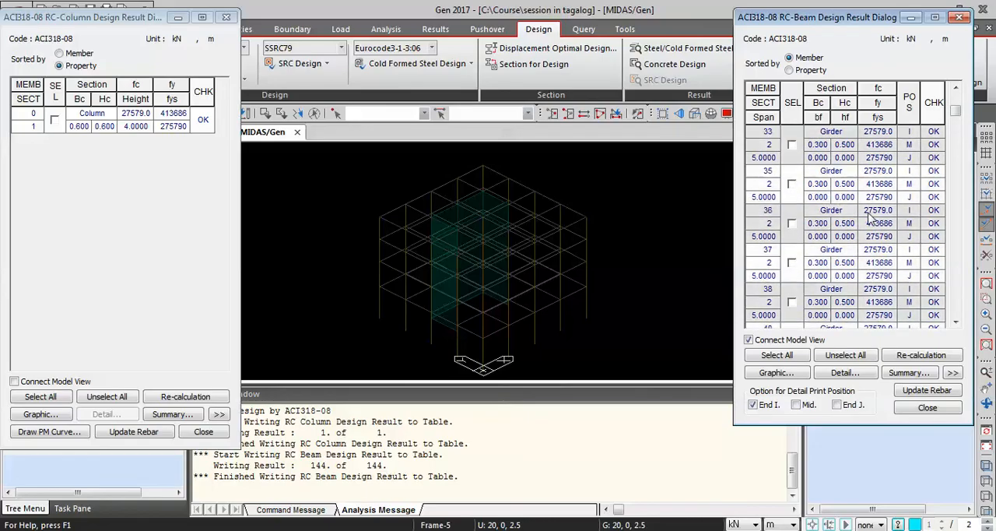
left_click(792, 185)
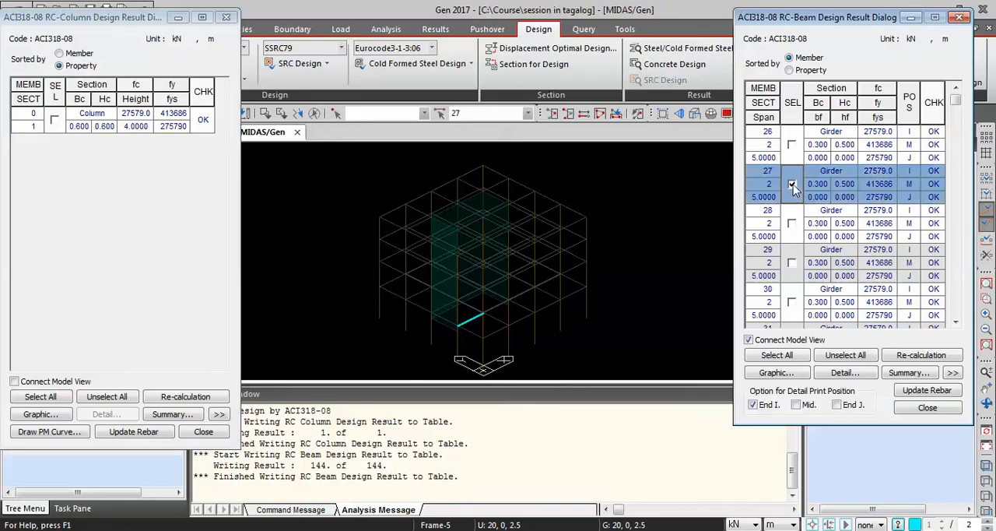
left_click(792, 185)
left_click(791, 223)
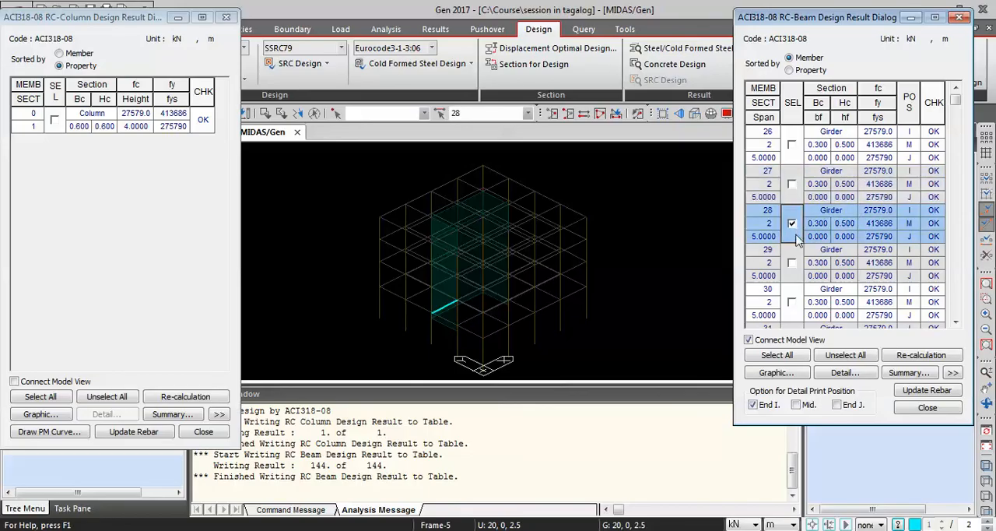
left_click(792, 224)
left_click(792, 263)
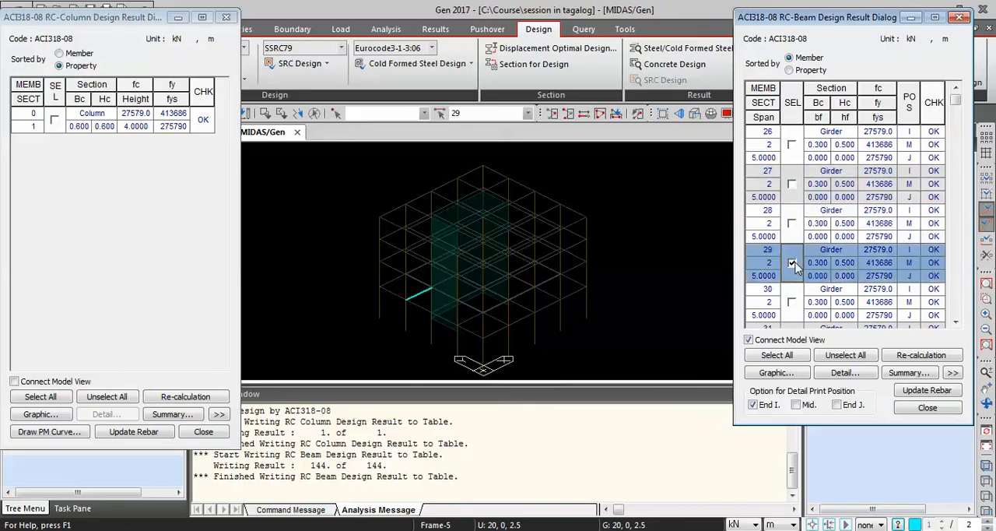
left_click(791, 263)
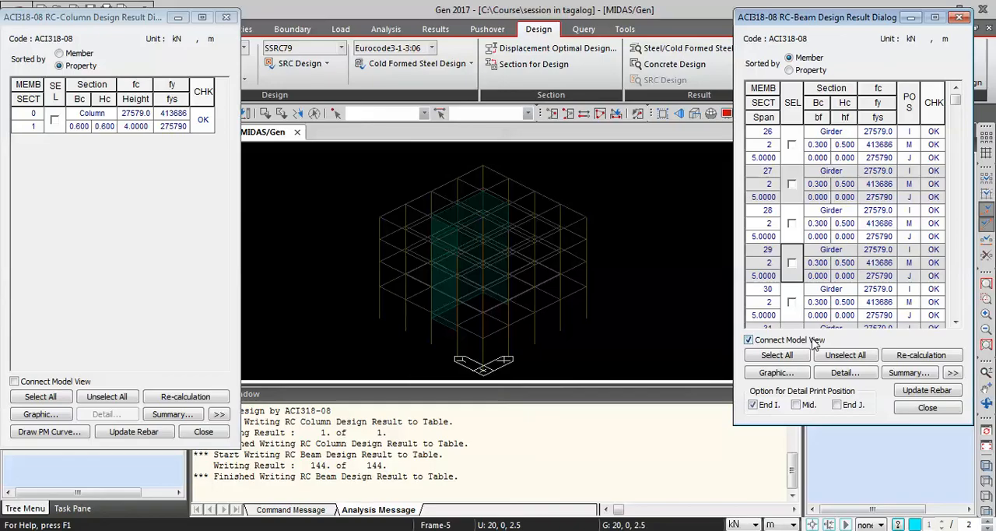
left_click(791, 147)
left_click(791, 146)
Briefly select members 41, 42 and 47 to locate them in the model, and close the beam design results.
scroll(802, 306, "down", 5)
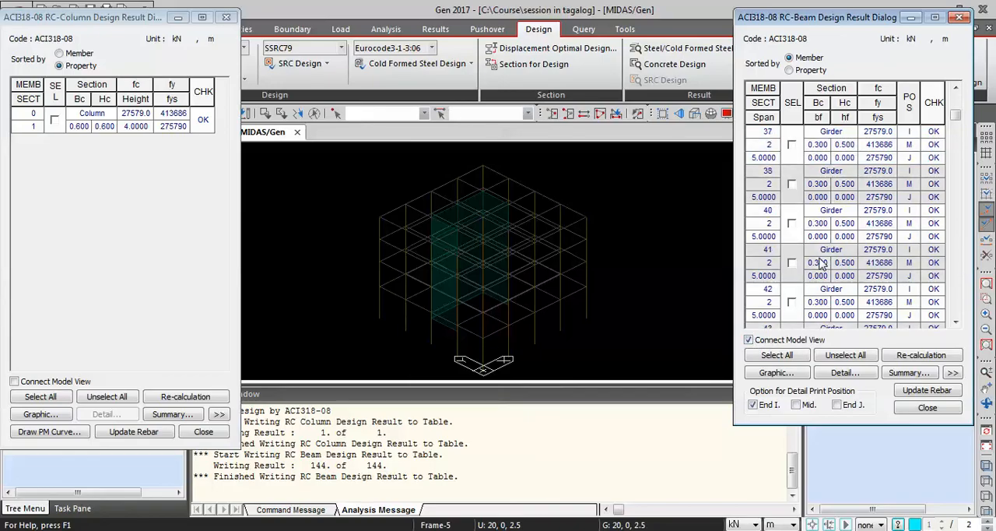
left_click(792, 223)
left_click(793, 226)
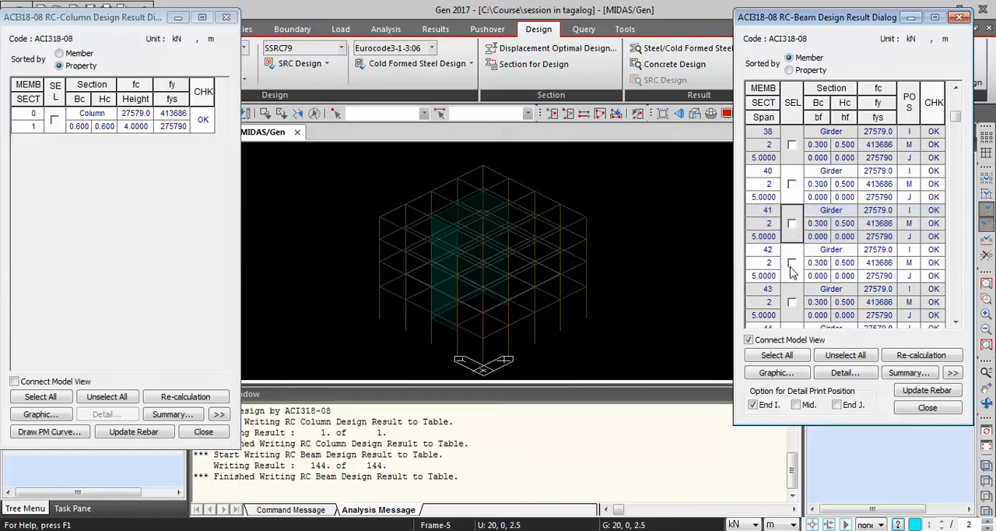
left_click(792, 263)
left_click(791, 263)
scroll(792, 277, "down", 3)
left_click(792, 263)
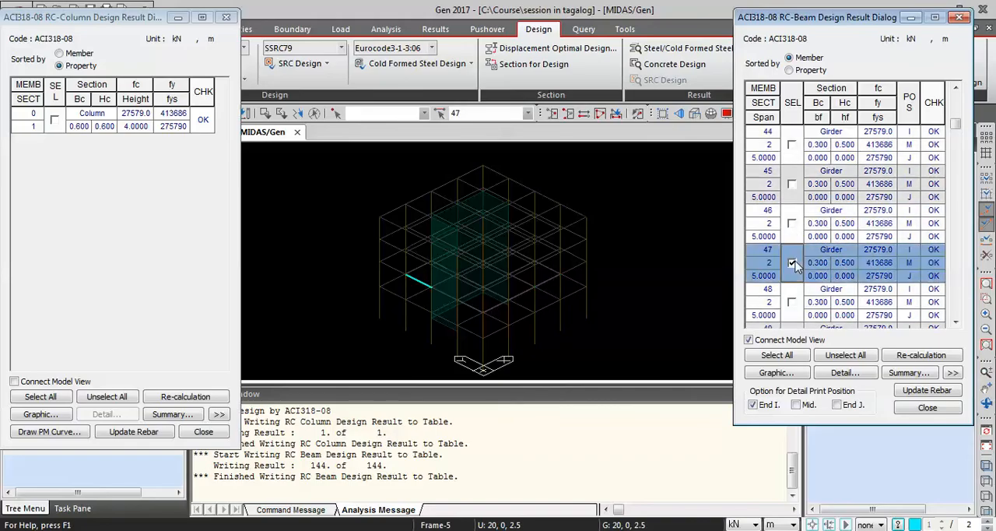
left_click(793, 263)
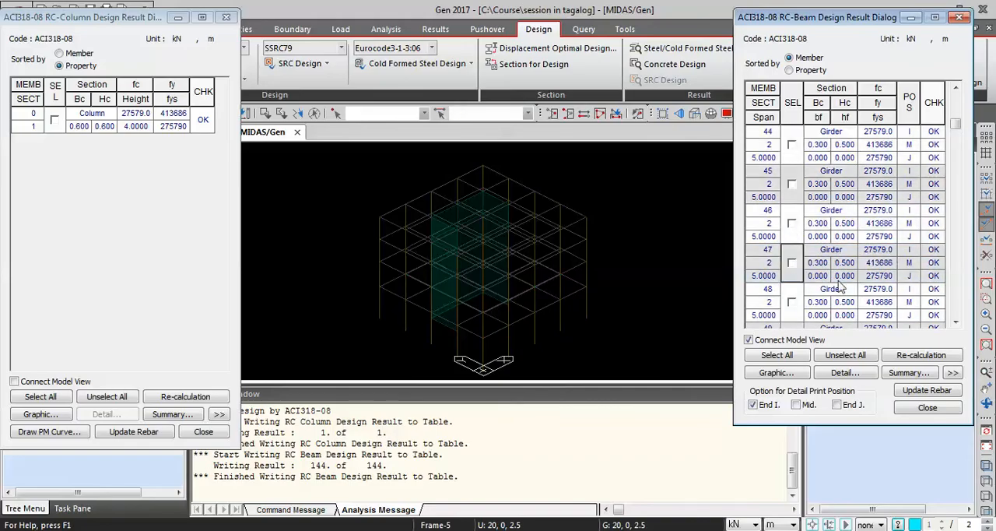
left_click(960, 19)
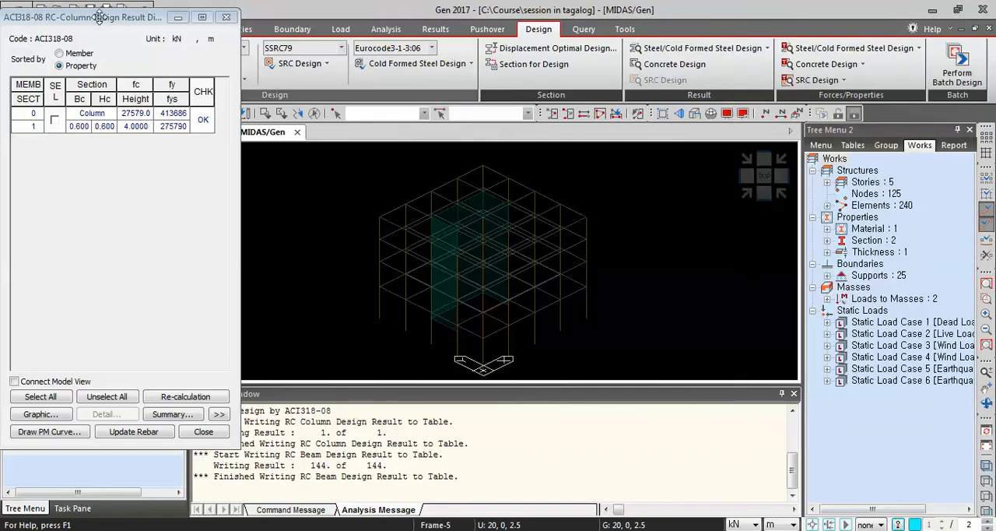
Sort the column design results by member and select member 1 with Connect Model View enabled.
mouse_move(101, 17)
left_mouse_down()
mouse_move(117, 16)
mouse_move(108, 12)
left_mouse_up()
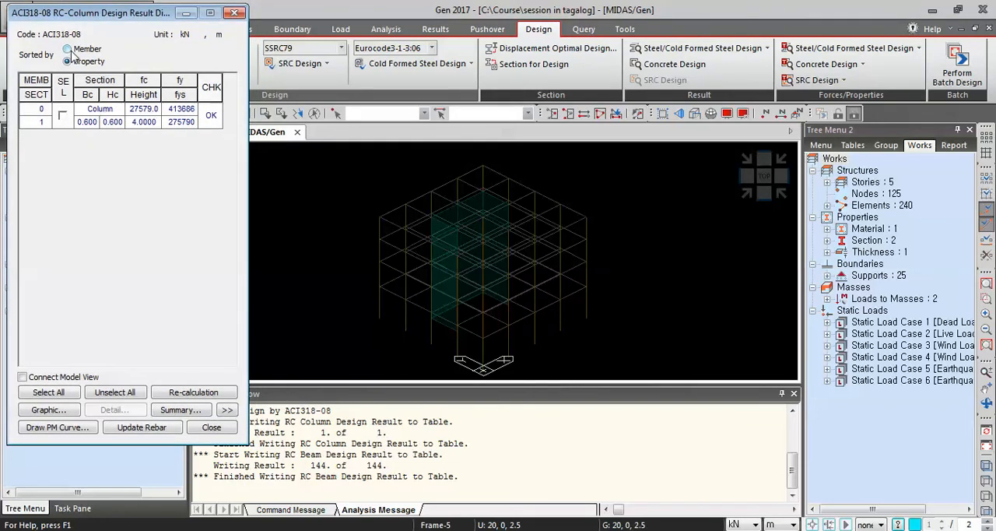
left_click(69, 50)
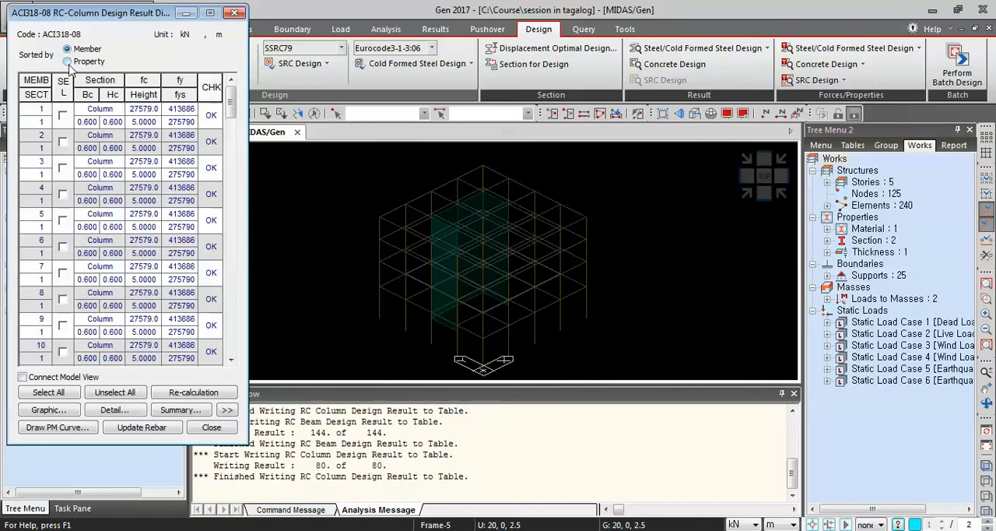
left_click(68, 61)
left_click(68, 50)
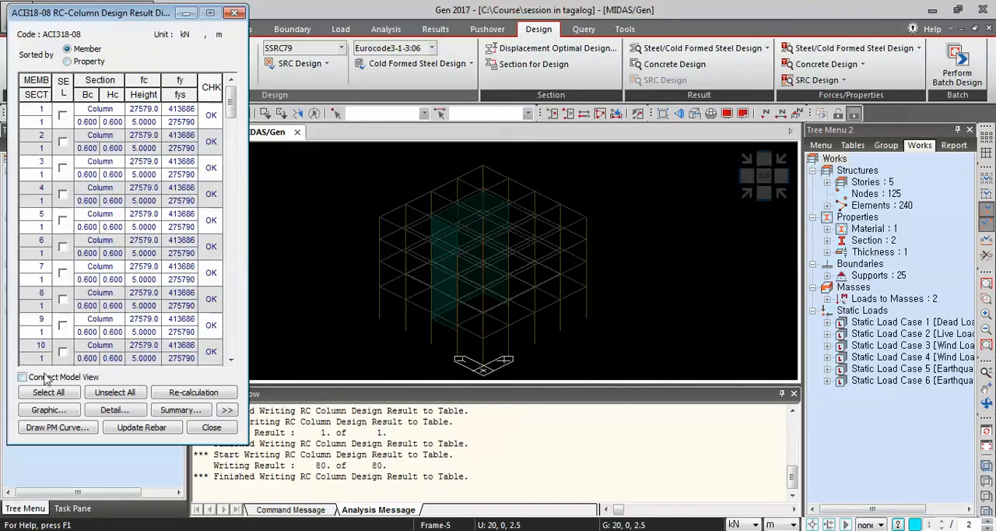
left_click(118, 392)
left_click(63, 117)
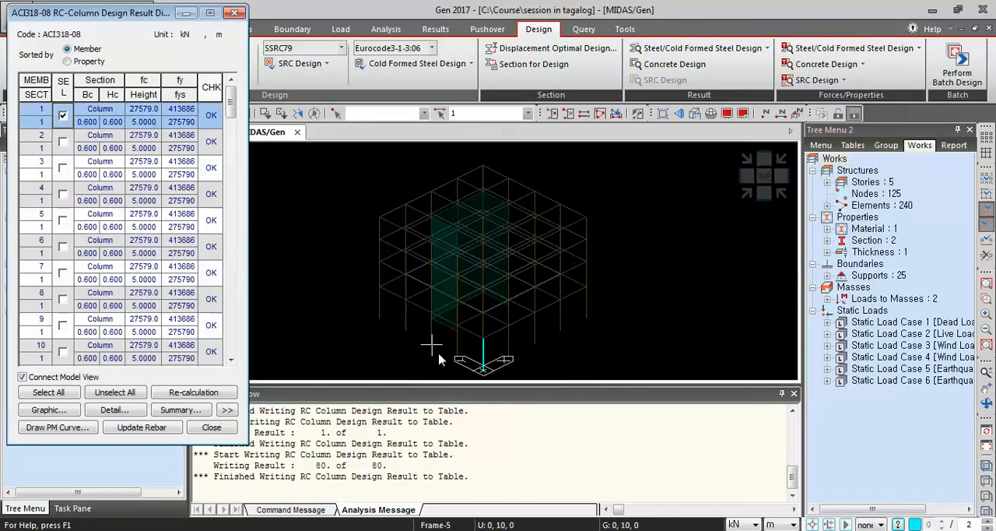
Open the graphic design report for column member 1 and examine its applied loads and its axial, moment and shear capacity checks.
left_click(48, 410)
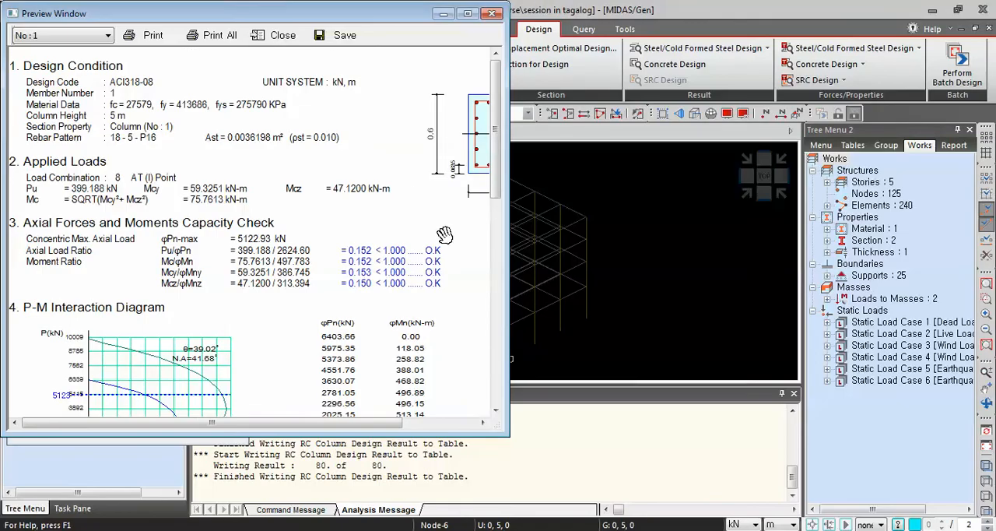
left_click_drag(408, 257, 401, 308)
left_click_drag(336, 350, 401, 246)
scroll(312, 350, "down", 5)
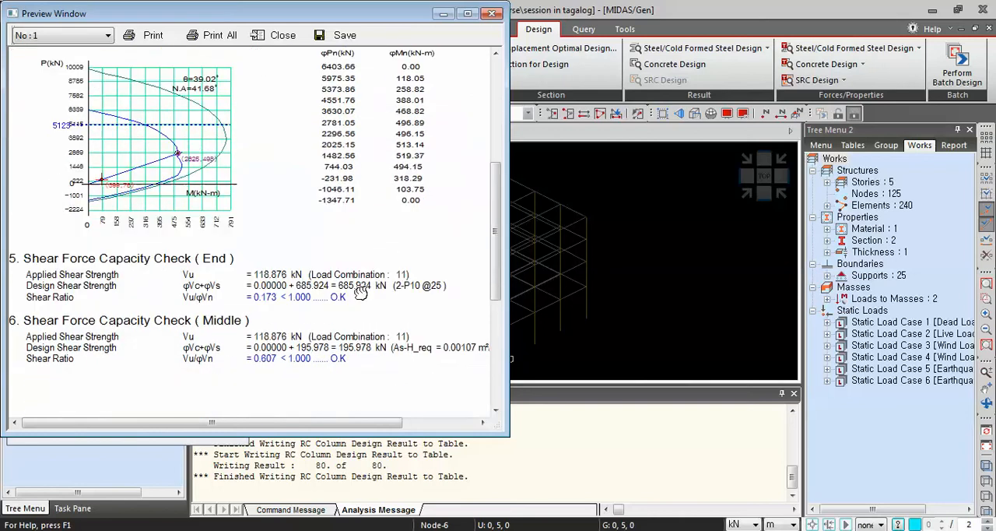
scroll(411, 239, "up", 7)
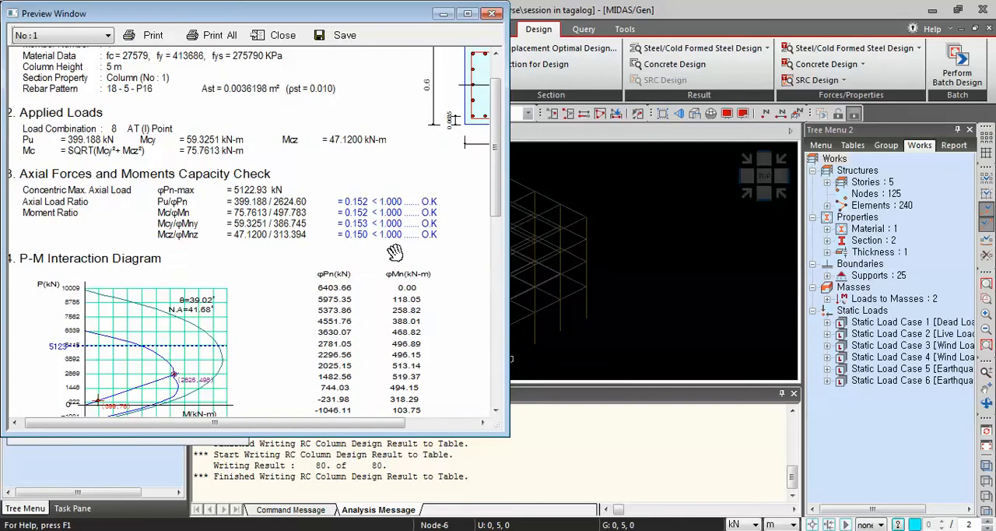
left_click_drag(350, 307, 359, 320)
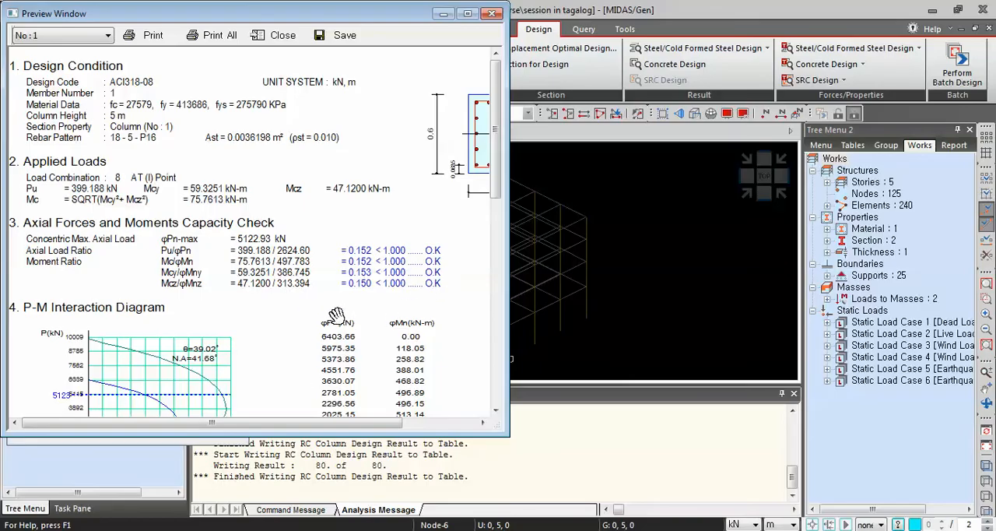
Examine the column's rebar section drawing, P-M interaction diagram and end and middle shear checks, and close the report.
scroll(315, 345, "down", 1)
left_click_drag(314, 342, 190, 374)
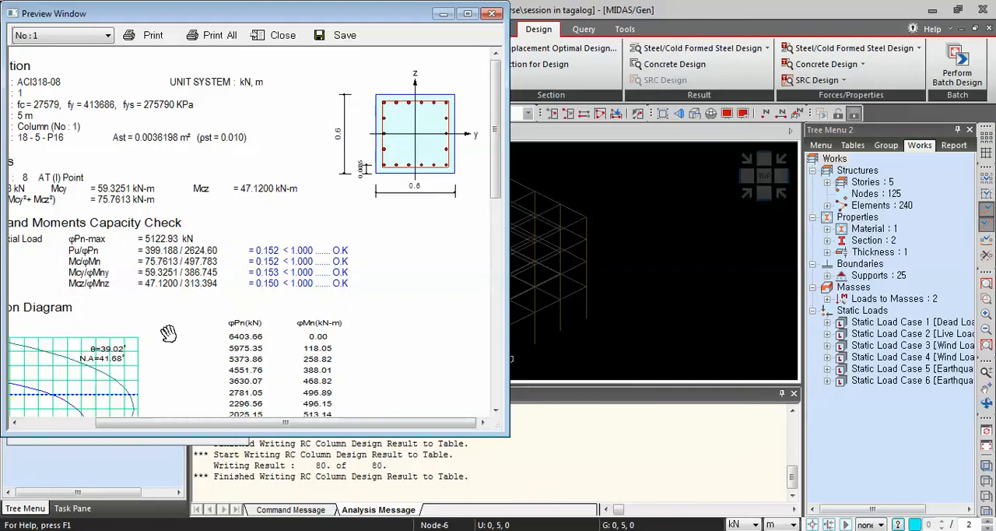
left_click_drag(169, 334, 328, 355)
left_click_drag(271, 373, 420, 226)
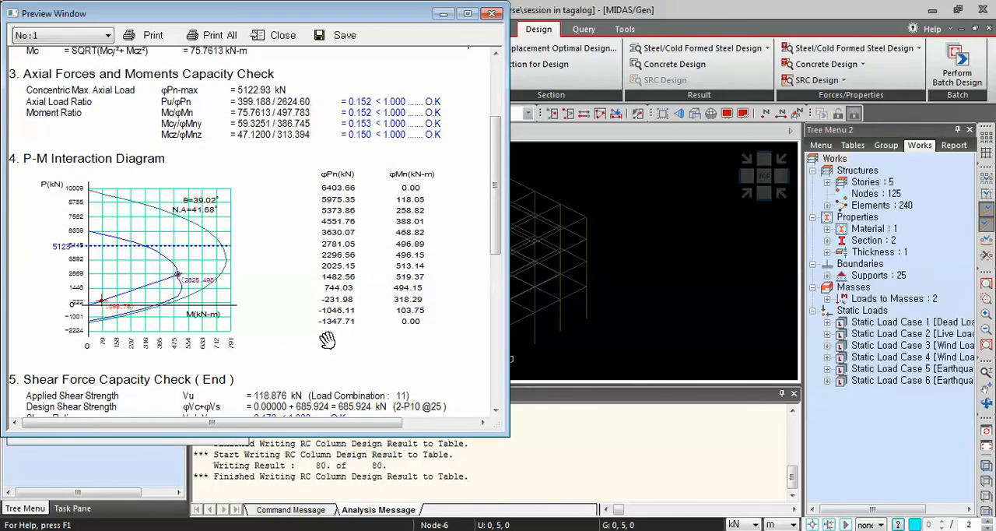
left_click_drag(309, 356, 363, 242)
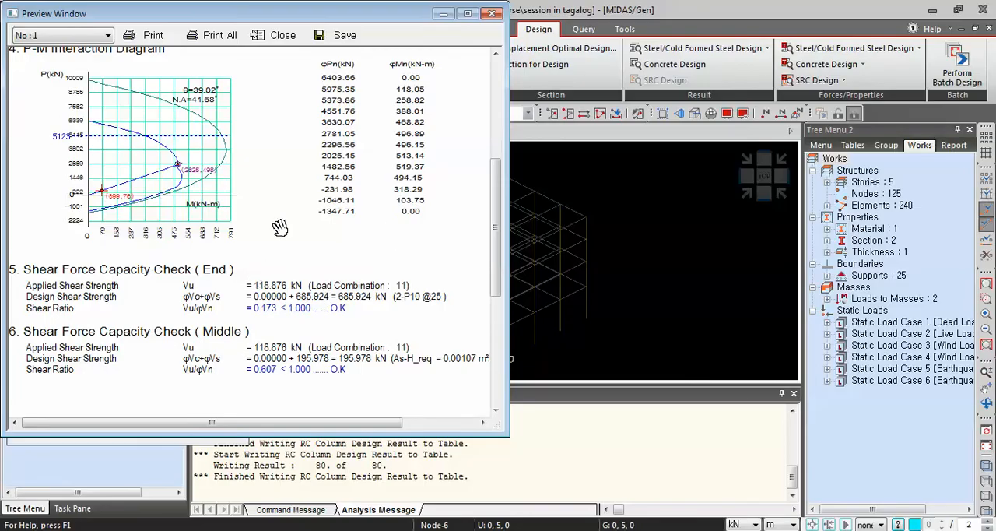
scroll(277, 296, "down", 3)
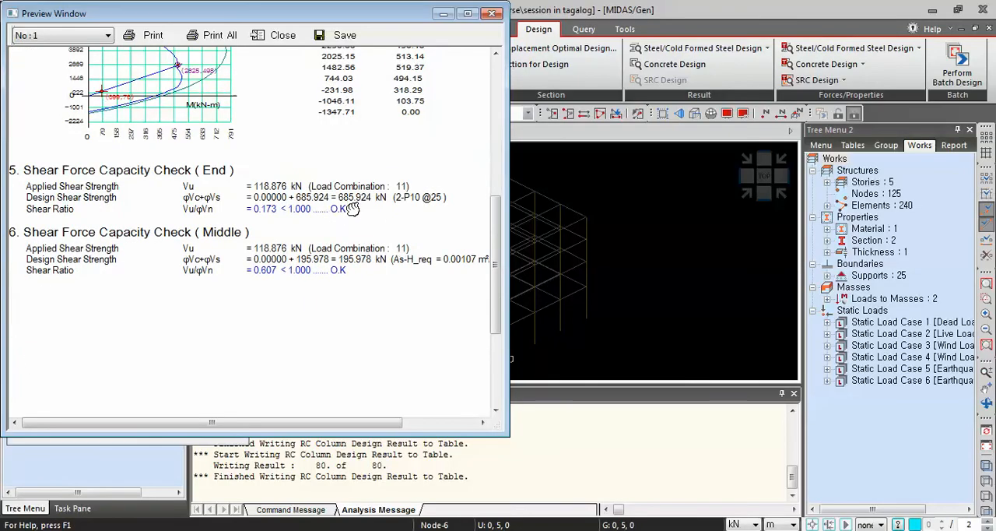
scroll(310, 347, "up", 5)
scroll(310, 347, "up", 5)
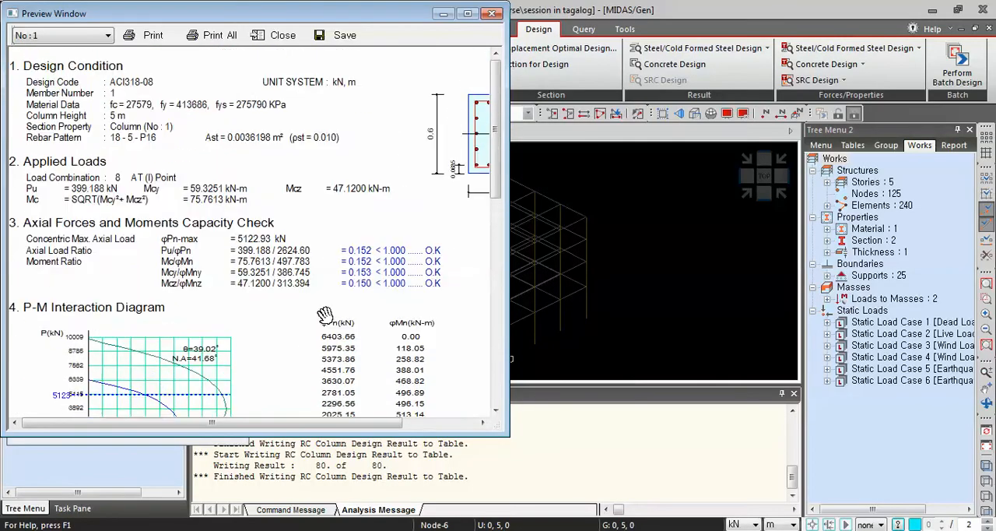
left_click(495, 15)
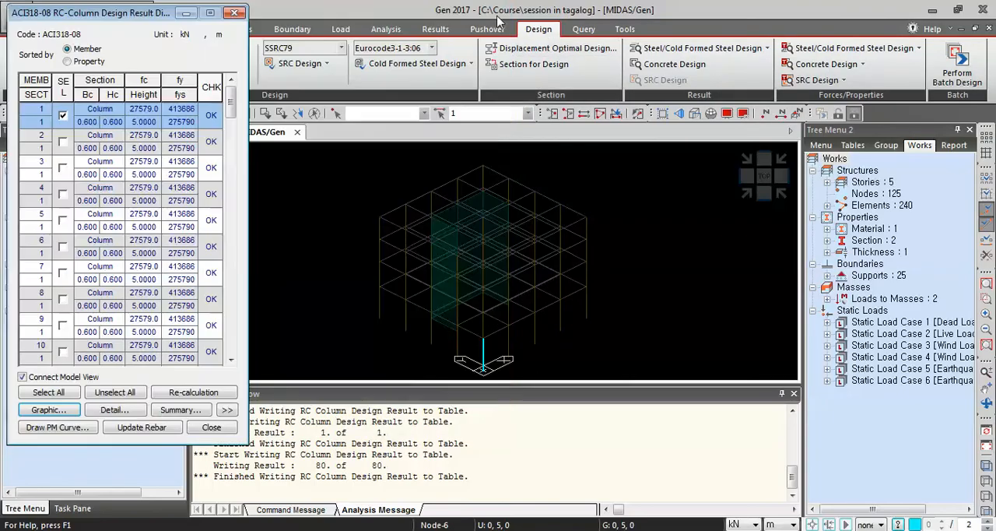
Review the graphic report for column member 1 again, and close it together with the column design results.
left_click(49, 410)
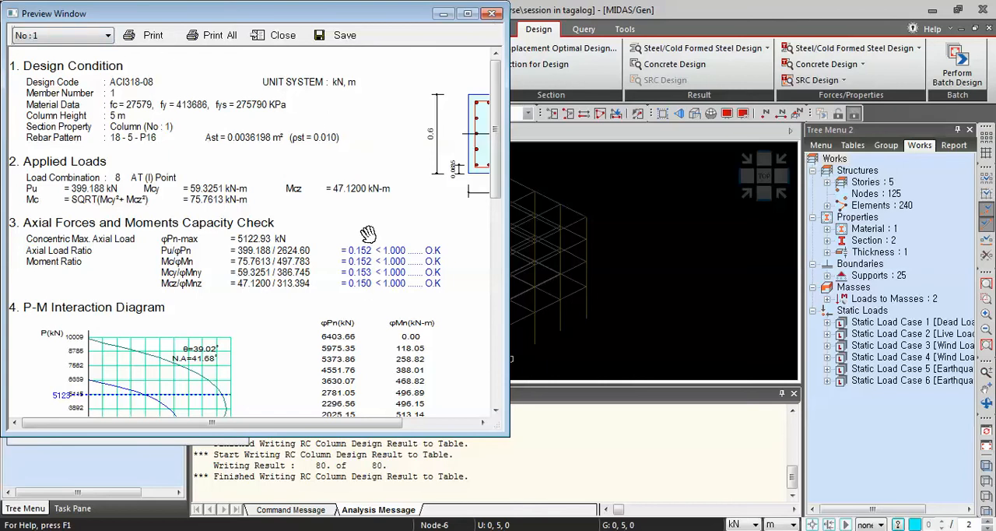
mouse_move(362, 211)
left_mouse_down()
mouse_move(248, 270)
mouse_move(347, 343)
left_mouse_up()
left_click_drag(295, 340, 385, 280)
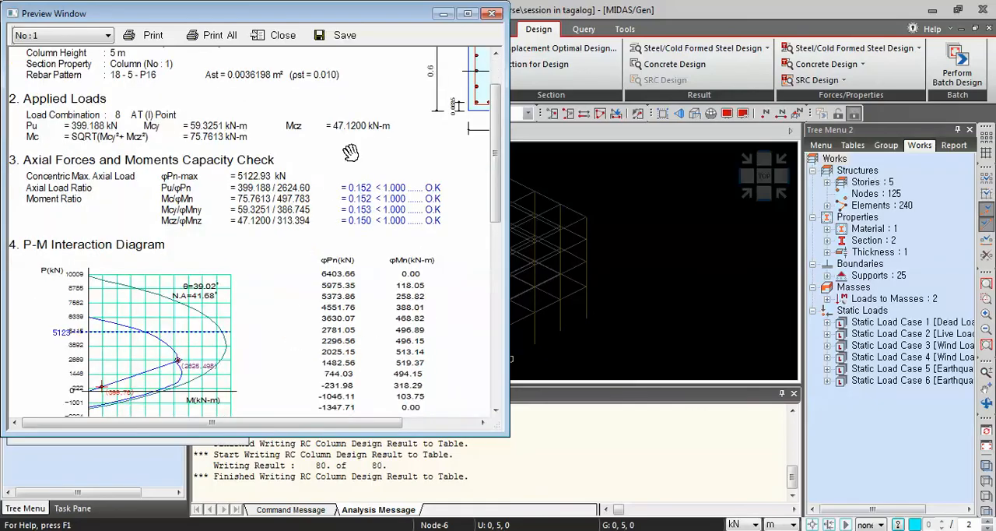
left_click_drag(351, 154, 361, 286)
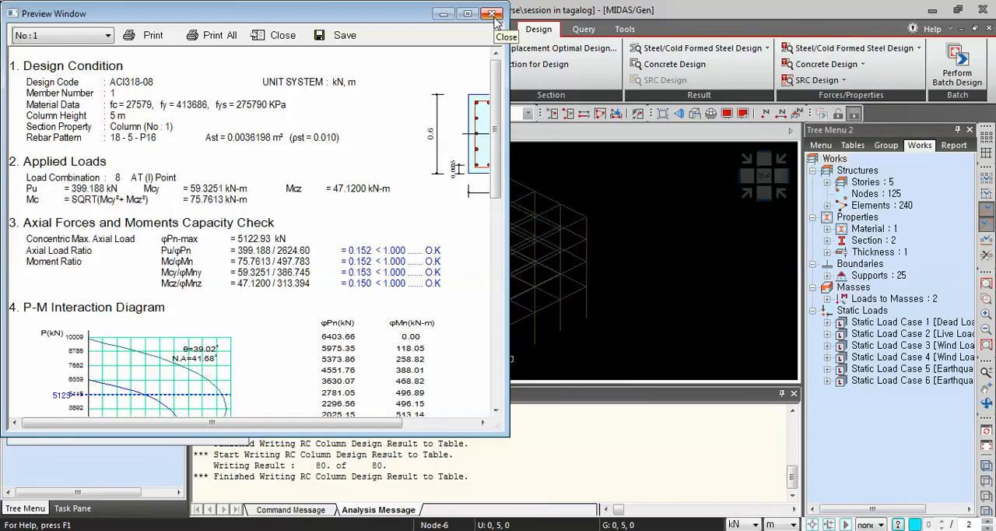
left_click(492, 15)
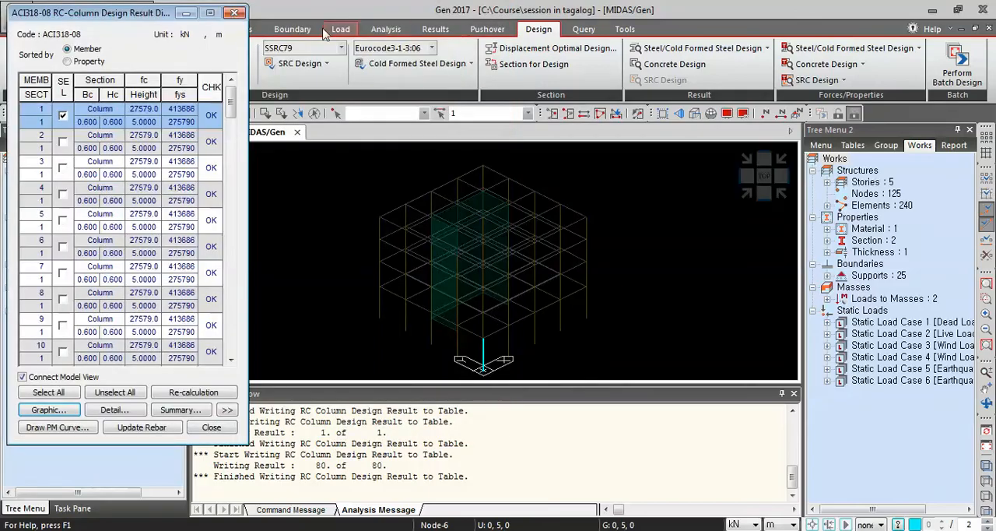
key("Escape")
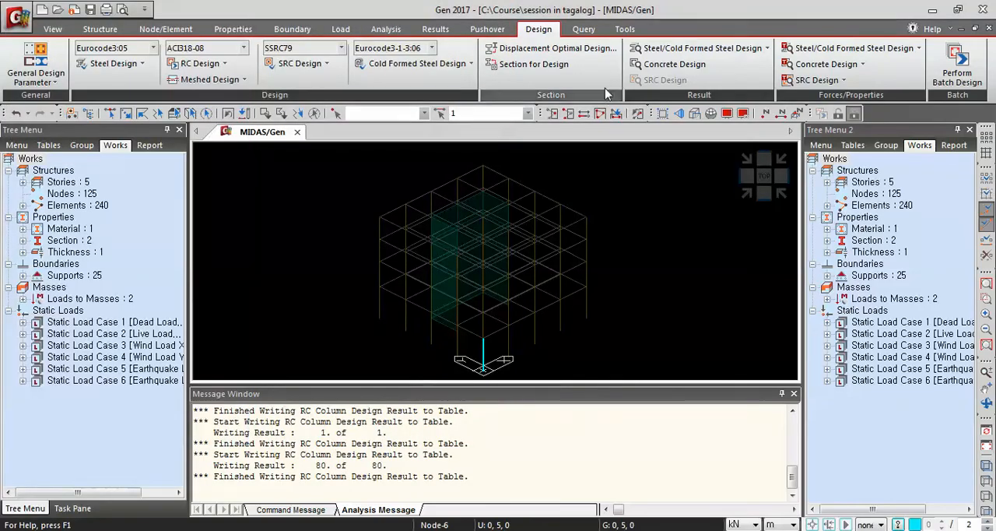
Launch midas Design+ 2017 and accept the licence registration with the Stand-alone key type.
left_click(625, 30)
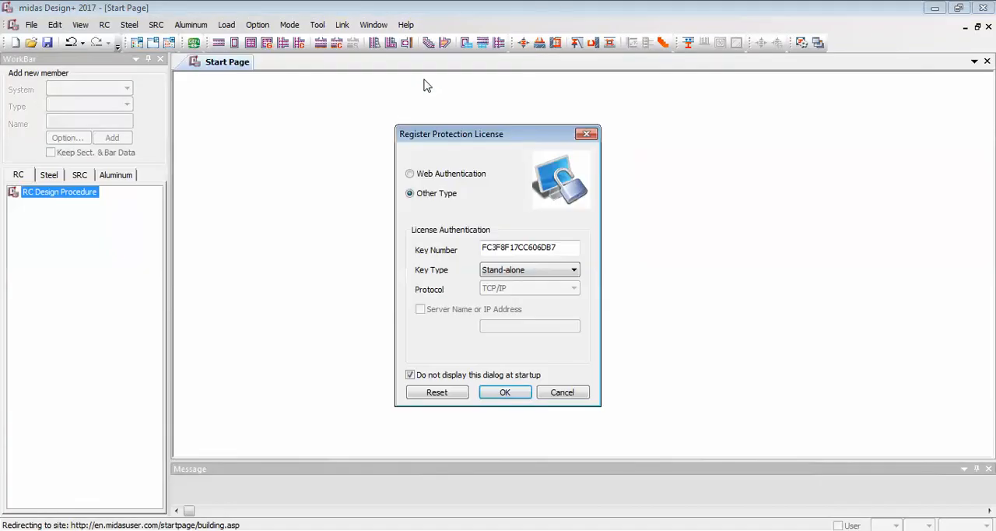
left_click(506, 394)
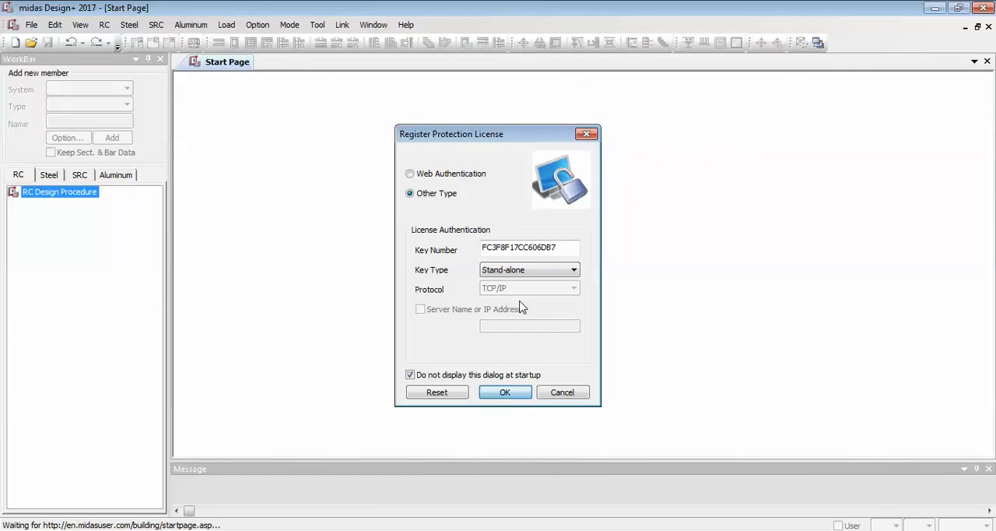
left_click(506, 392)
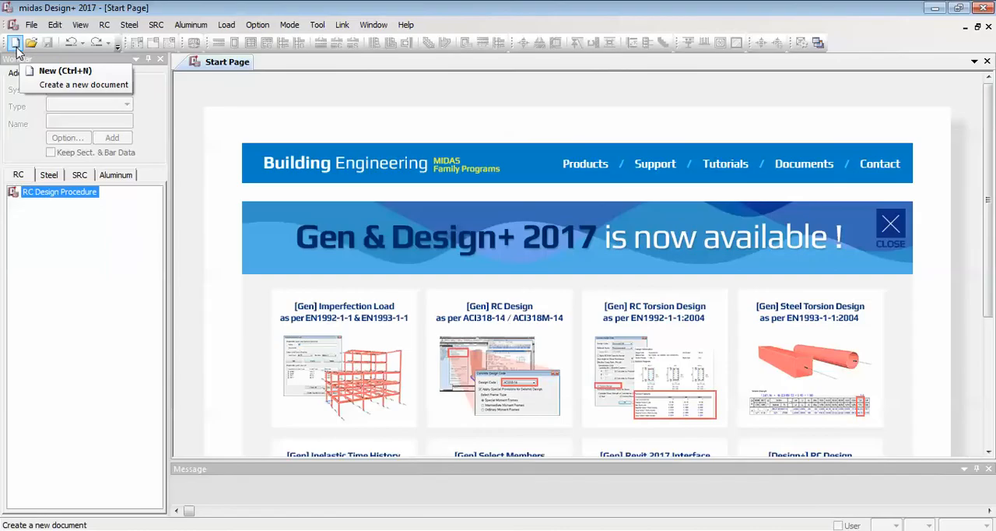
Create a new document and link it with the open Gen 2017 model "session in tagalog".
left_click(16, 45)
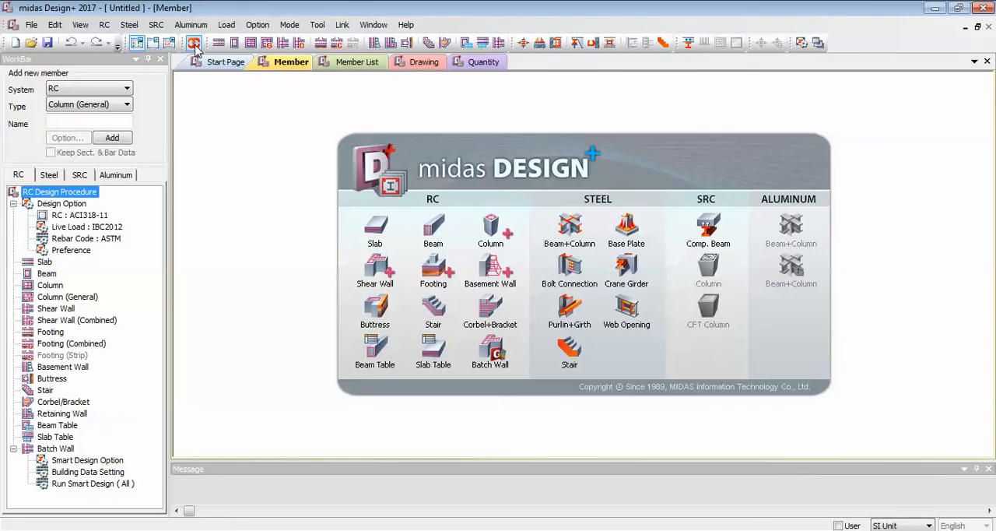
left_click(194, 43)
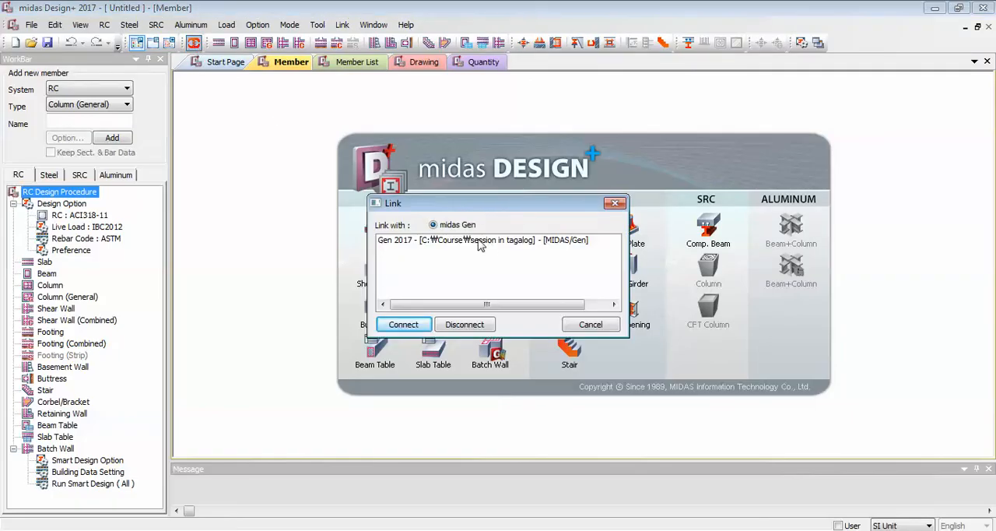
left_click(402, 243)
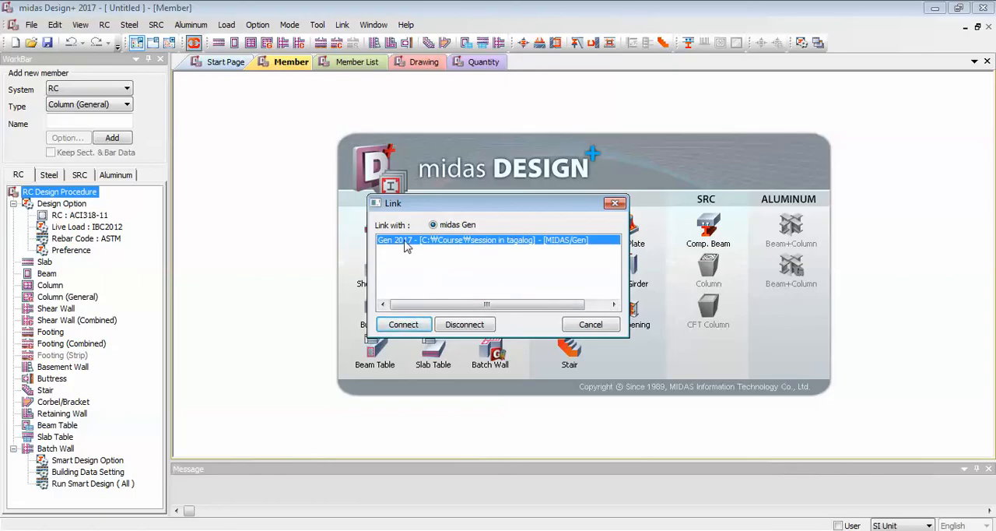
left_click(412, 327)
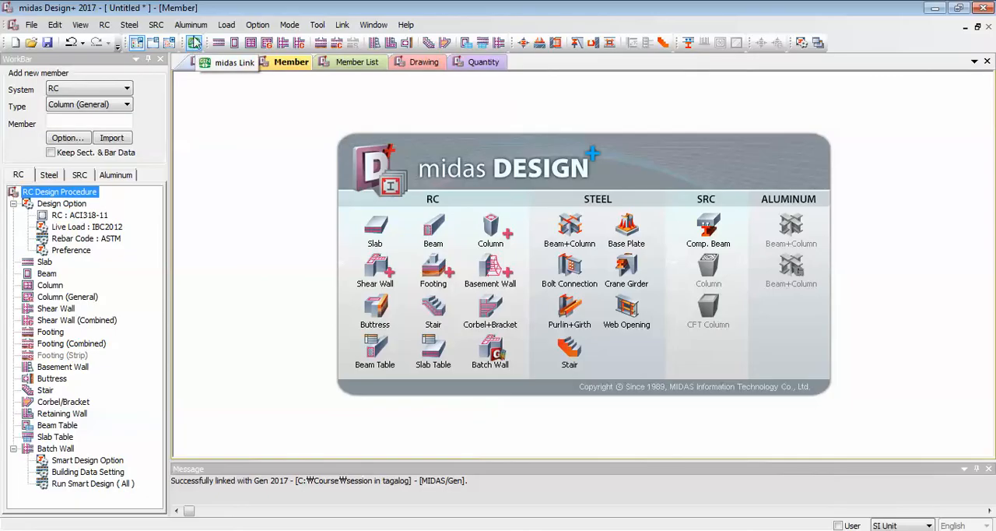
Set the RC design code to ACI318-08M in the design options and apply it.
left_click(270, 30)
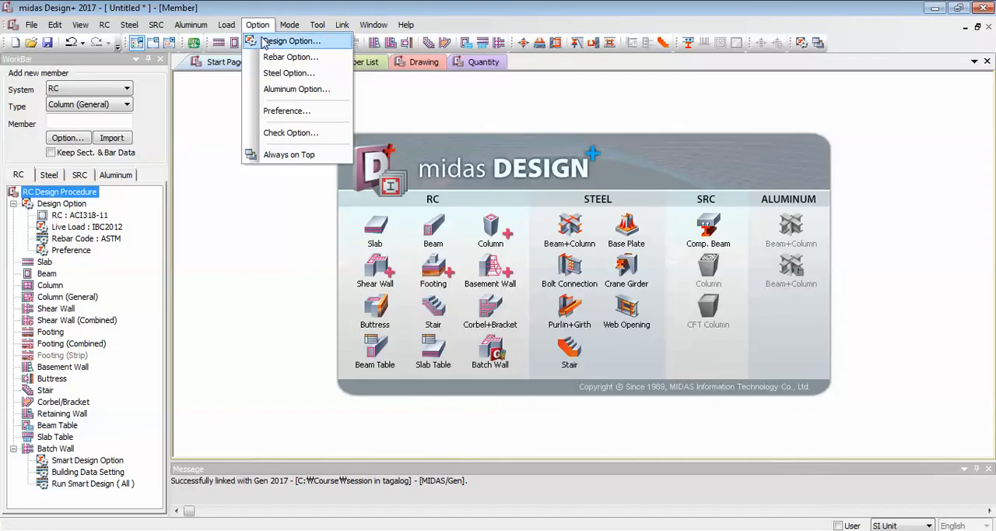
left_click(265, 43)
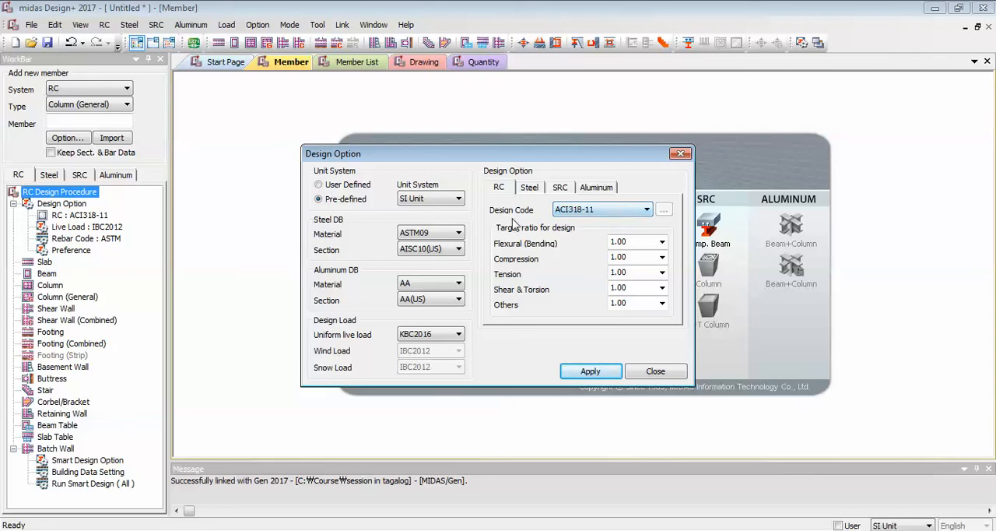
left_click(586, 211)
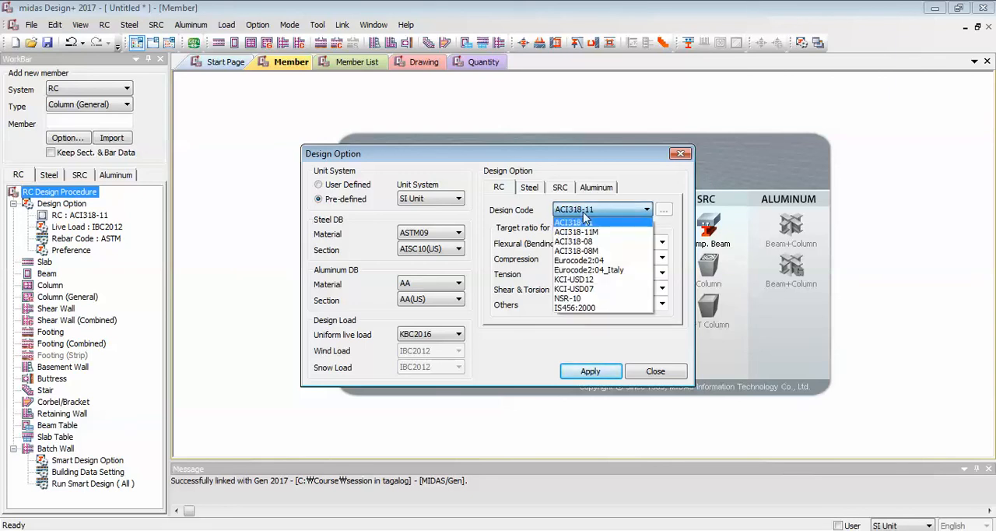
left_click(604, 251)
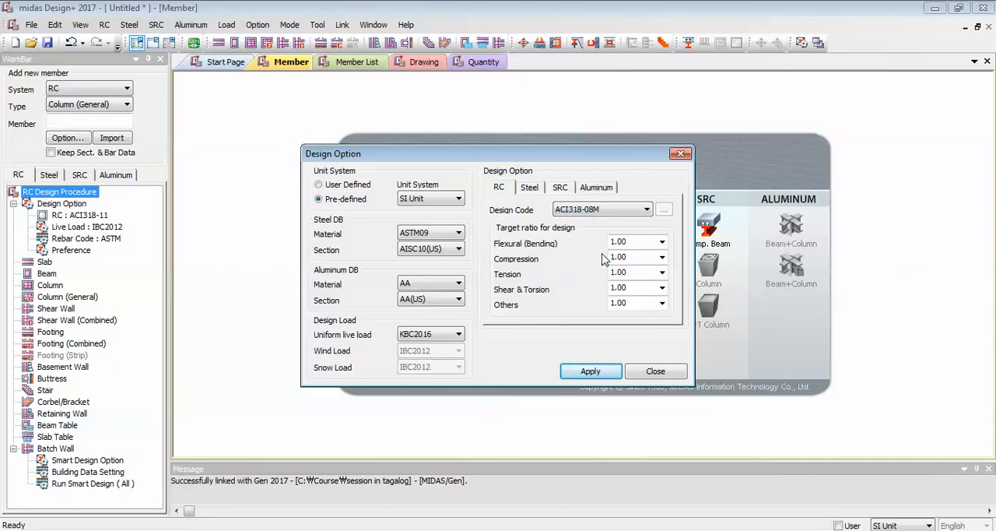
left_click(606, 374)
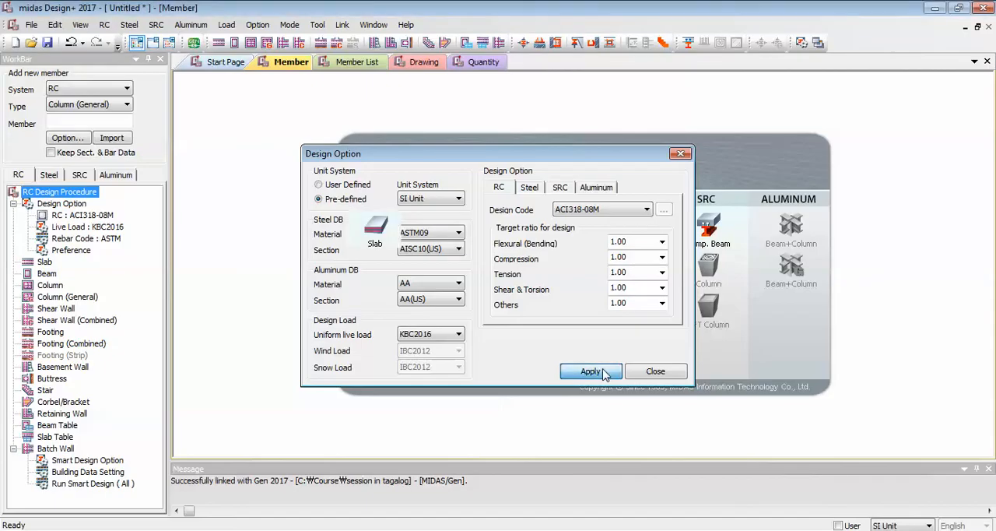
Set the rebar code to IS in the rebar options and apply it.
left_click(259, 27)
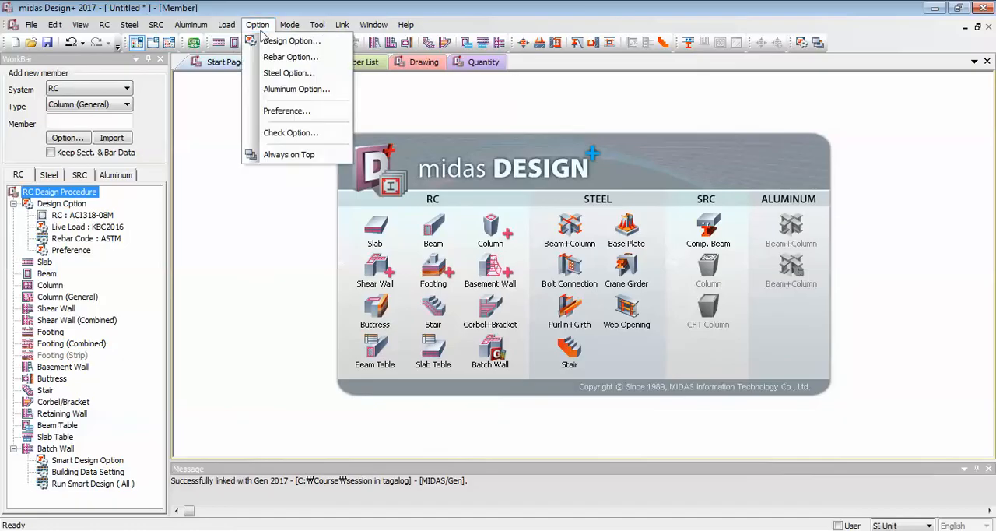
left_click(319, 59)
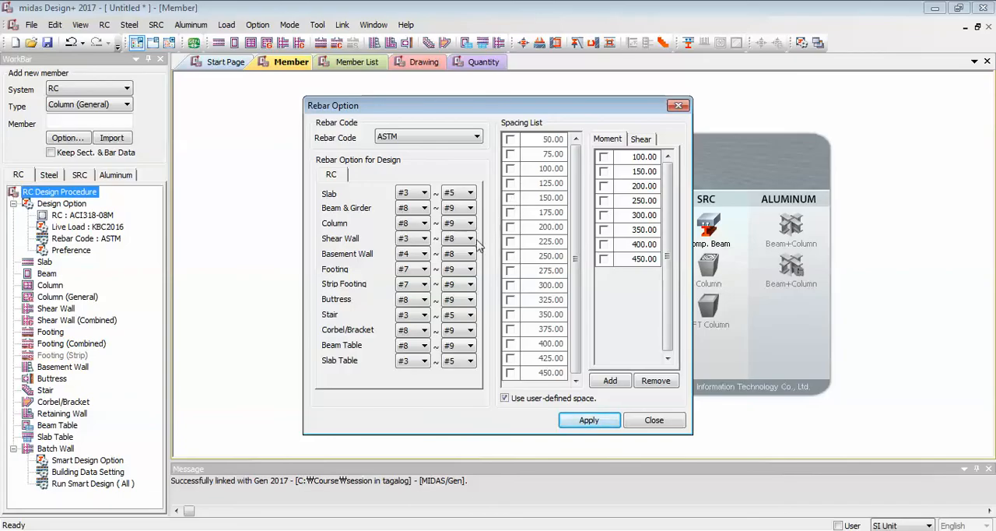
left_click(431, 140)
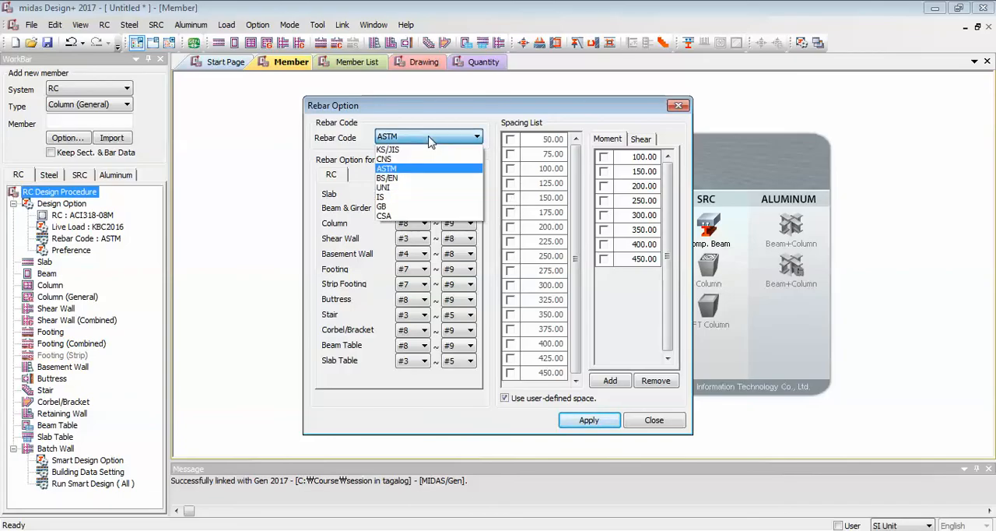
left_click(412, 197)
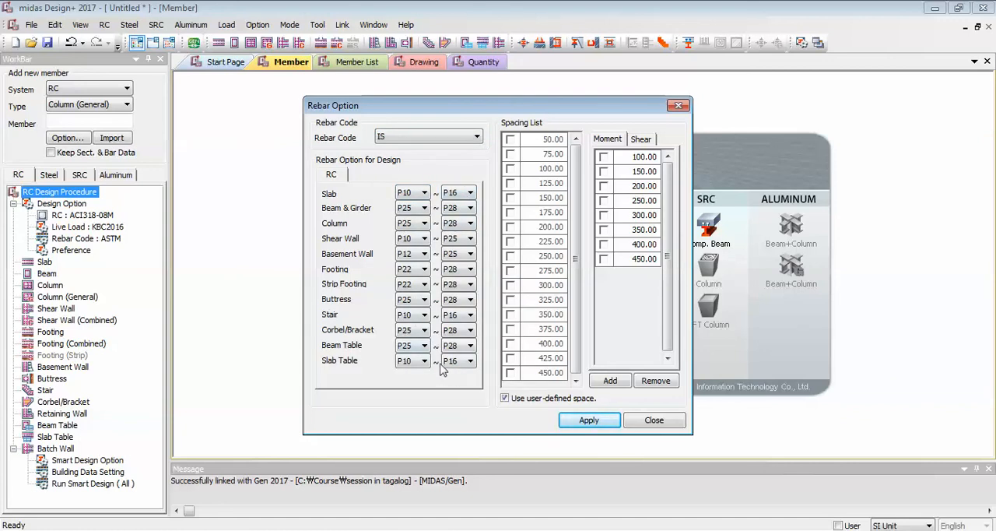
left_click(441, 141)
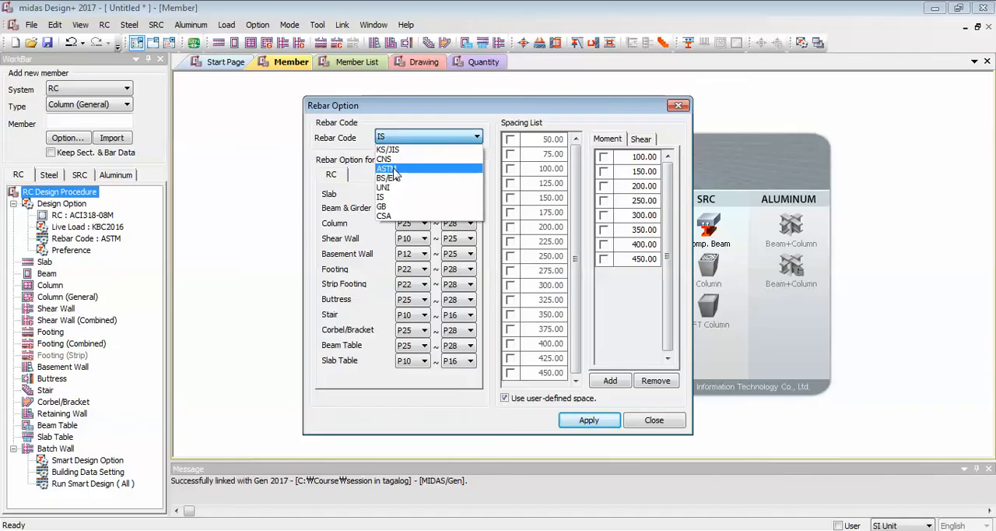
left_click(404, 173)
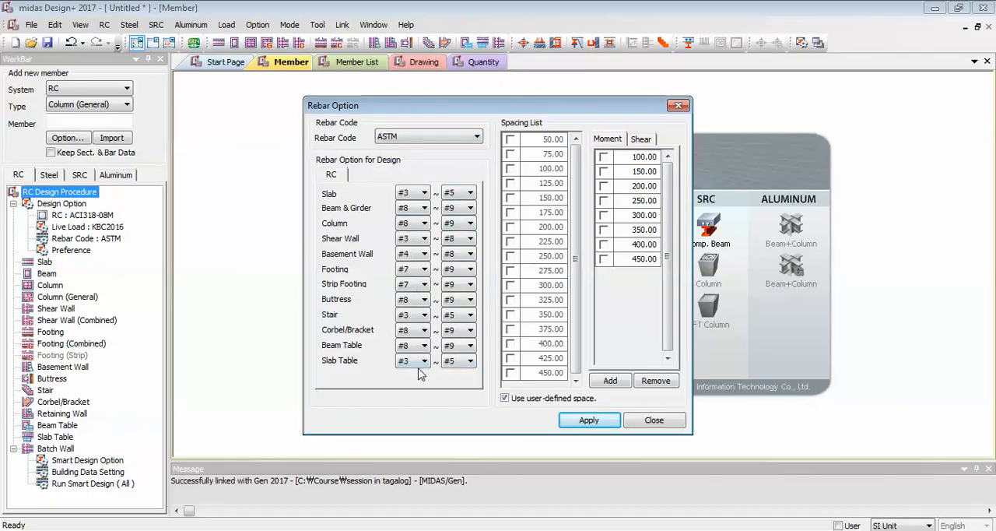
left_click(435, 138)
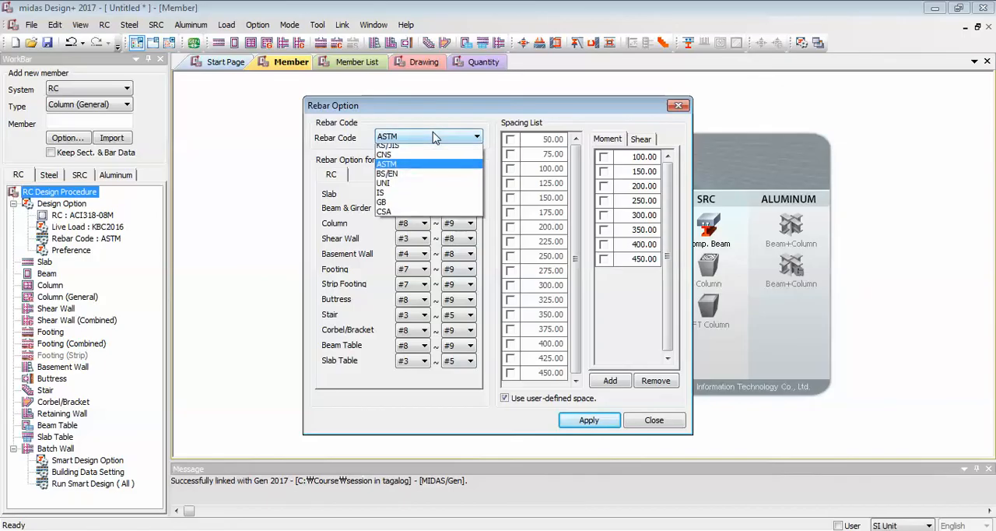
left_click(393, 196)
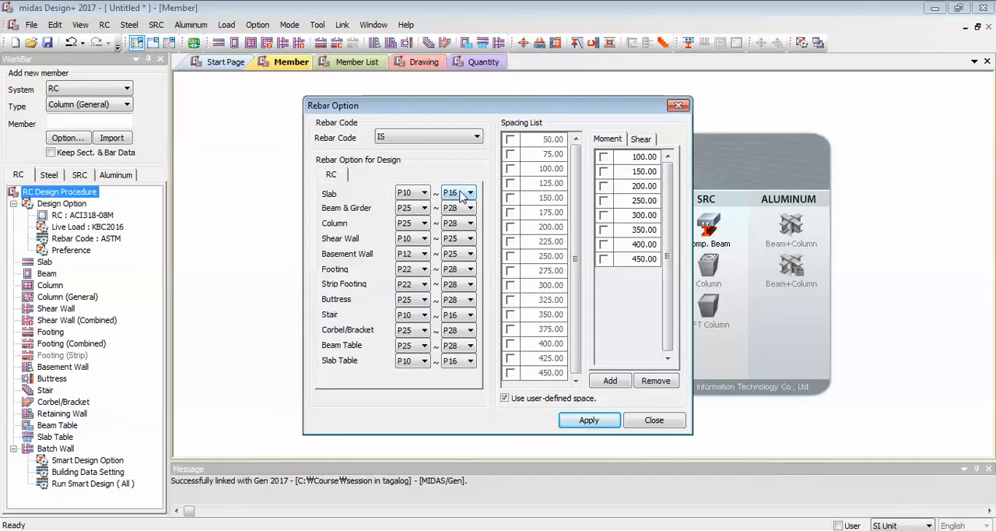
left_click(590, 420)
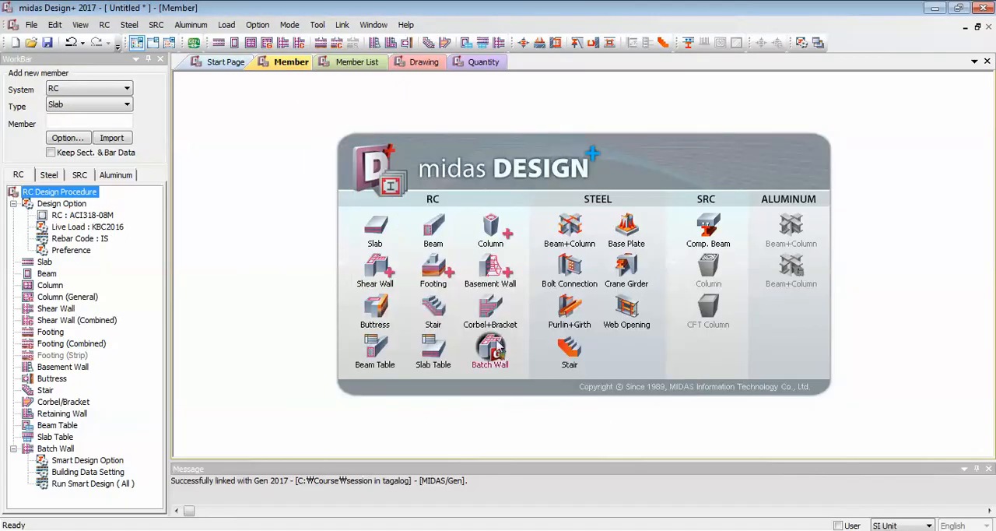
Switch to midas Gen and choose IS(RC) as the concrete rebar material code in the design code preferences.
left_click(385, 527)
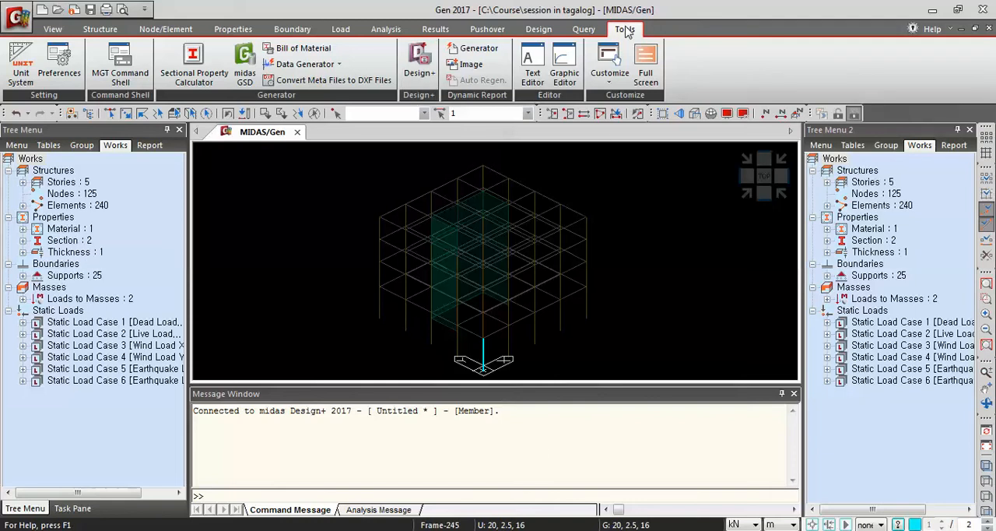
left_click(59, 62)
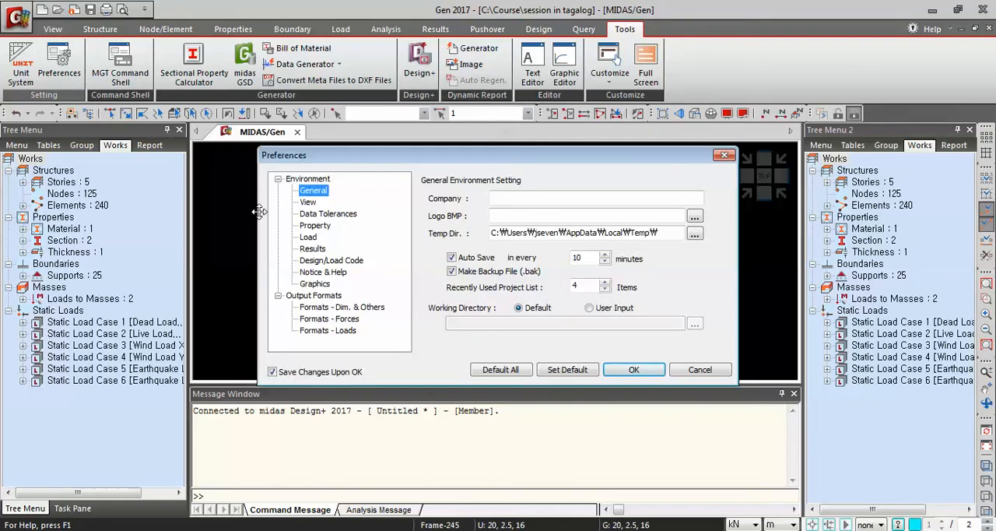
left_click(329, 265)
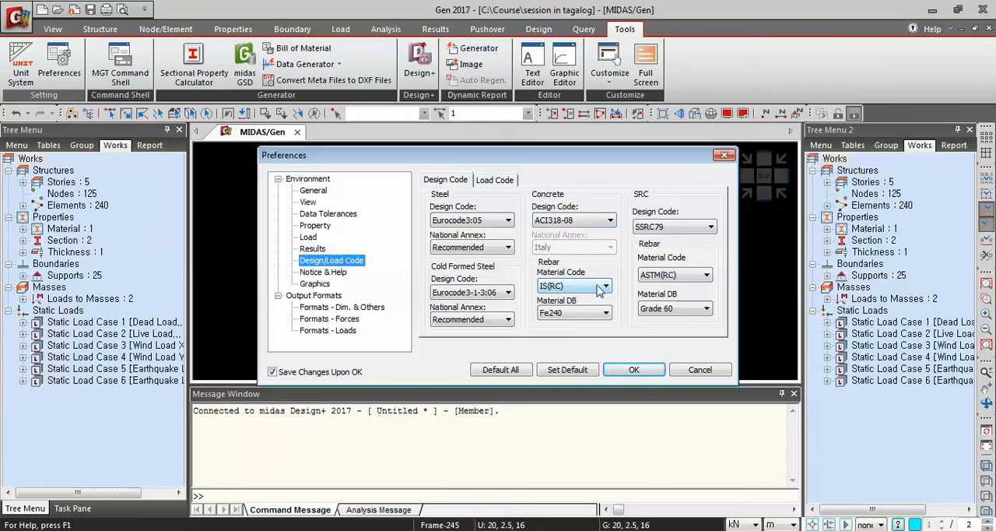
left_click(591, 291)
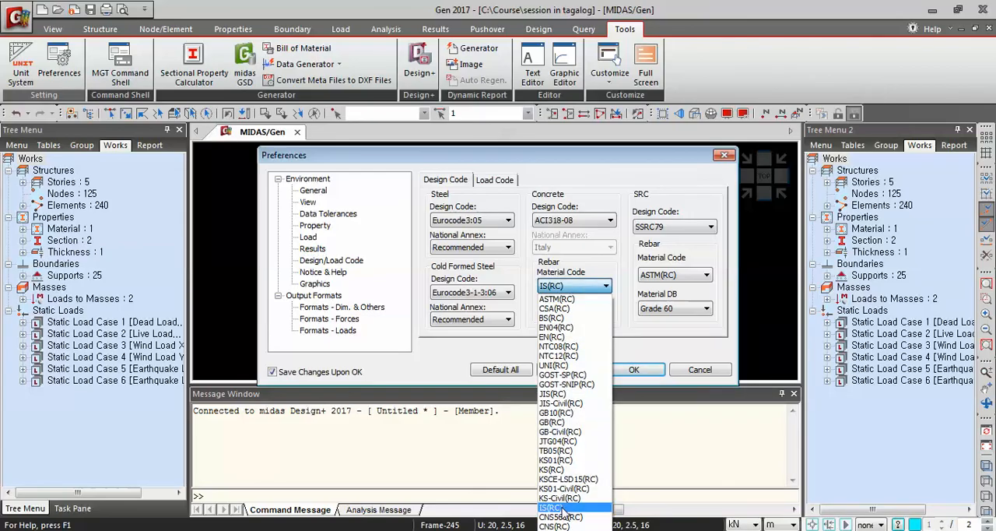
left_click(551, 507)
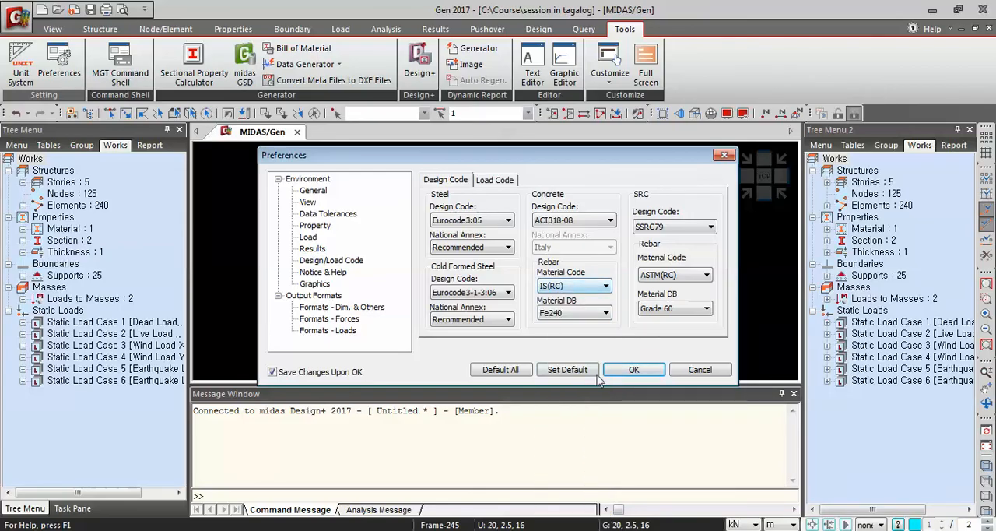
left_click(634, 370)
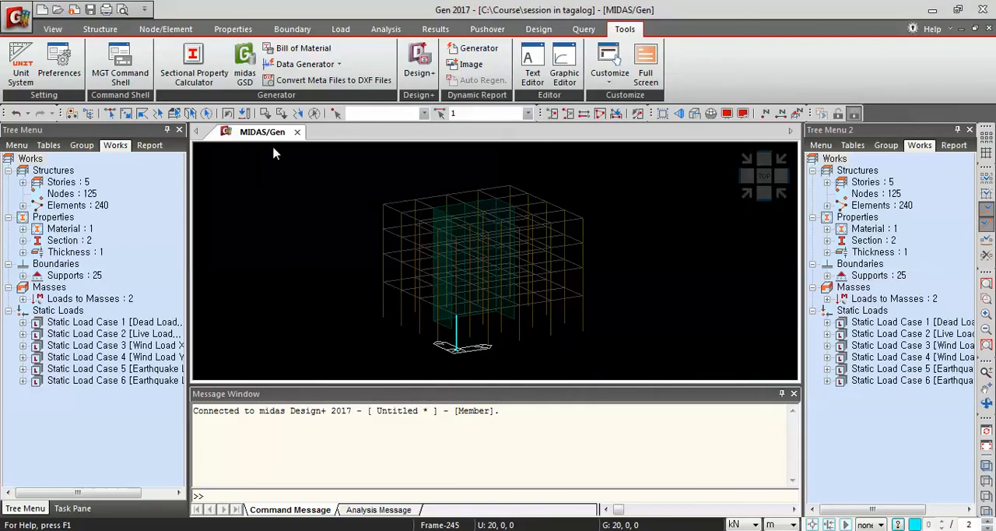
Open the RC beam design page in midas Design+, and select beam element 103 in the midas Gen model.
key("alt+Tab")
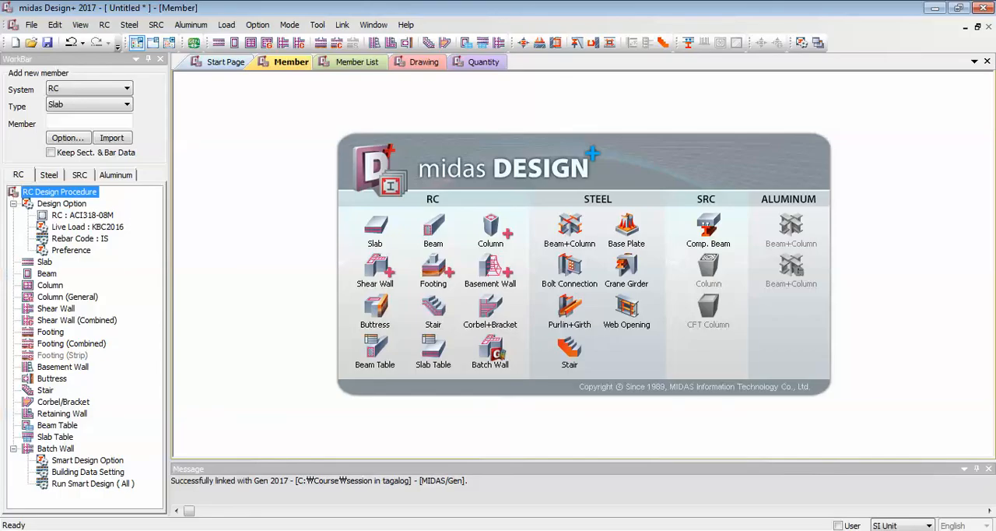
left_click(438, 232)
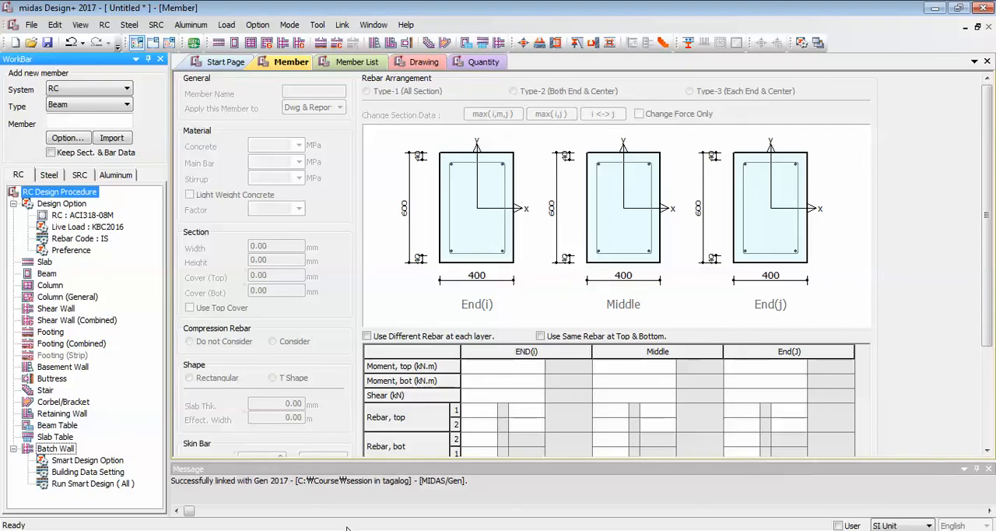
key("alt+Tab")
middle_click_drag(585, 282, 745, 234, "ctrl")
middle_click_drag(656, 261, 731, 252)
left_click(110, 113)
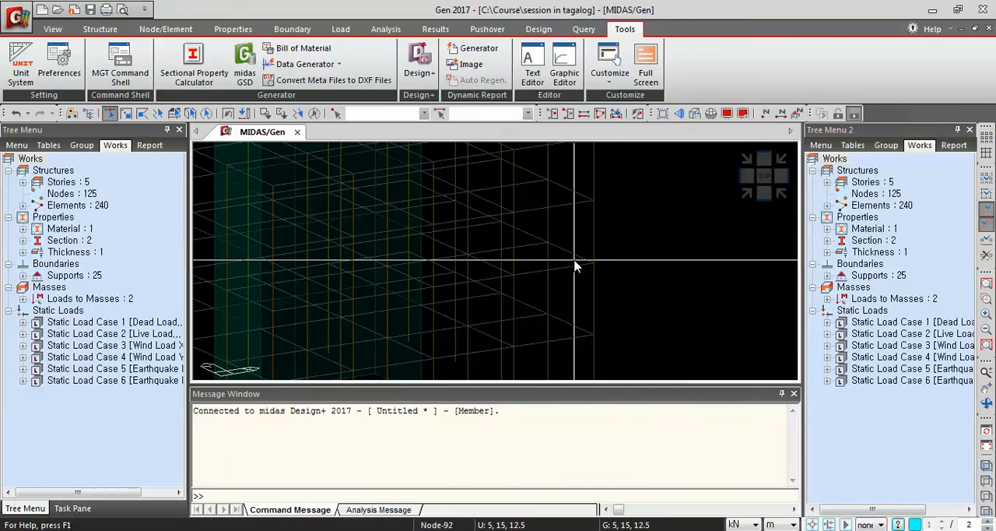
left_click(576, 270)
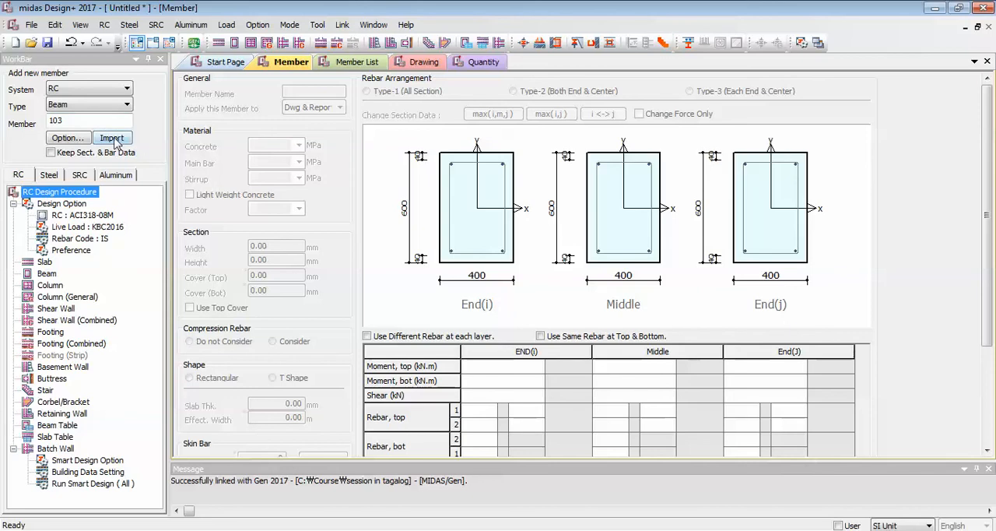
Import beam member 103 from the linked model into midas Design+ and run its design check.
left_click(112, 139)
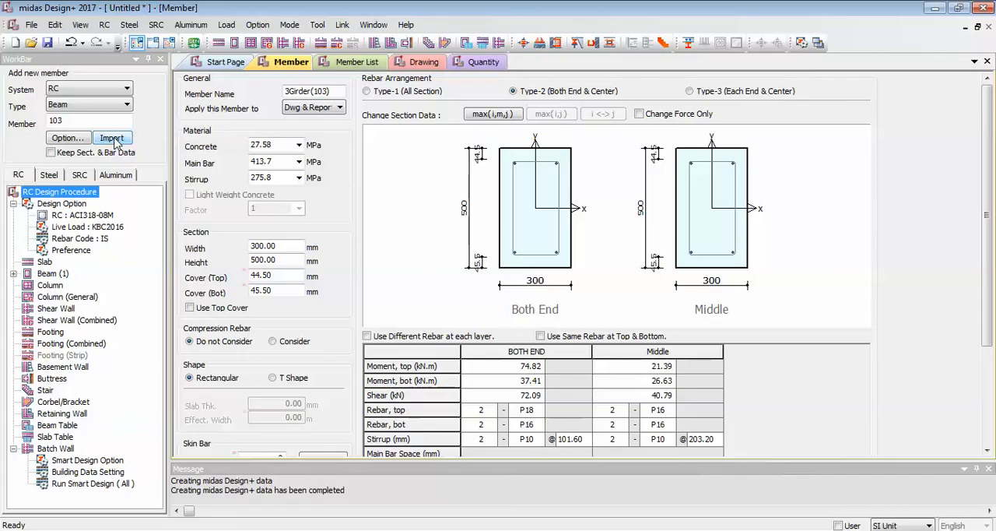
scroll(510, 199, "down", 5)
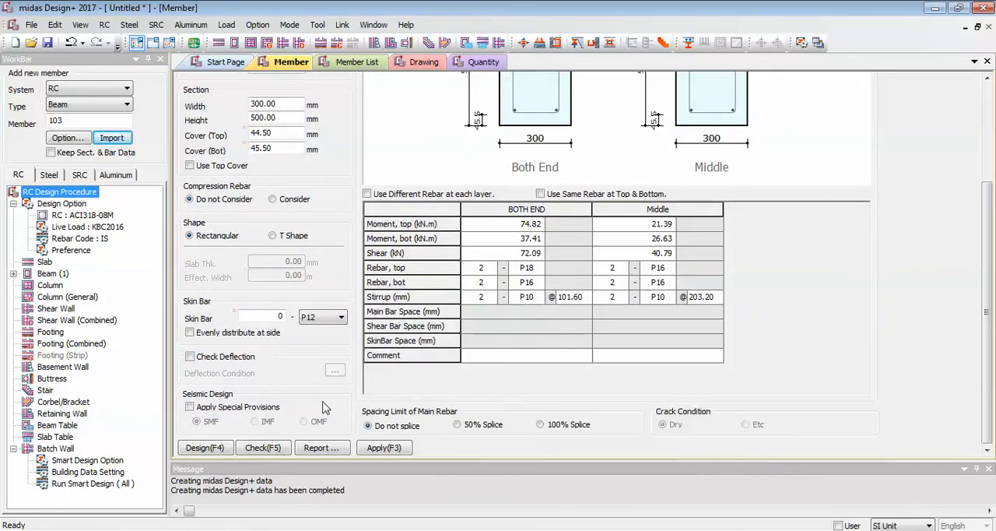
left_click(274, 450)
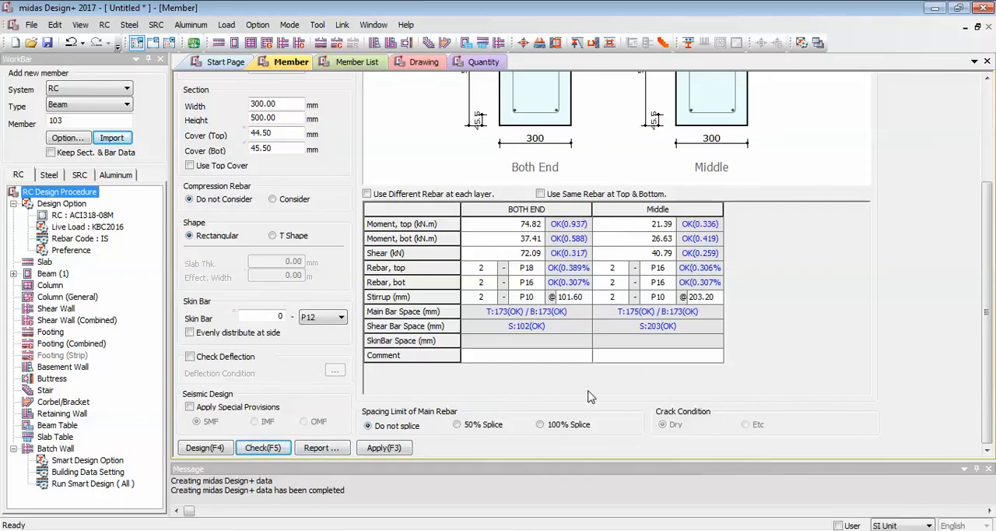
Generate the detailed report for beam 103 in Word and examine its reinforcement ratio and moment capacity calculations.
left_click(308, 451)
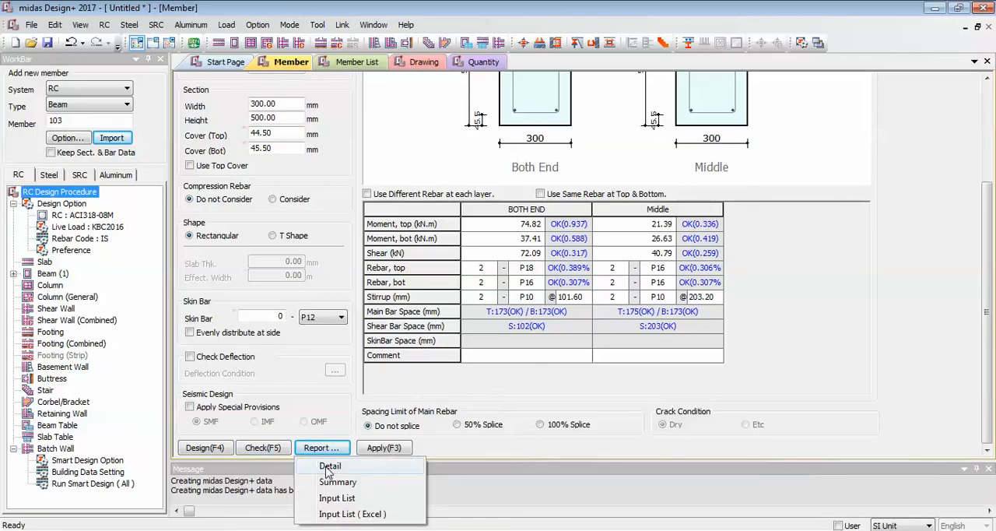
left_click(330, 467)
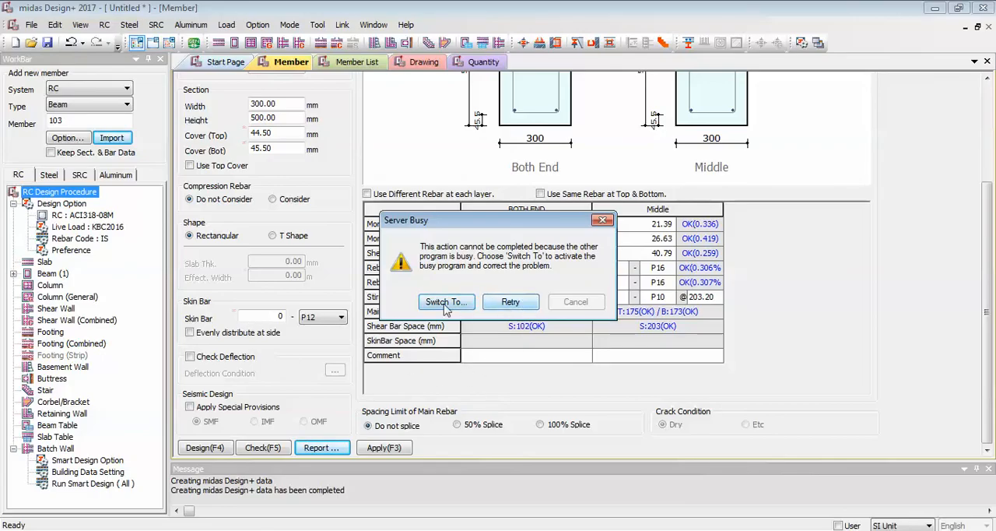
left_click(511, 304)
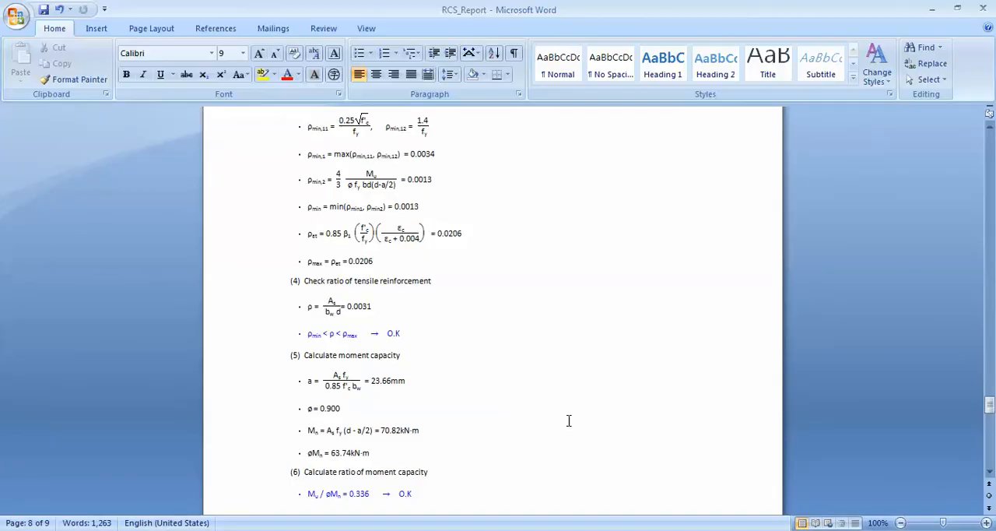
scroll(607, 415, "down", 10)
scroll(607, 407, "up", 20)
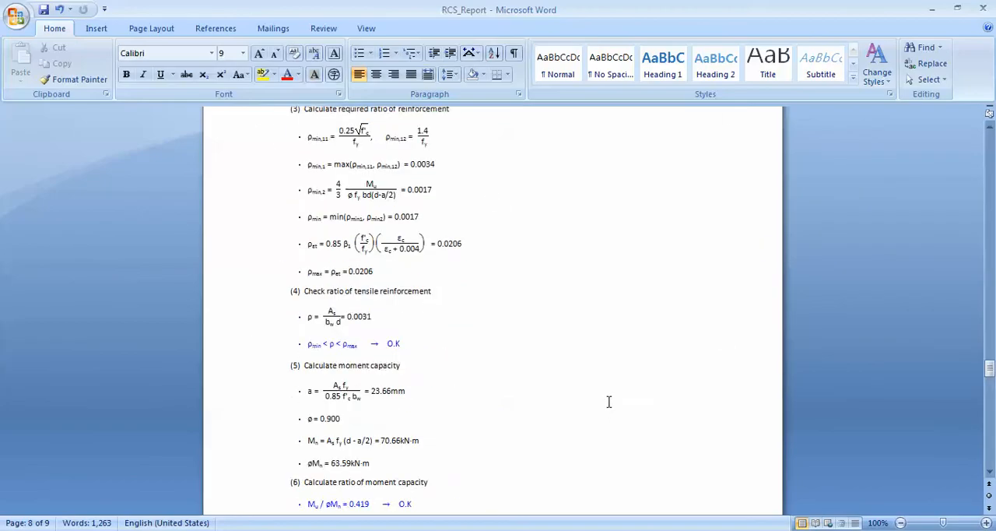
Return to the start of the beam 103 report and review its general information, material properties and section data.
scroll(609, 397, "up", 20)
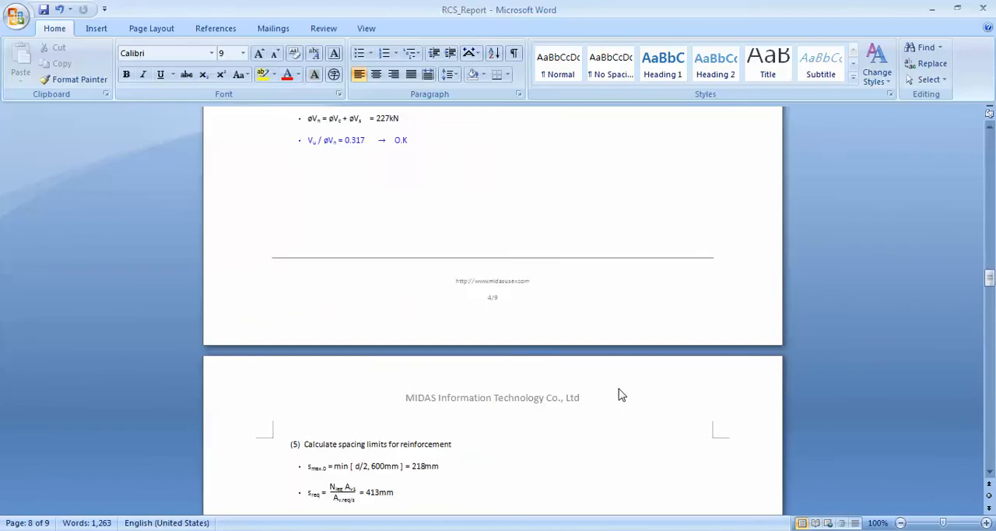
scroll(622, 390, "up", 20)
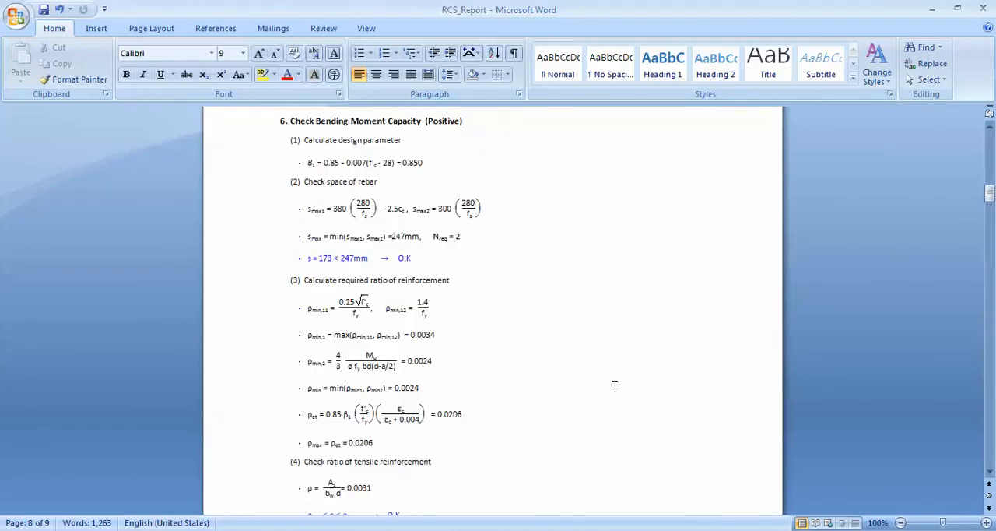
scroll(607, 377, "up", 12)
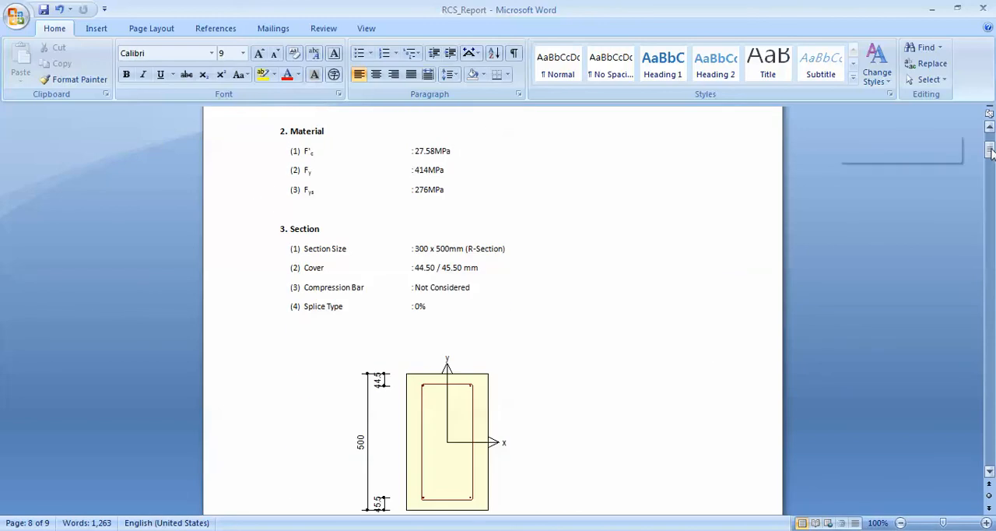
scroll(972, 163, "up", 4)
scroll(578, 280, "down", 3)
scroll(580, 283, "up", 3)
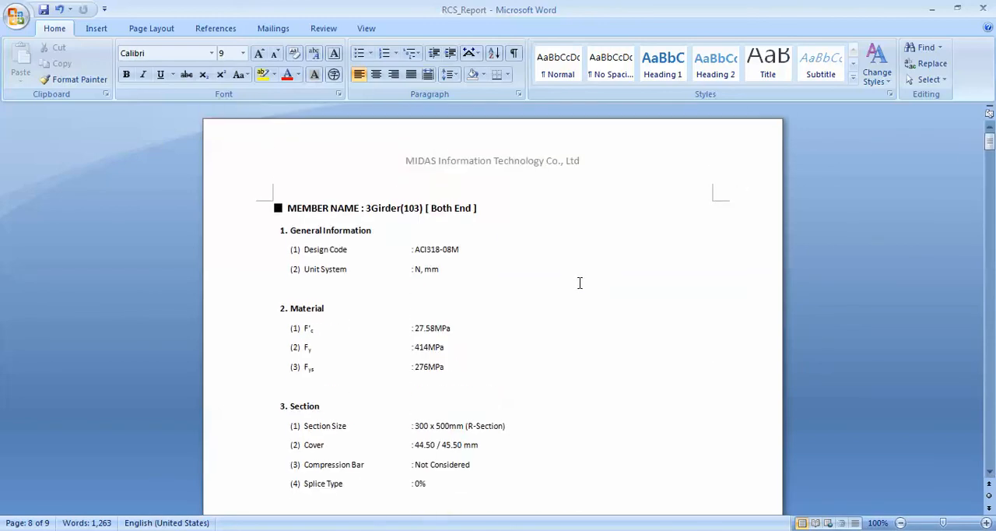
scroll(474, 260, "down", 10)
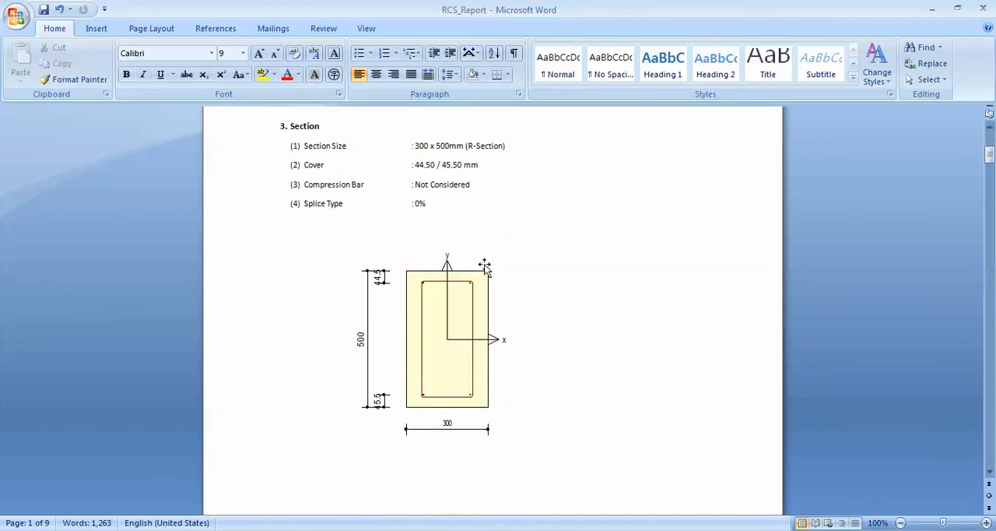
Review the report's design forces, reinforcement, bending, shear and spacing checks through the last page, and close the report.
scroll(583, 300, "down", 10)
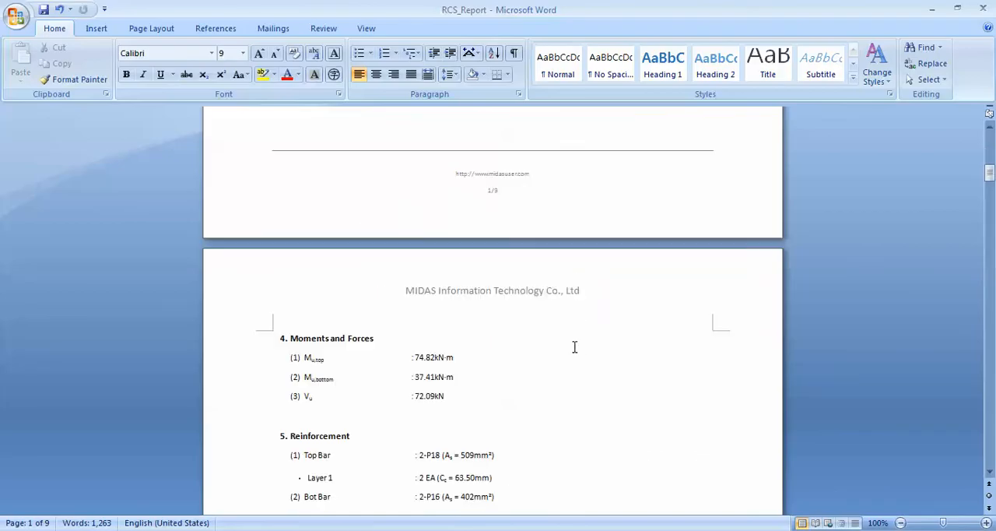
scroll(576, 346, "down", 12)
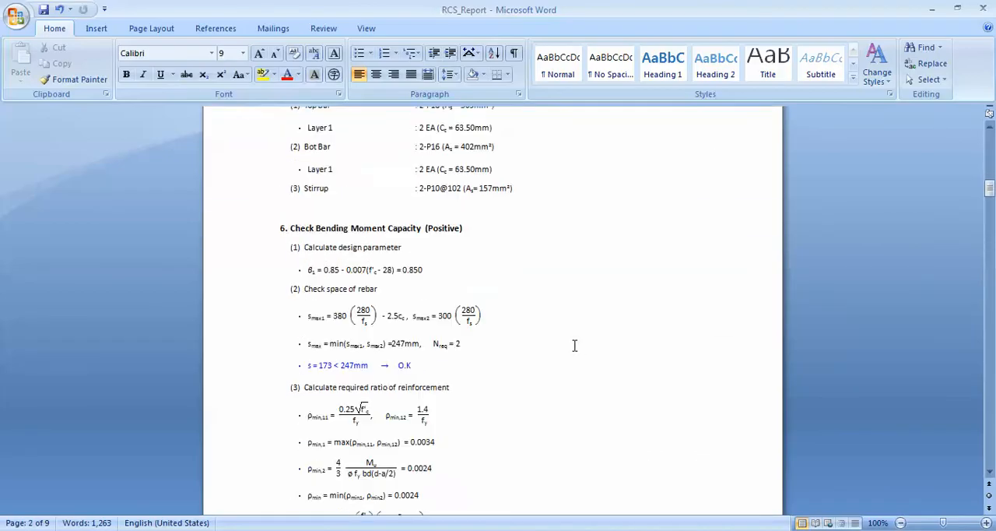
scroll(574, 346, "down", 9)
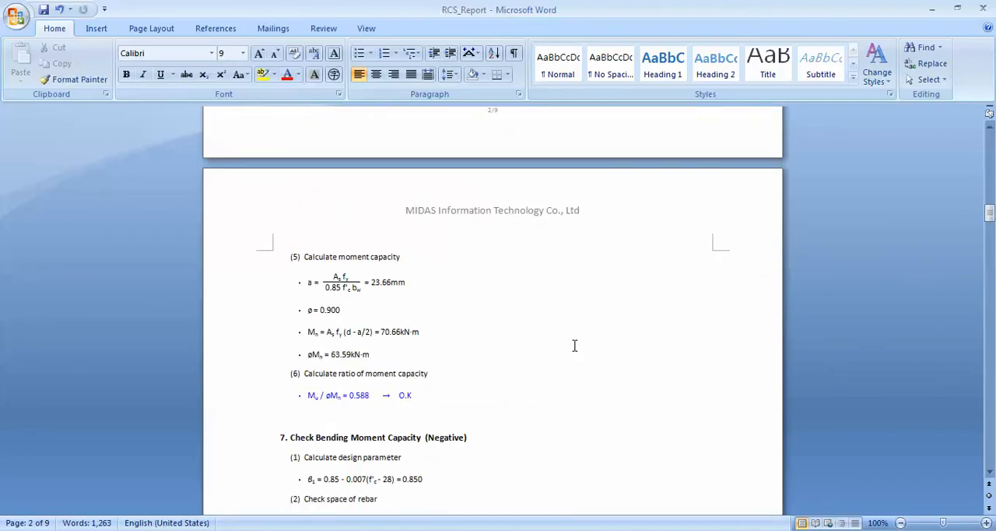
scroll(573, 345, "down", 12)
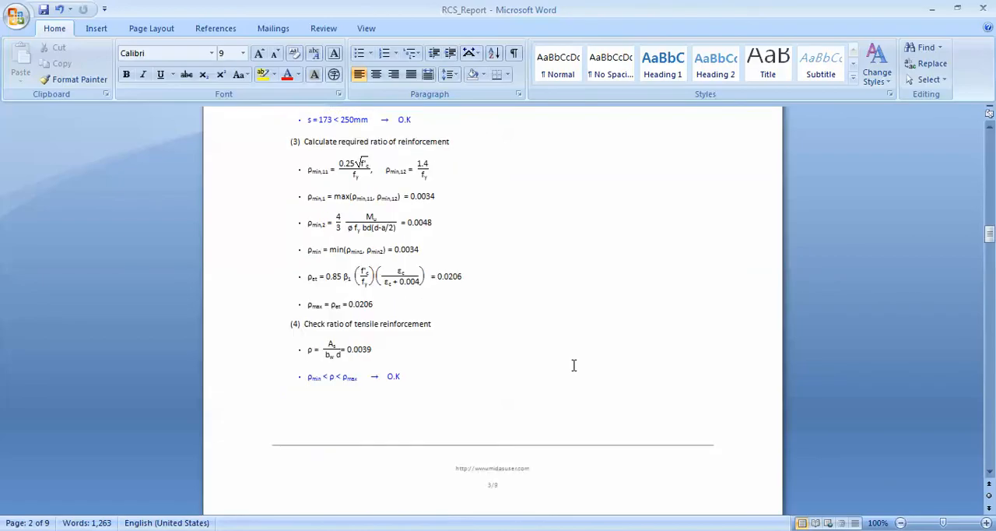
scroll(572, 364, "down", 15)
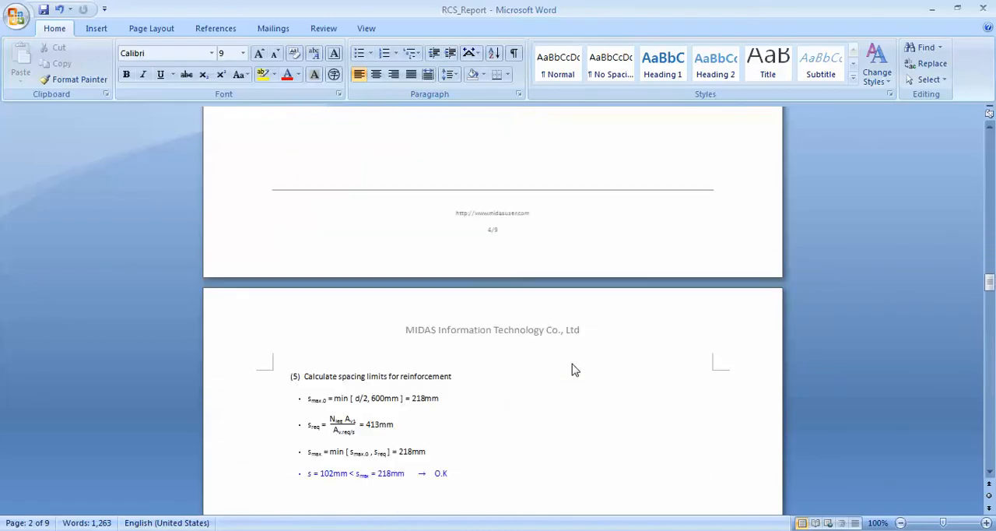
scroll(573, 364, "down", 15)
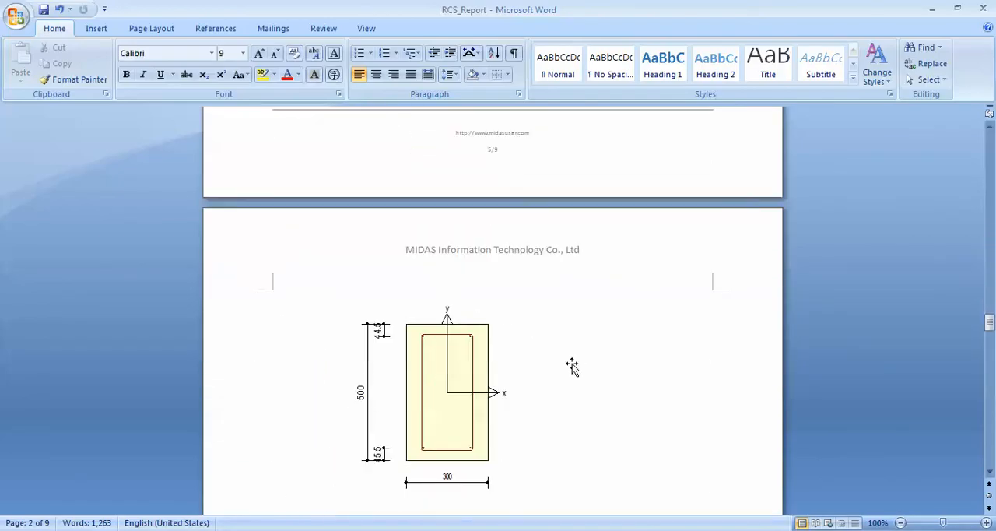
scroll(573, 364, "down", 5)
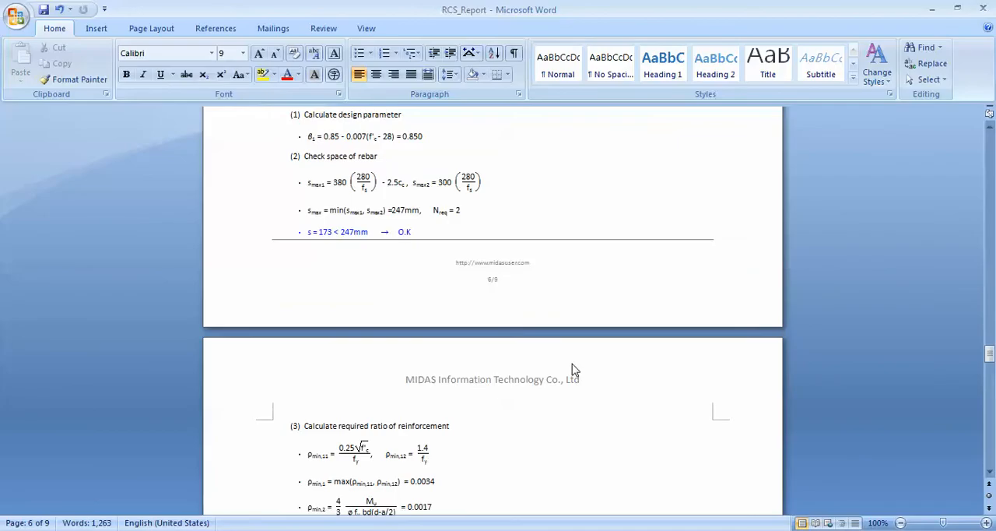
scroll(573, 369, "down", 20)
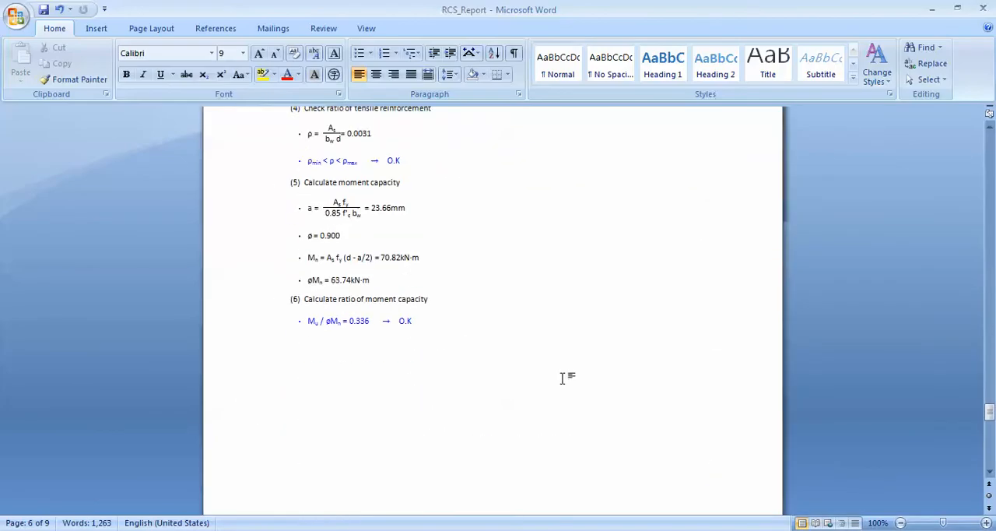
scroll(562, 378, "down", 20)
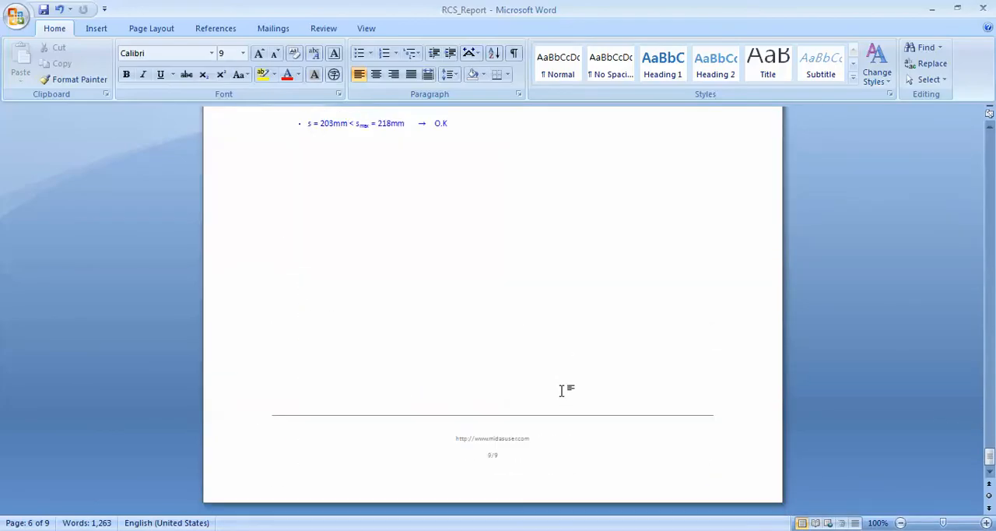
left_click(983, 10)
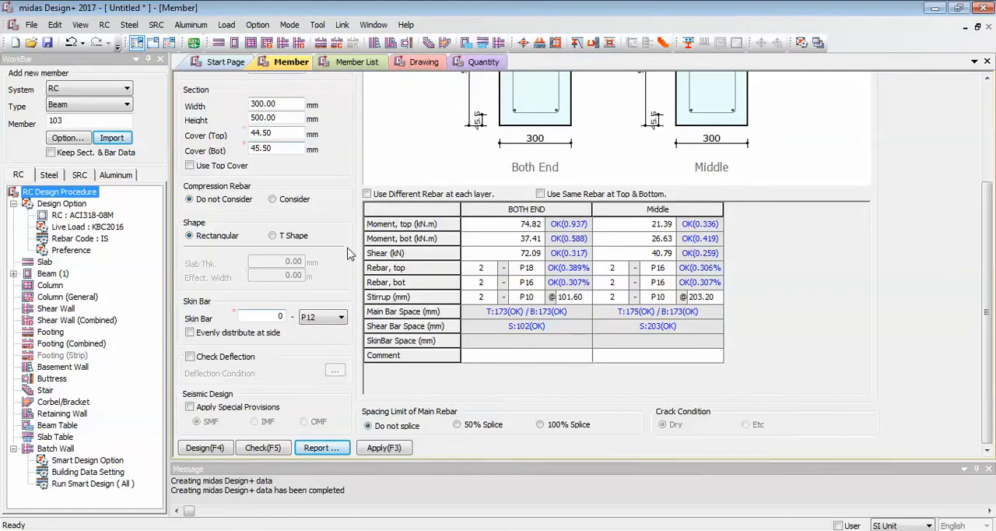
View the member list in midas Design+, and create the RC beam drawing to examine its beam and girder list.
left_click(358, 63)
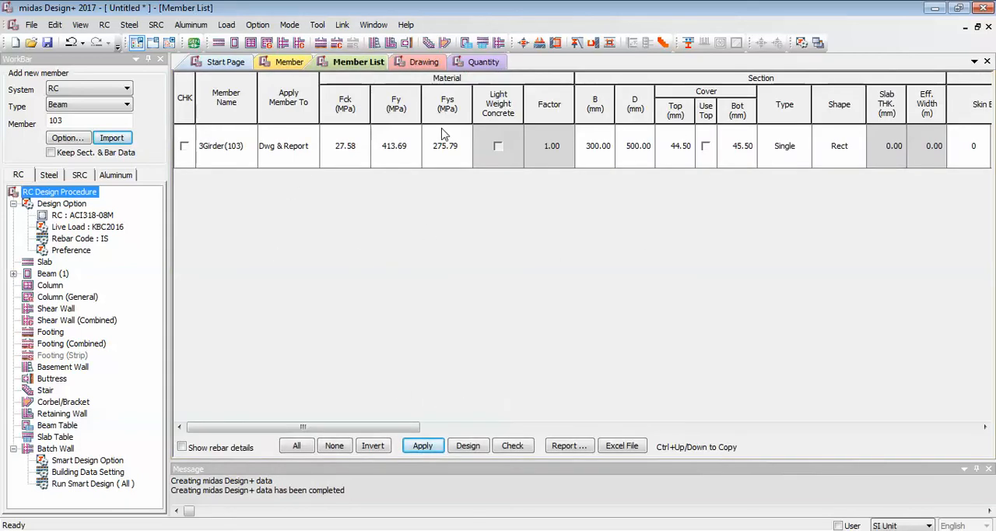
left_click(420, 62)
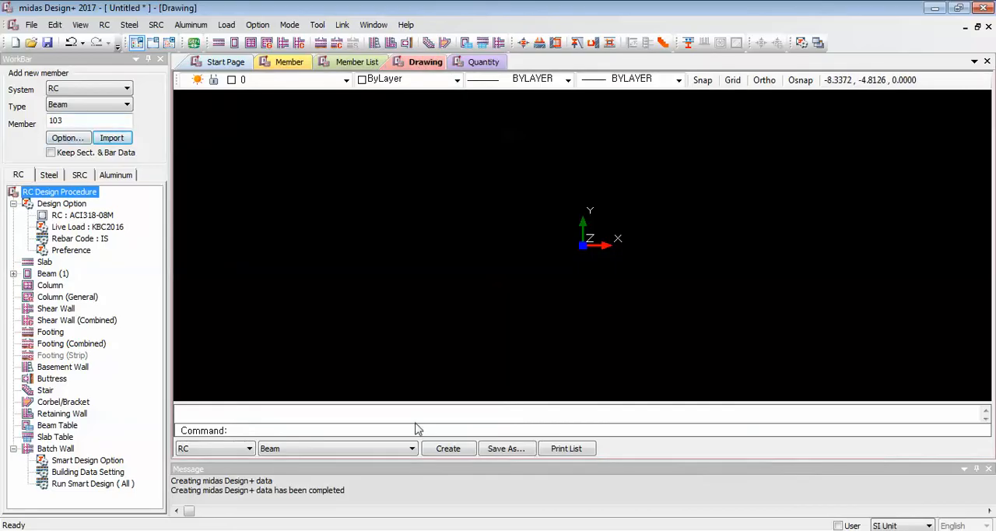
left_click(449, 457)
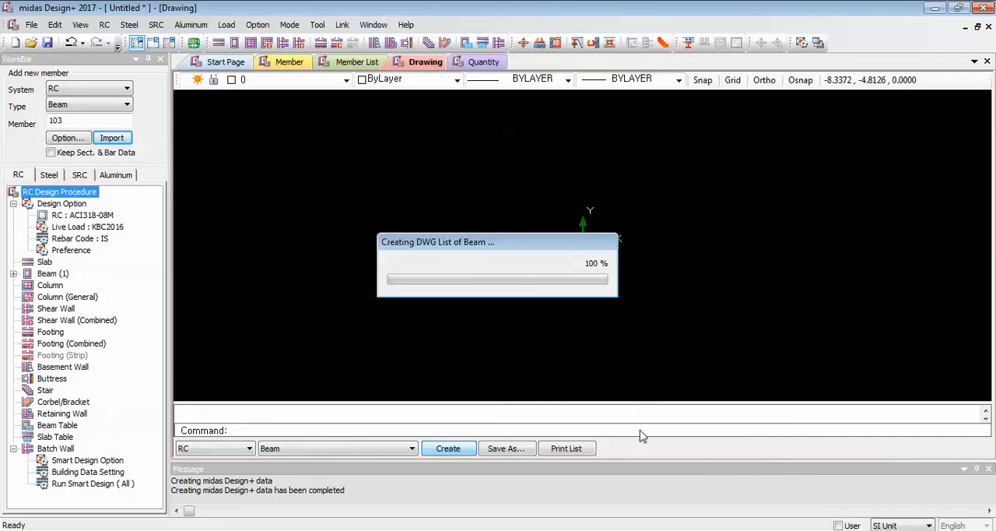
scroll(589, 174, "up", 1)
scroll(589, 174, "up", 3)
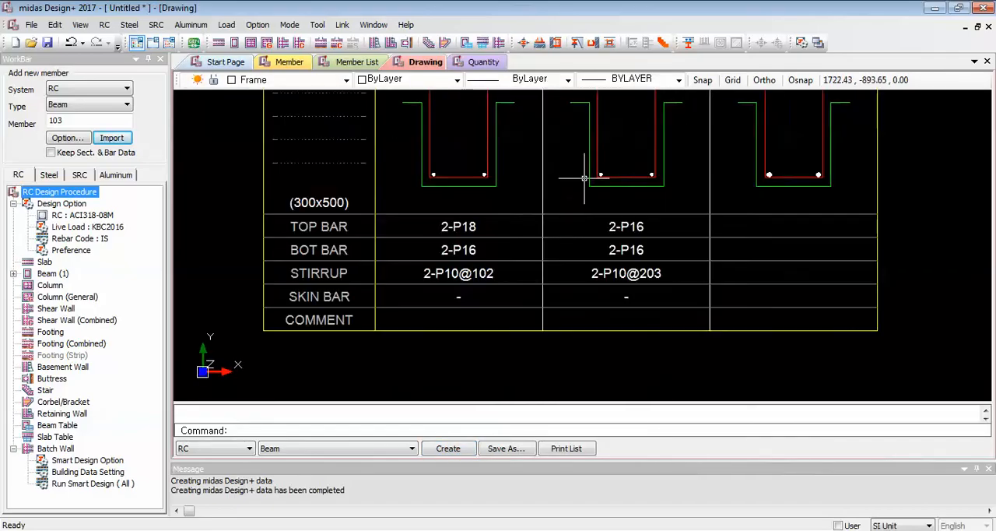
scroll(564, 209, "down", 2)
mouse_move(567, 211)
middle_mouse_down()
mouse_move(541, 248)
mouse_move(529, 308)
middle_mouse_up()
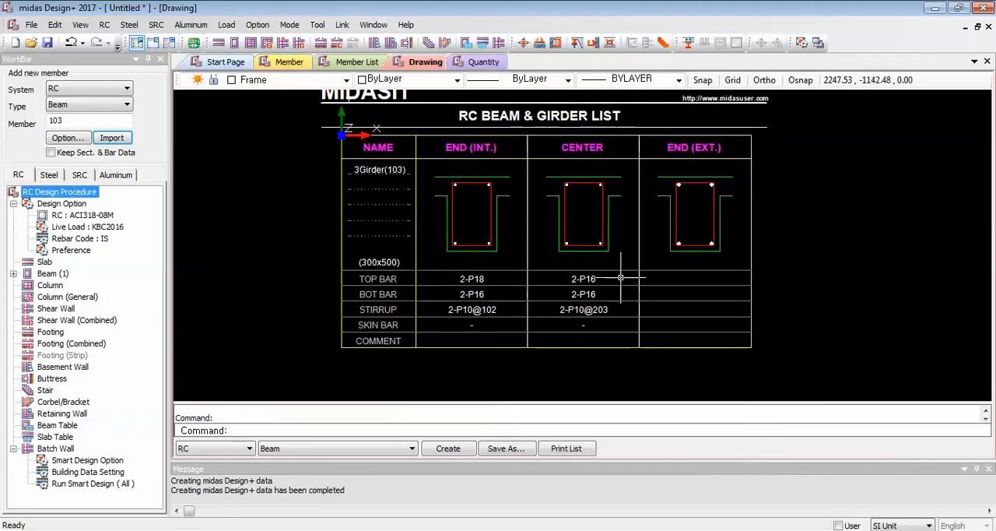
scroll(623, 281, "down", 2)
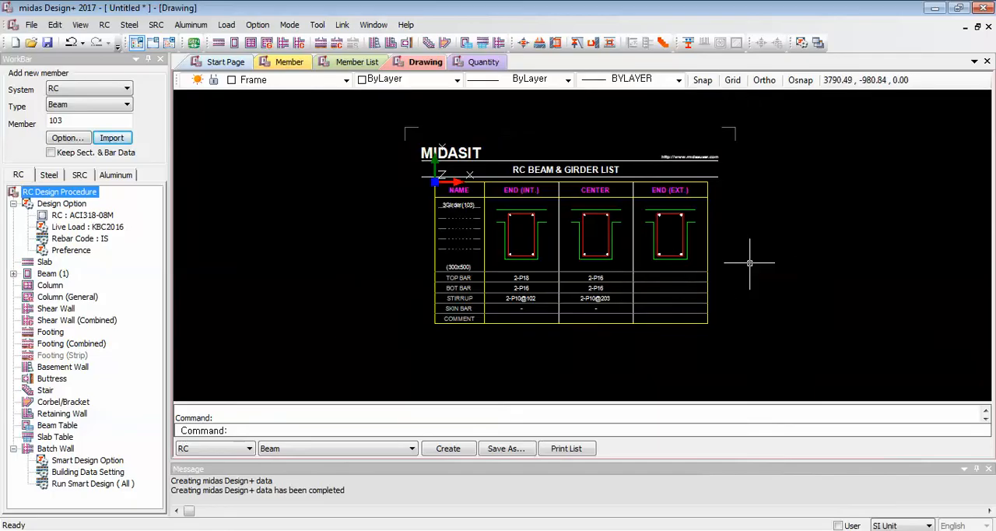
scroll(756, 274, "up", 1)
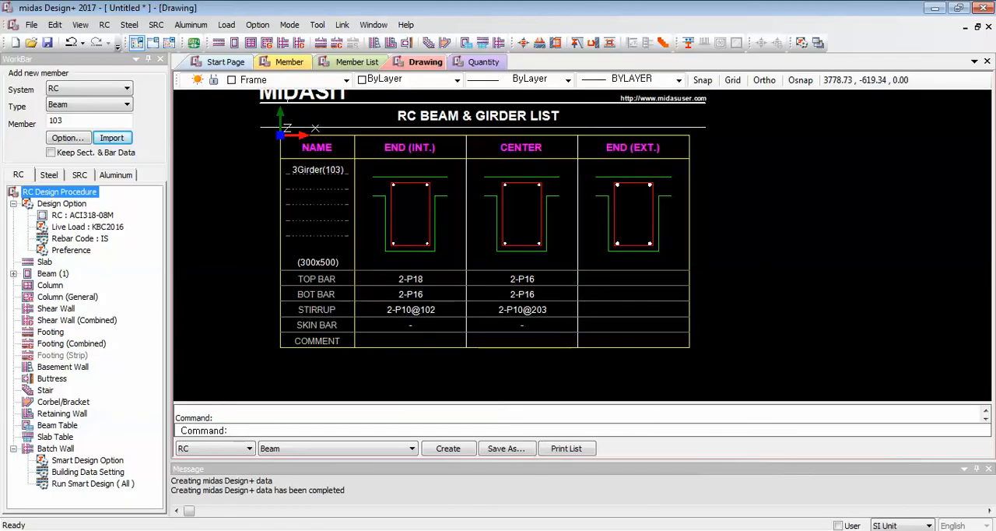
mouse_move(750, 212)
middle_mouse_down()
mouse_move(779, 238)
mouse_move(790, 232)
middle_mouse_up()
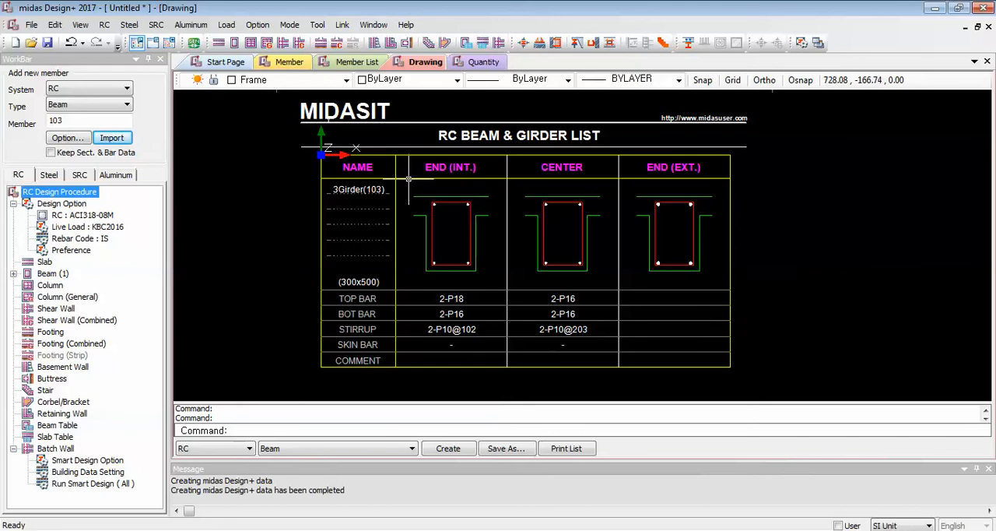
Create the RC beam quantity table and examine its section and material quantities.
left_click(482, 64)
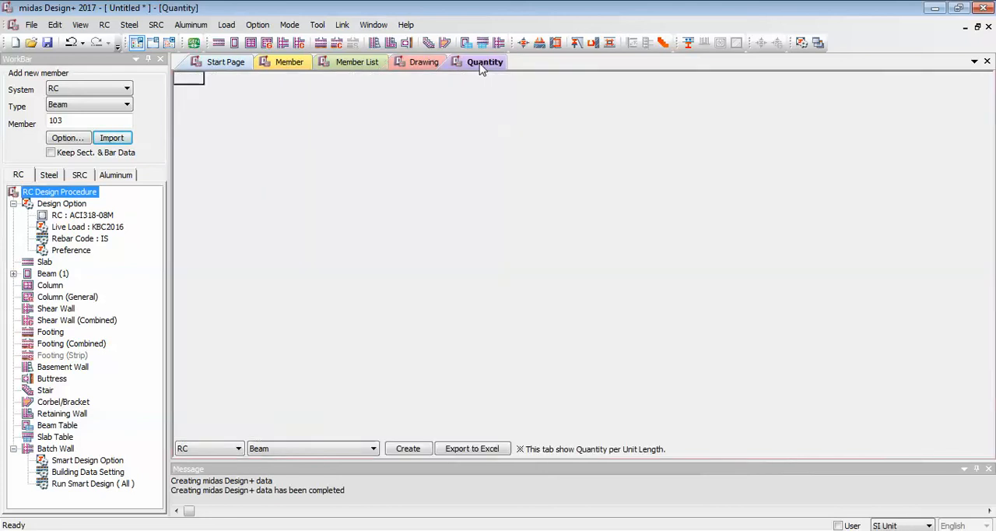
left_click(408, 449)
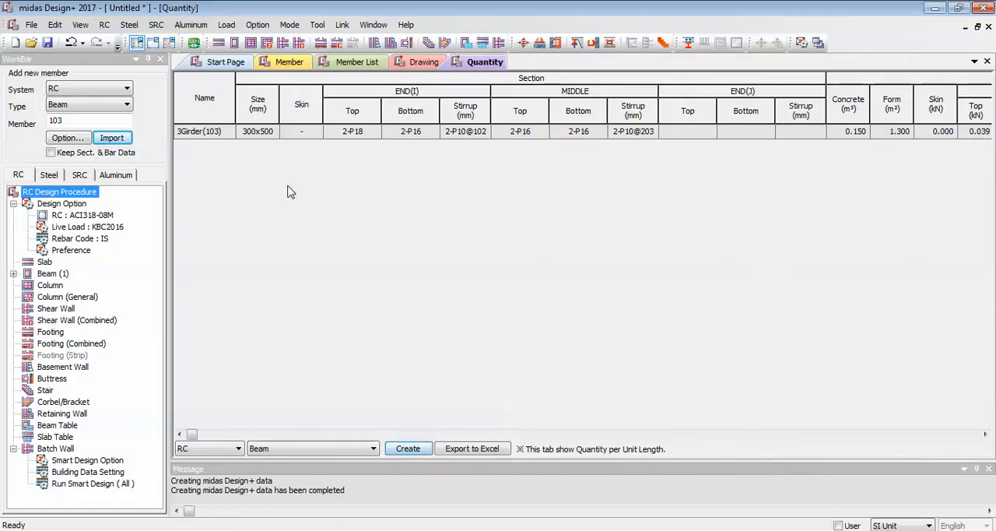
mouse_move(192, 436)
left_mouse_down()
mouse_move(366, 437)
mouse_move(184, 441)
left_mouse_up()
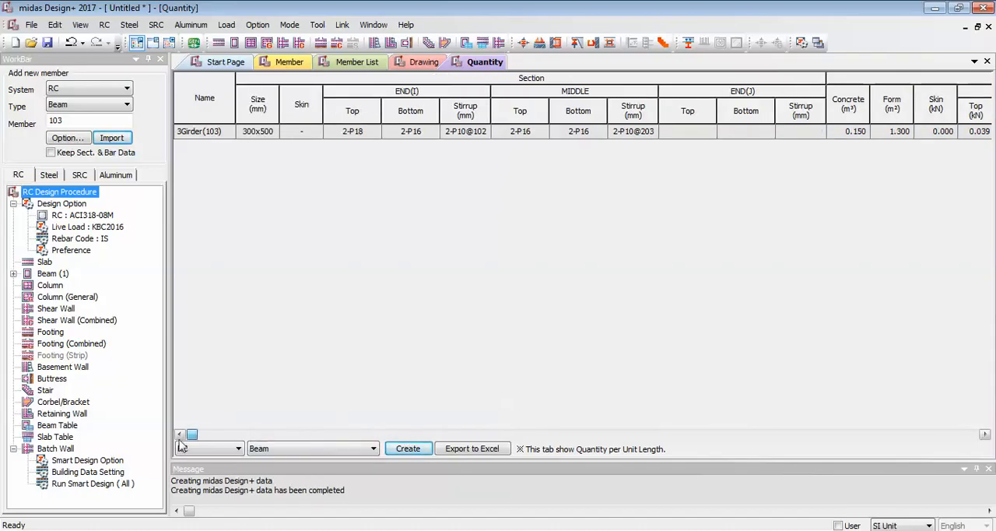
Set the new member type to Column, then switch to midas Gen, clear the beam selection and select column element 139.
left_click(117, 106)
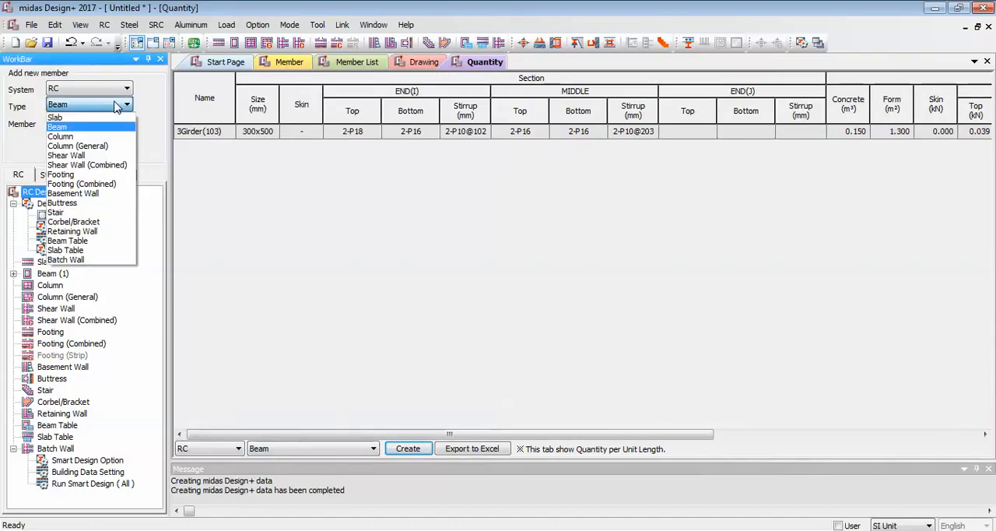
left_click(74, 138)
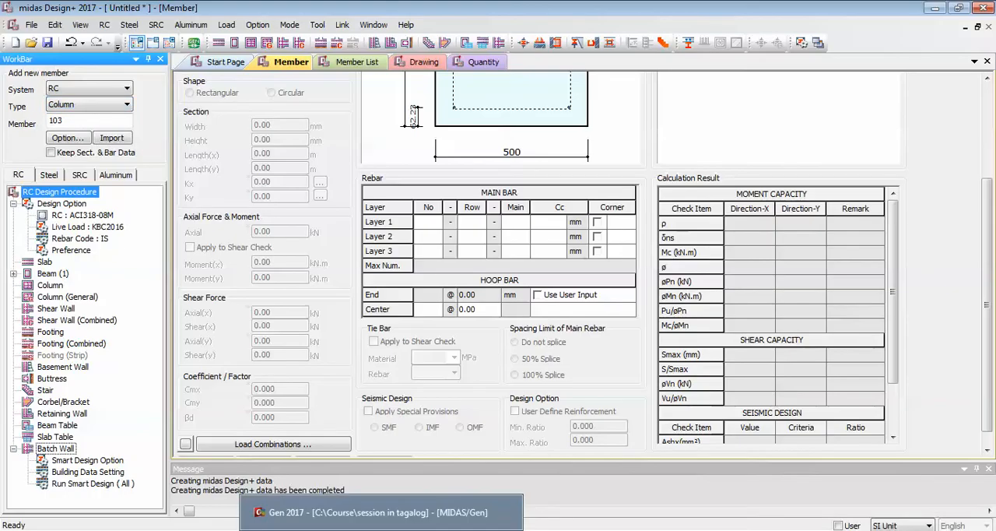
left_click(382, 530)
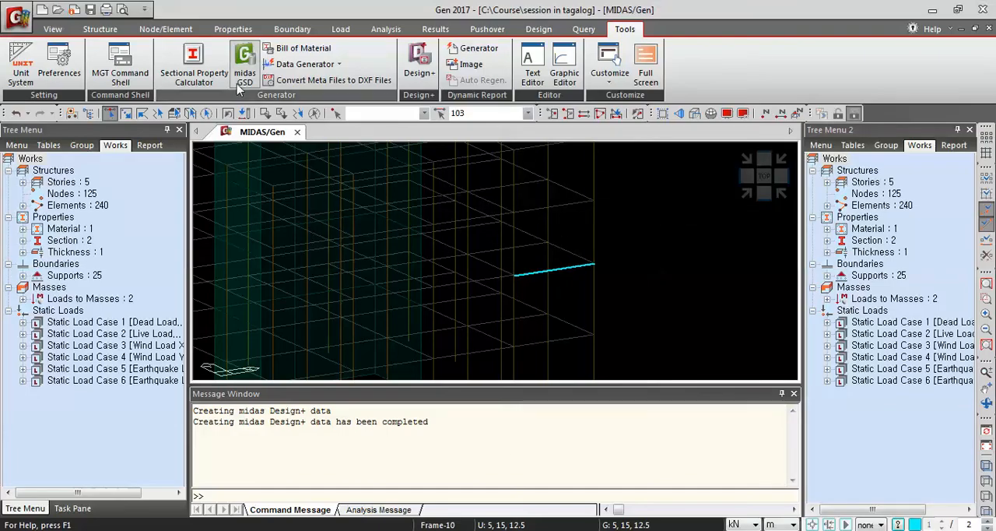
left_click(313, 115)
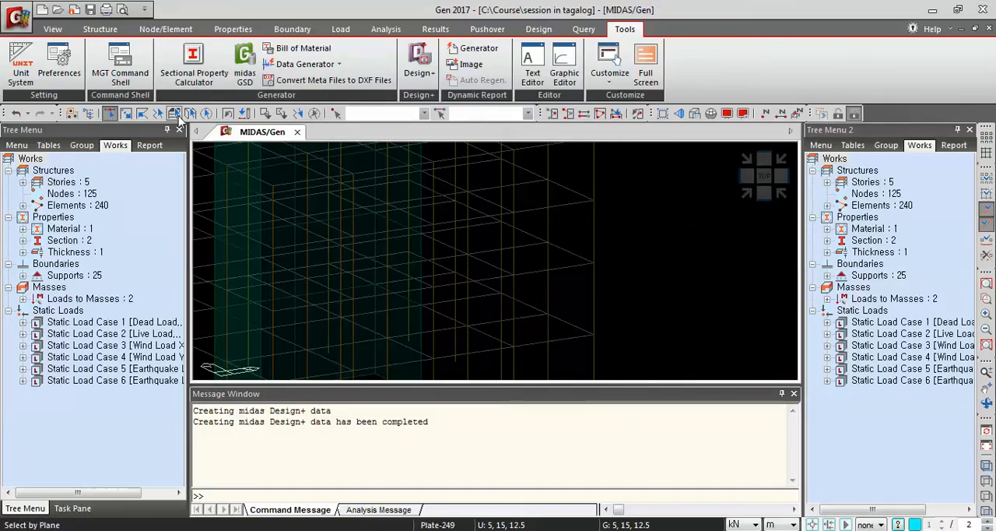
left_click(549, 225)
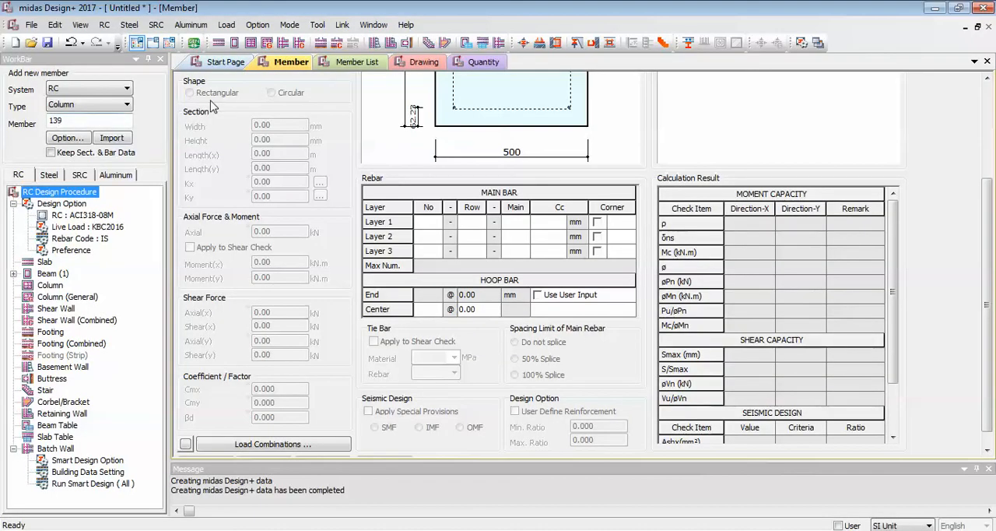
Import column member 139 from the linked model into midas Design+ and run its design check.
left_click(111, 139)
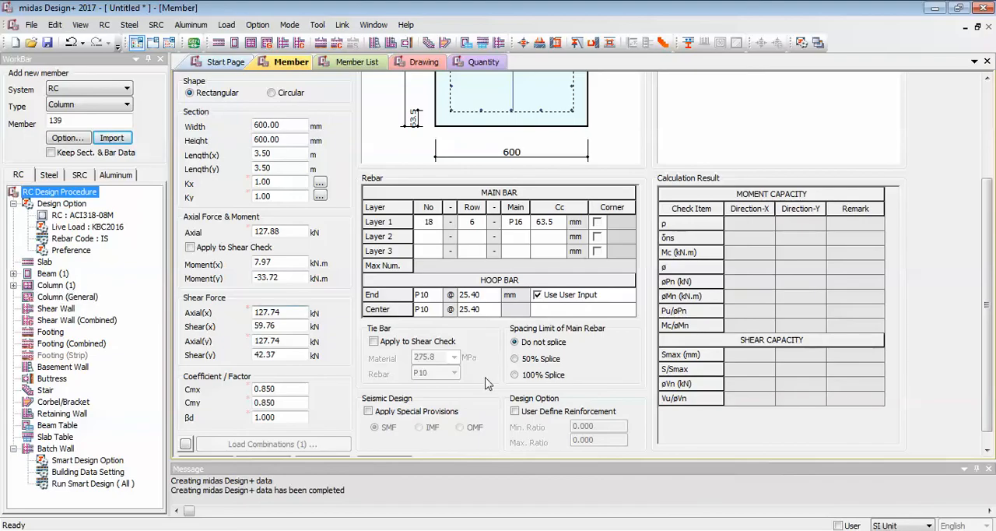
scroll(268, 374, "down", 1)
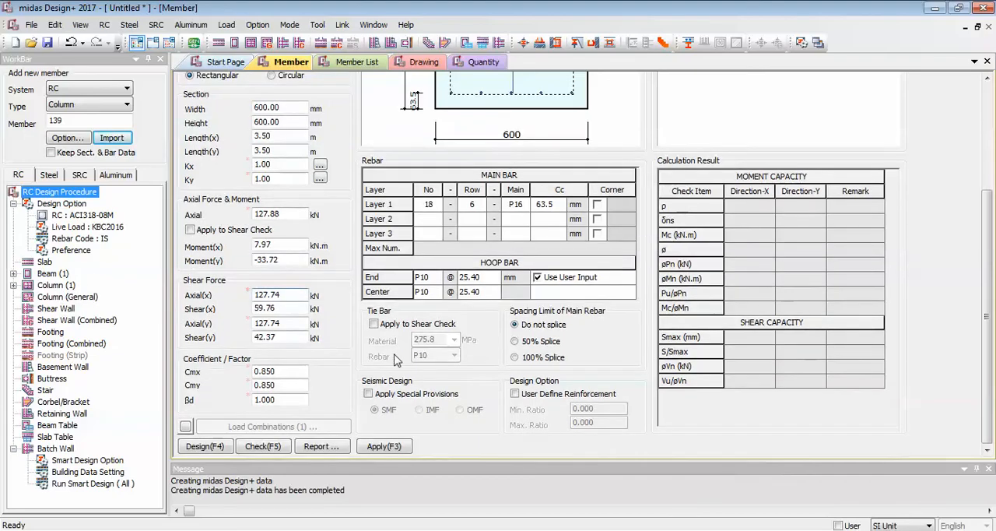
left_click(260, 448)
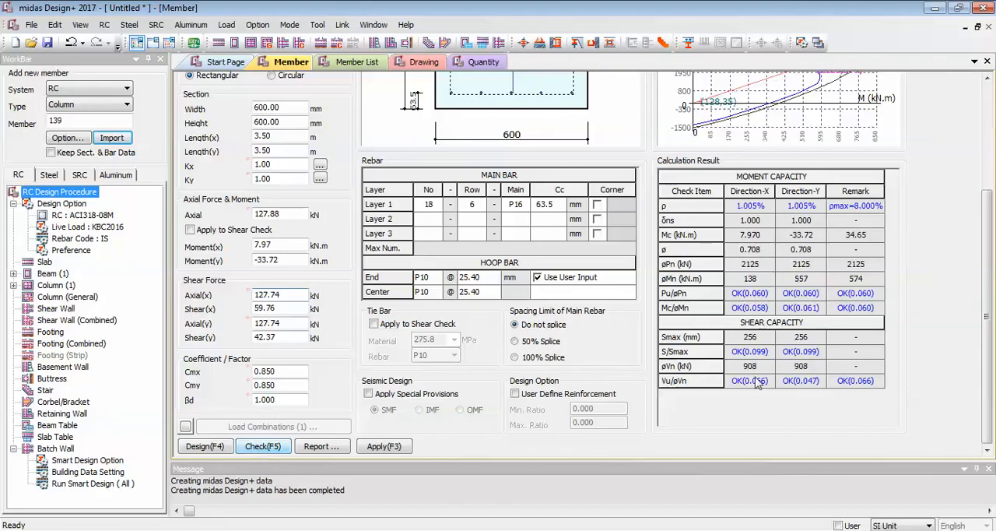
Examine column 139's PM interaction curve and its moment and shear capacity results, and generate the detailed report.
scroll(893, 341, "up", 5)
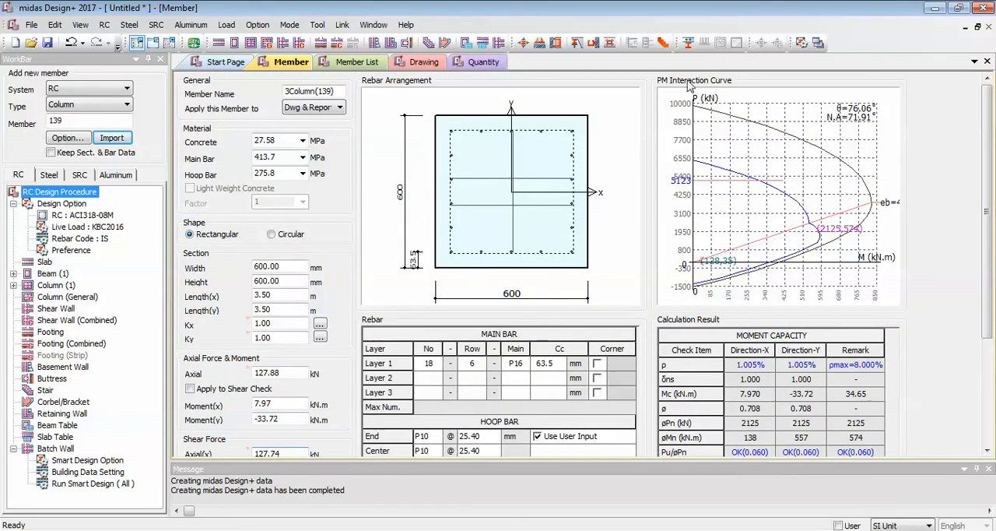
scroll(806, 354, "down", 5)
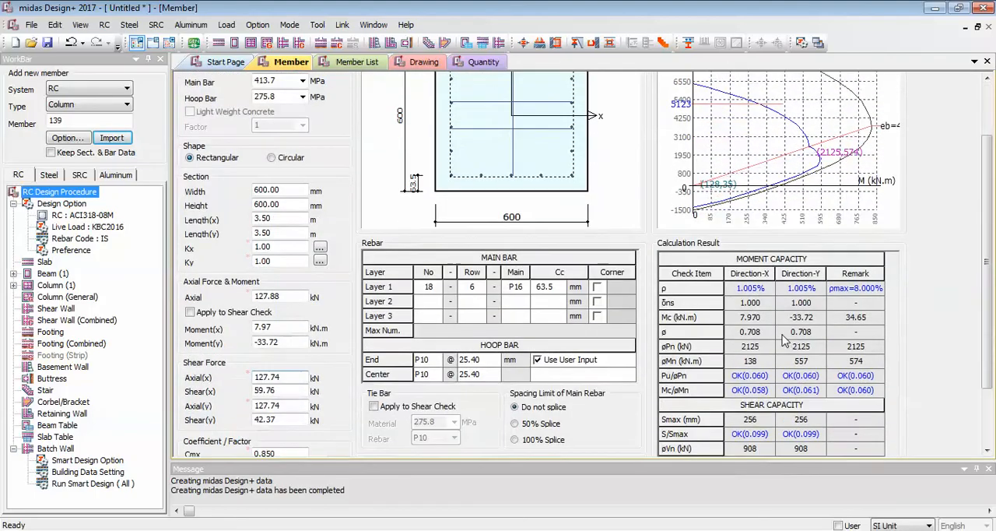
scroll(798, 342, "down", 2)
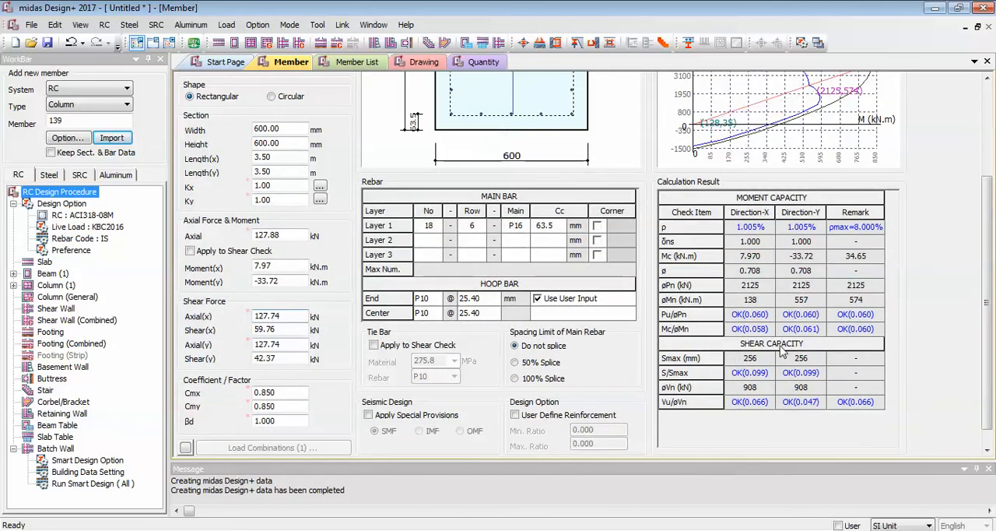
scroll(717, 399, "down", 1)
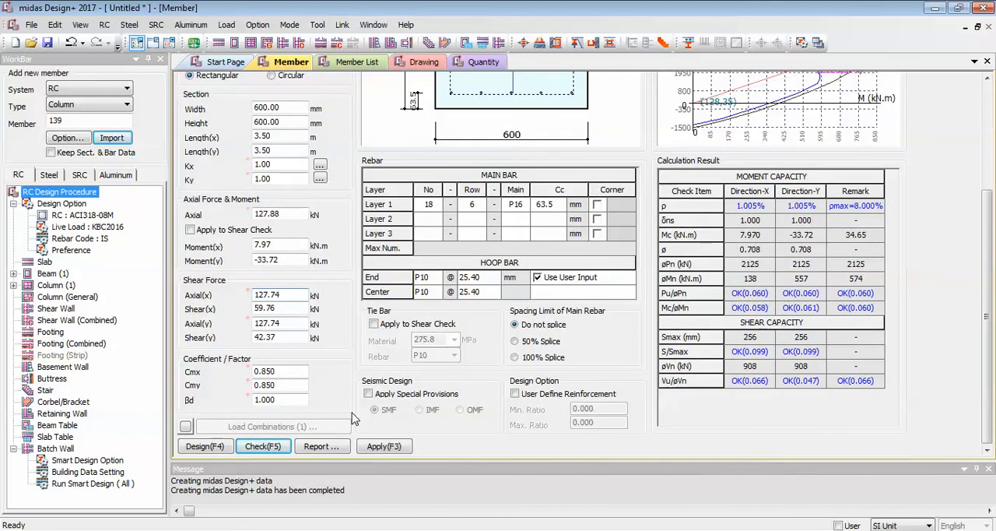
left_click(321, 448)
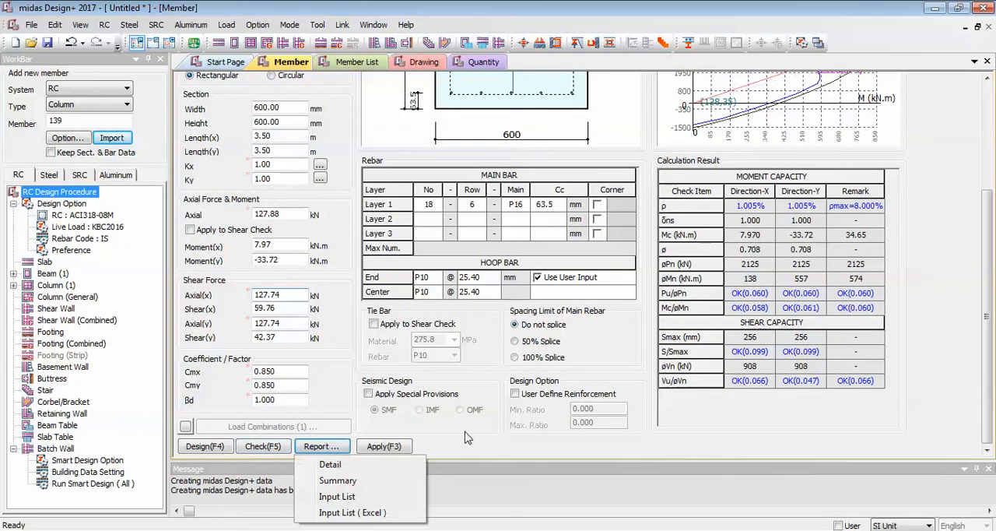
left_click(333, 466)
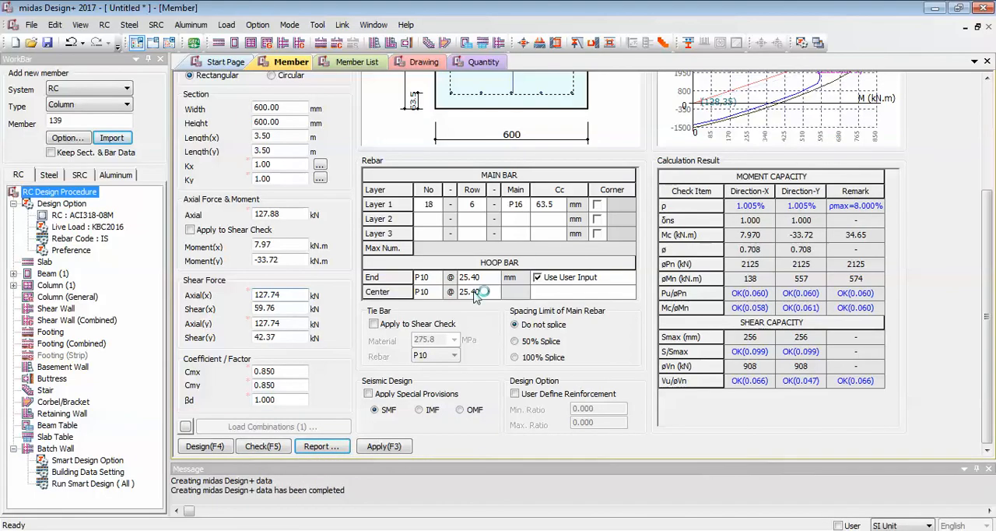
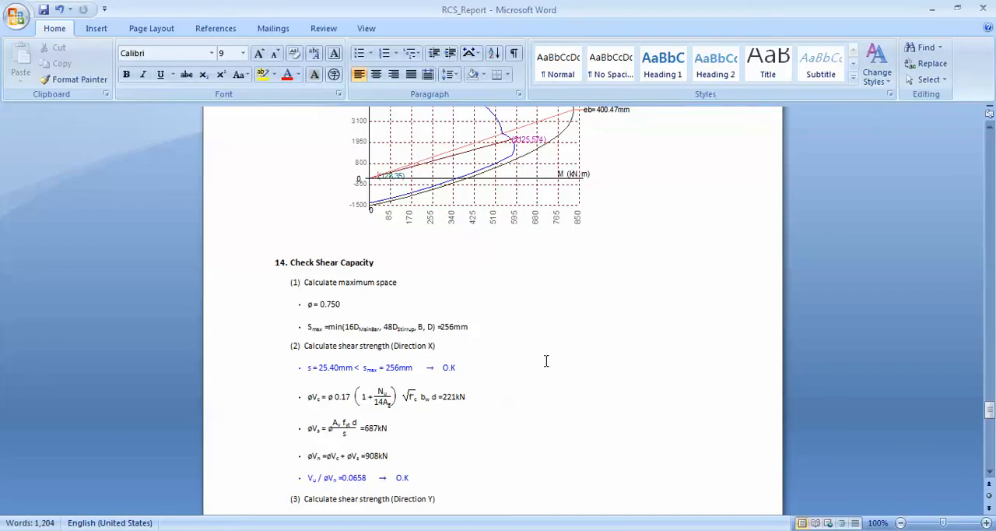
Read column 139's detailed report from the general information through the design parameter check, and close the report.
left_click_drag(991, 418, 987, 137)
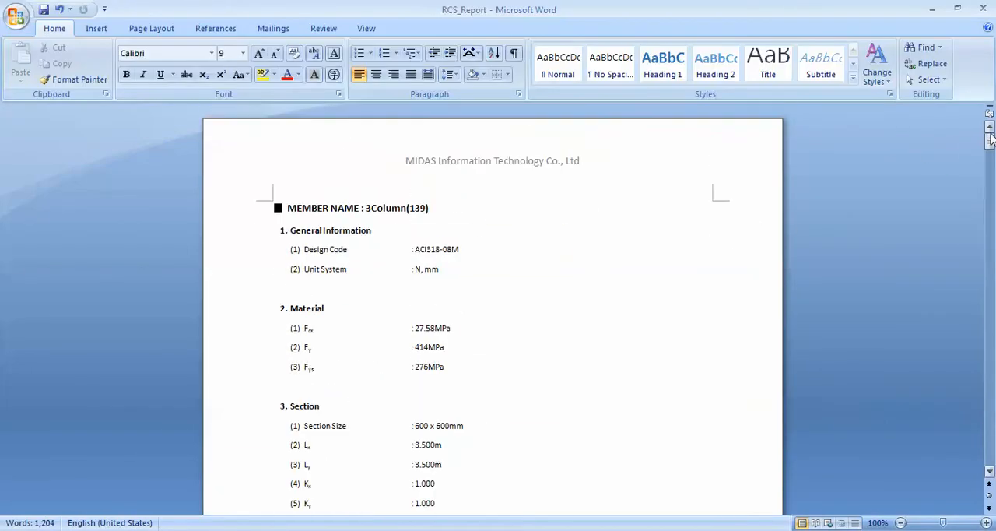
scroll(567, 300, "down", 11)
scroll(599, 312, "down", 15)
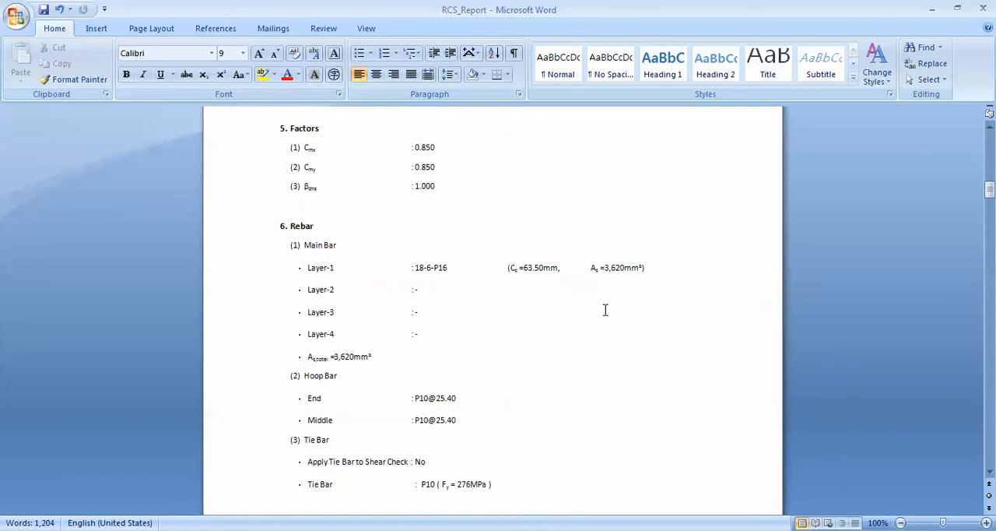
scroll(603, 293, "down", 8)
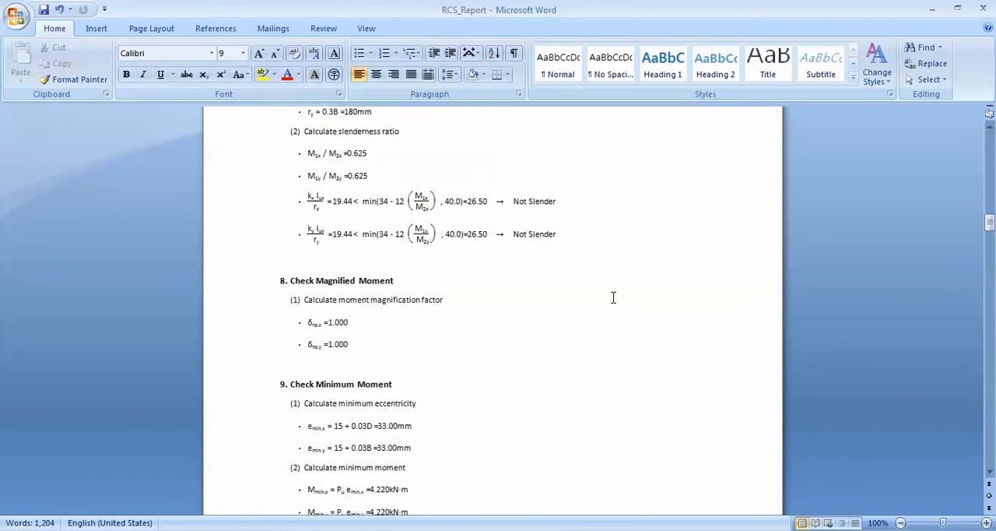
scroll(644, 389, "down", 6)
scroll(550, 361, "down", 6)
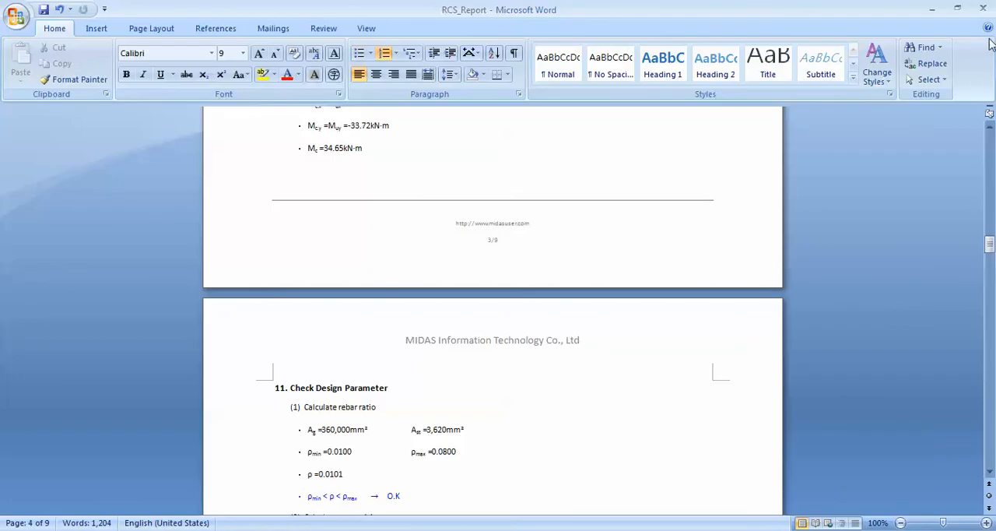
left_click(982, 9)
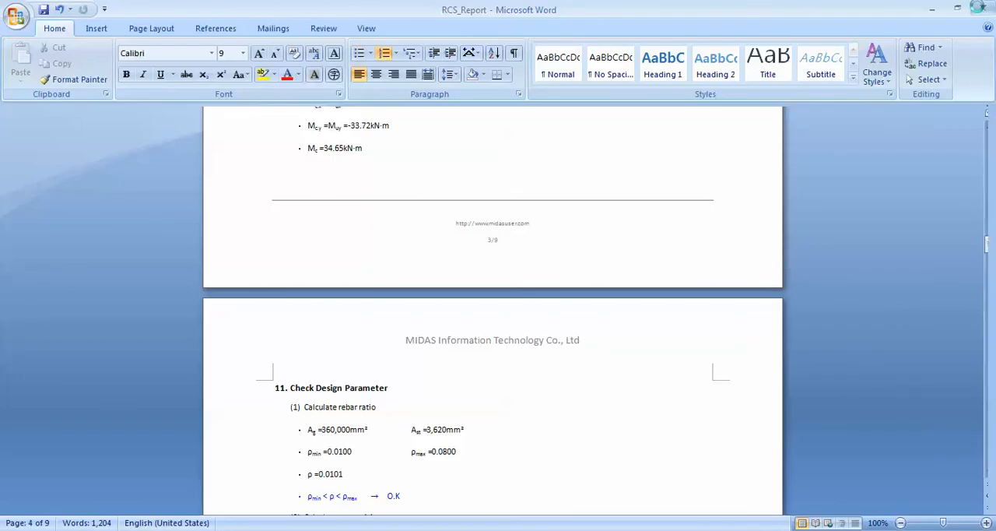
Create the RC column list drawing and the RC column quantity table for column 139.
scroll(535, 345, "up", 1)
scroll(534, 344, "up", 2)
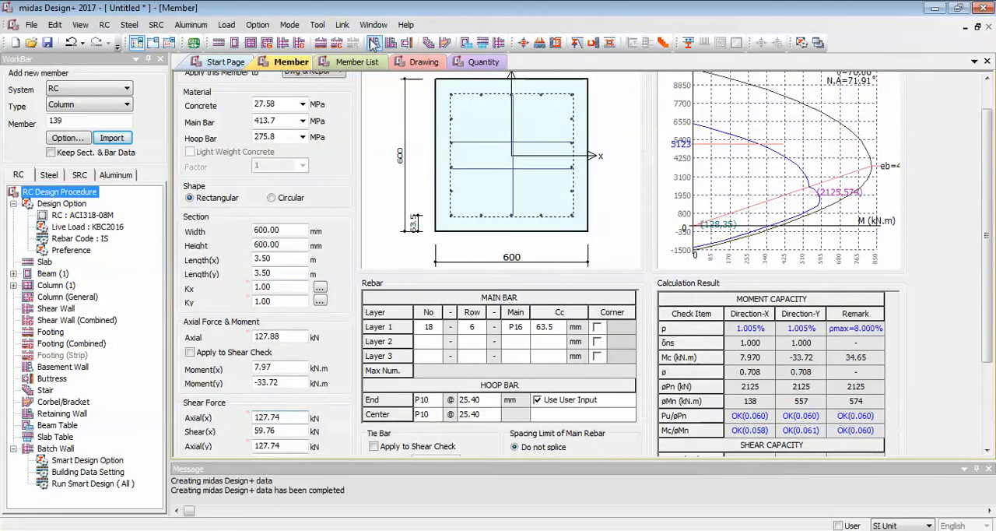
left_click(424, 62)
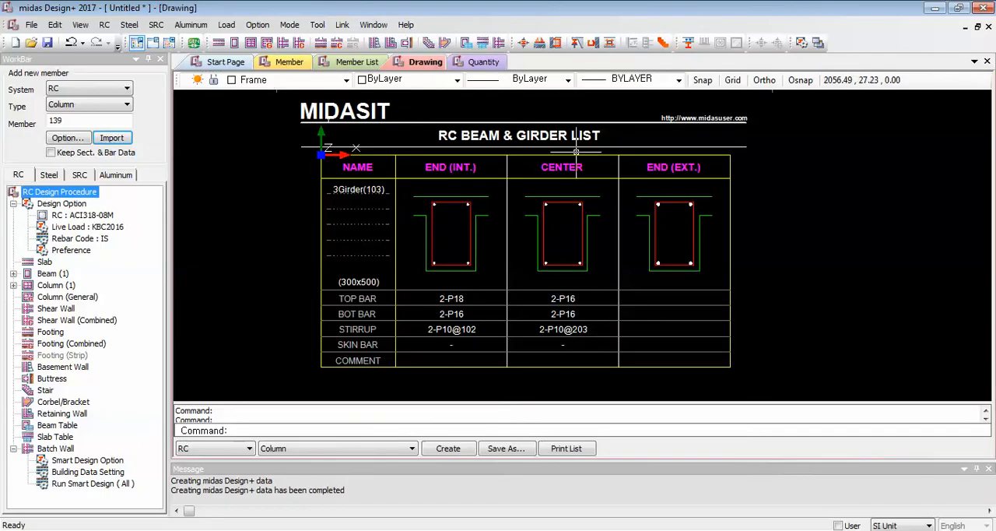
left_click(448, 449)
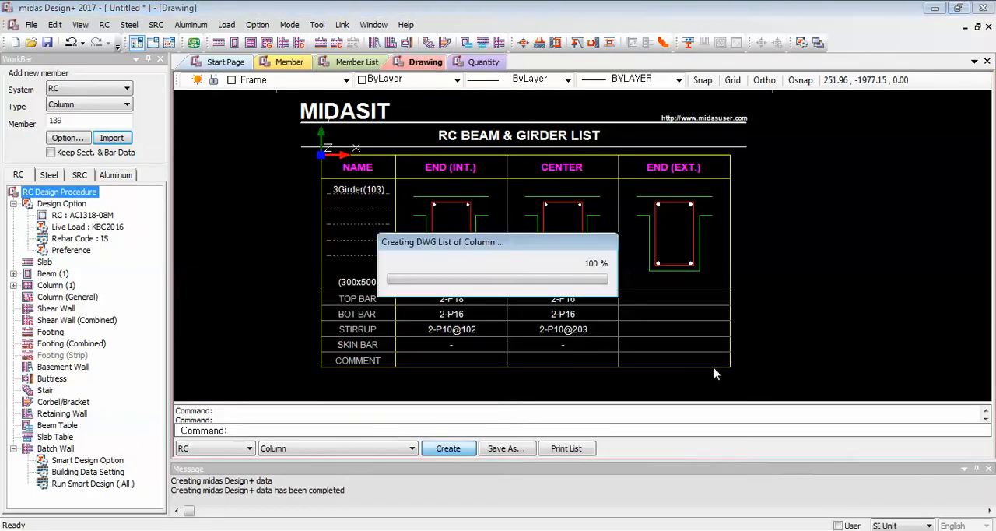
scroll(544, 172, "up", 3)
scroll(544, 171, "down", 4)
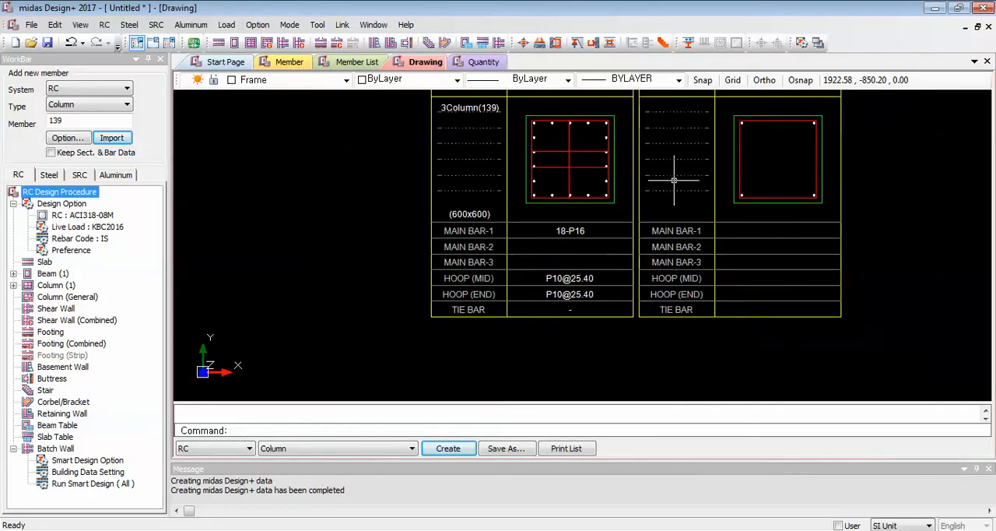
scroll(570, 223, "down", 1)
scroll(570, 224, "up", 1)
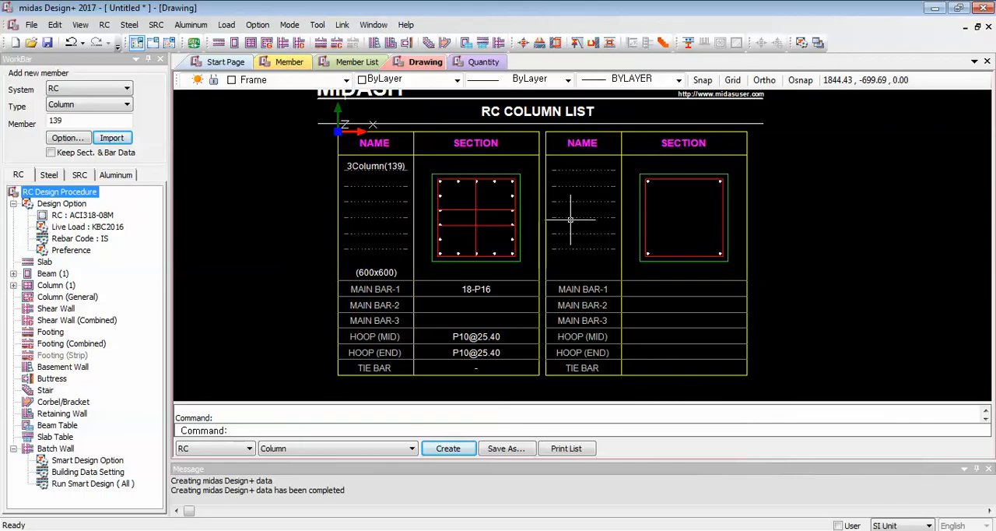
left_click(482, 63)
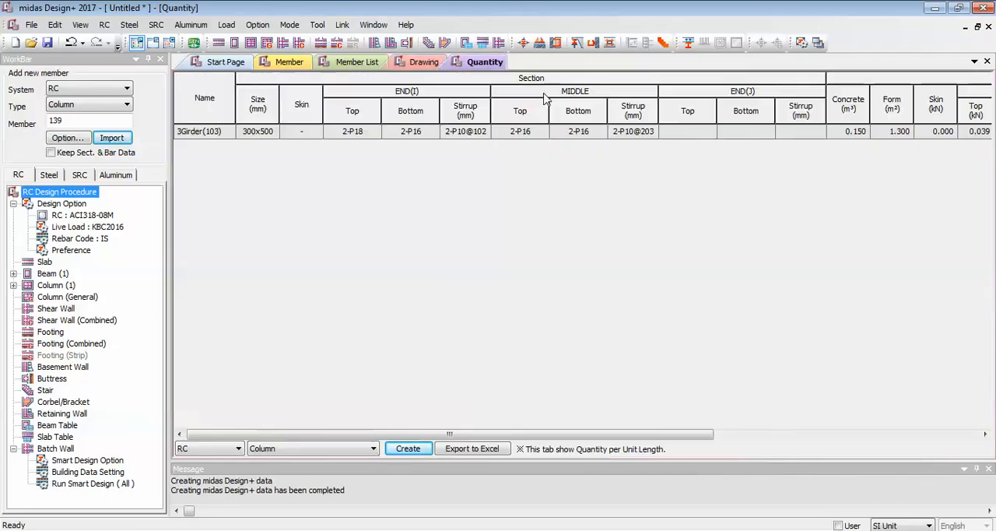
left_click(401, 450)
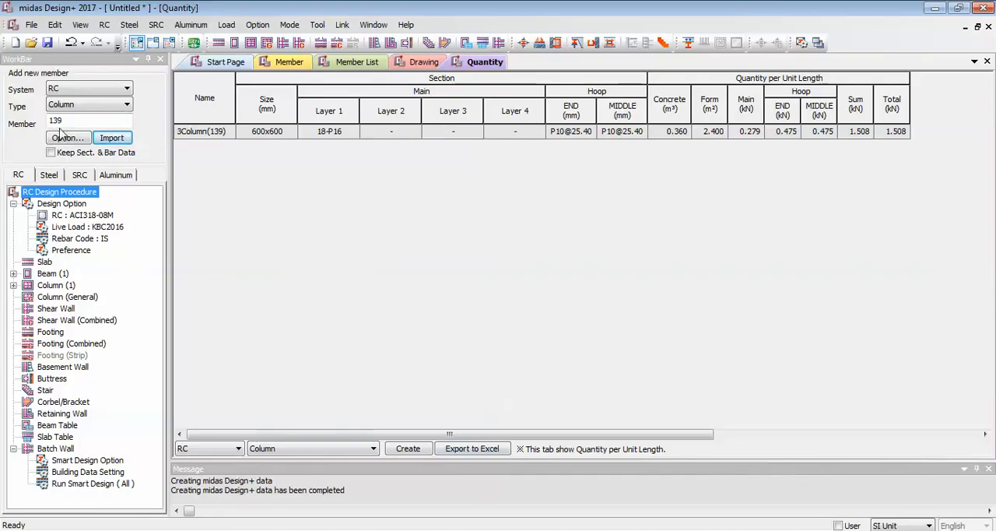
Set the new member type to Shear Wall, then switch to midas Gen and clear the column selection.
left_click(116, 106)
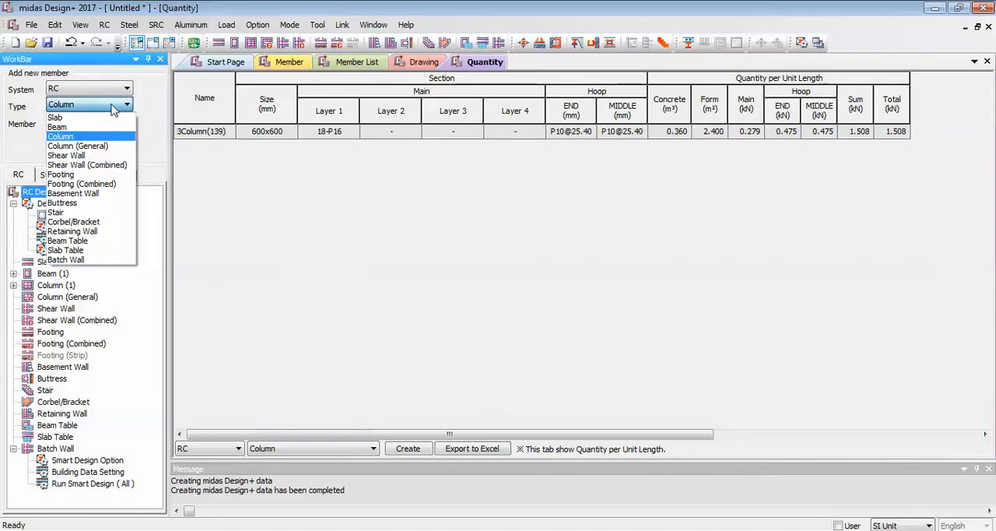
left_click(77, 155)
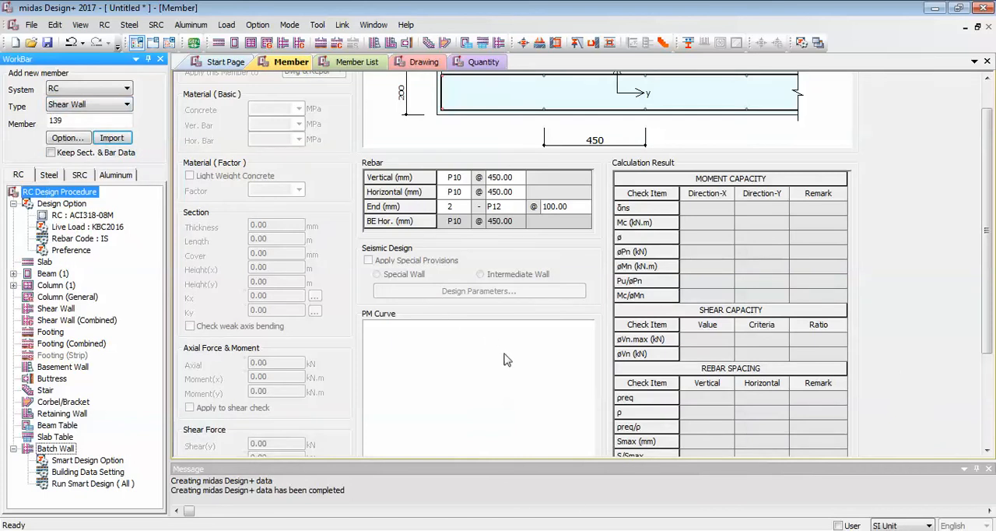
key("alt+Tab")
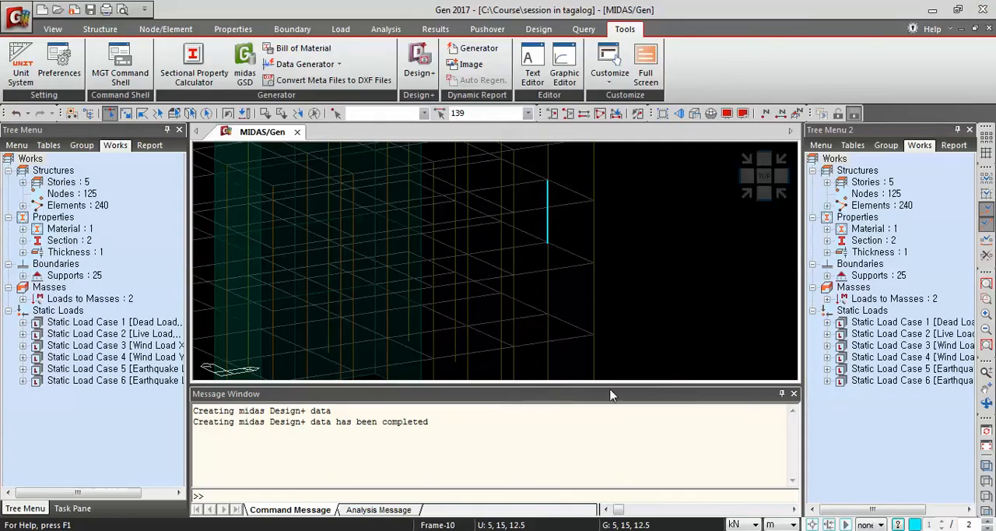
left_click(315, 116)
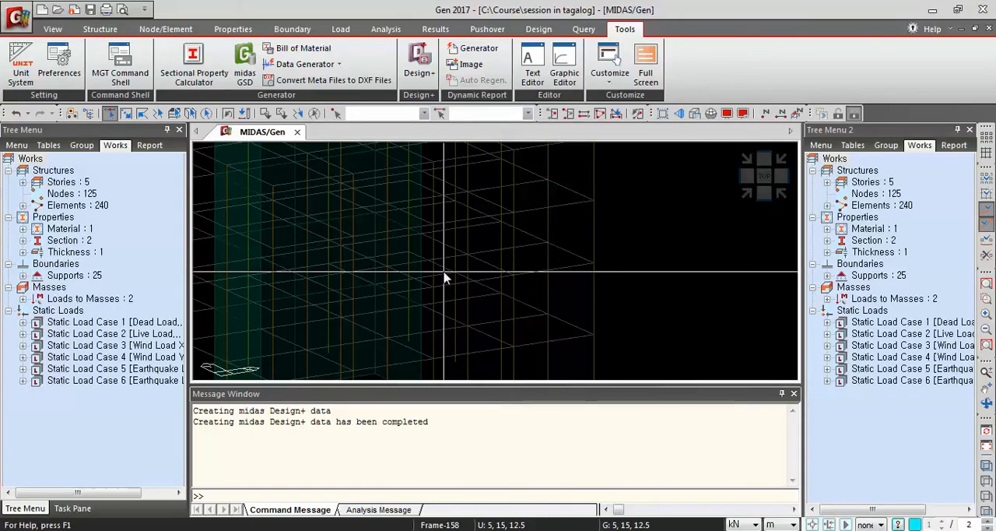
middle_click_drag(656, 318, 786, 266)
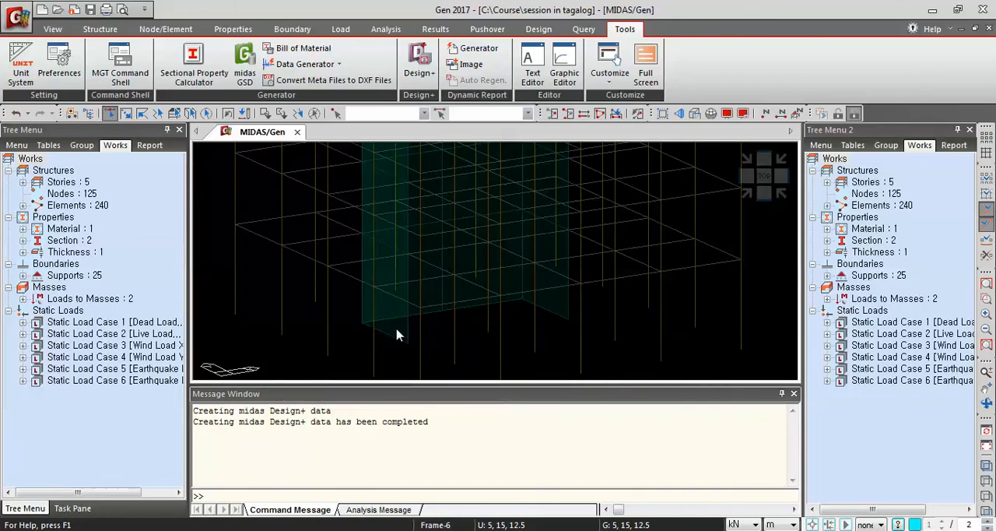
left_click(375, 333)
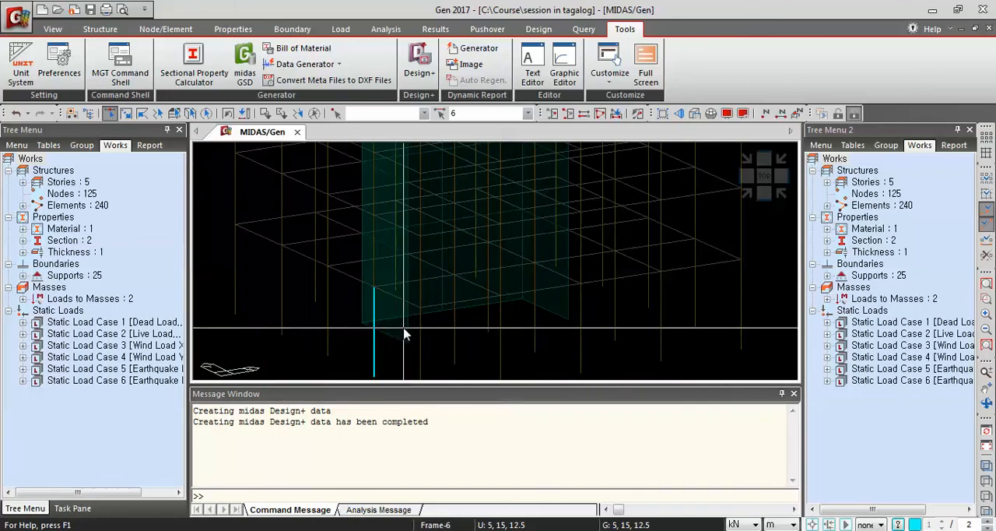
left_click(316, 115)
middle_click_drag(428, 322, 432, 260, "shift")
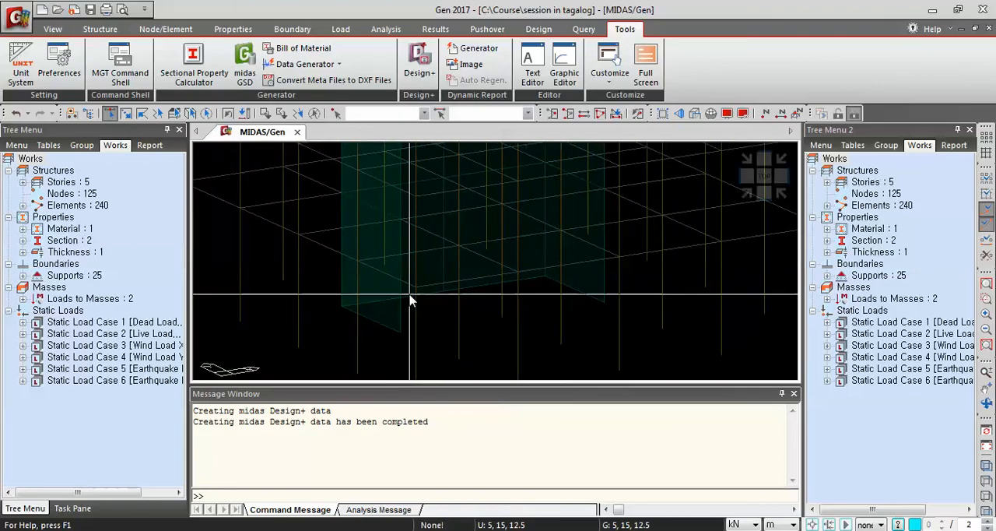
left_click(384, 285)
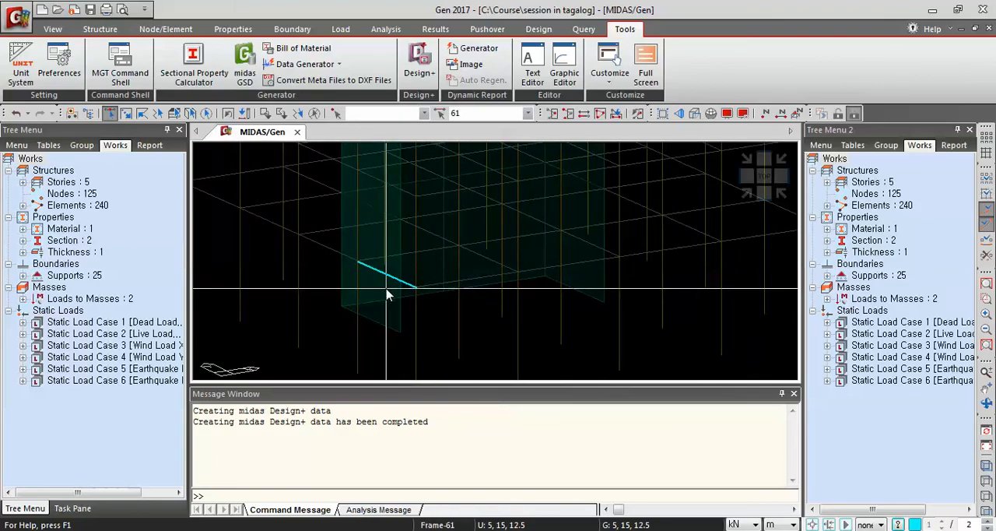
left_click(315, 114)
Select wall element 66 in the lowest storey of the model and return to midas Design+.
middle_click_drag(462, 266, 396, 298, "ctrl")
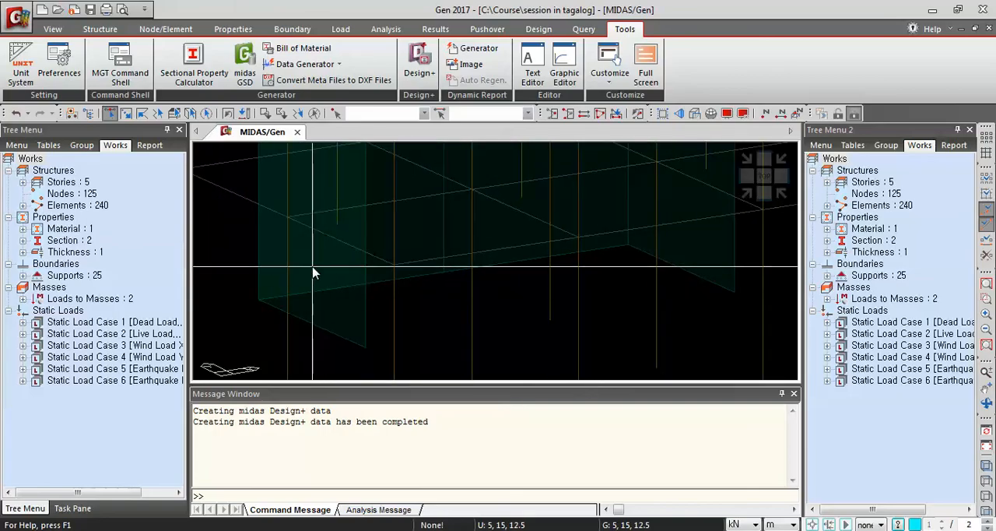
middle_click_drag(371, 309, 506, 332, "ctrl")
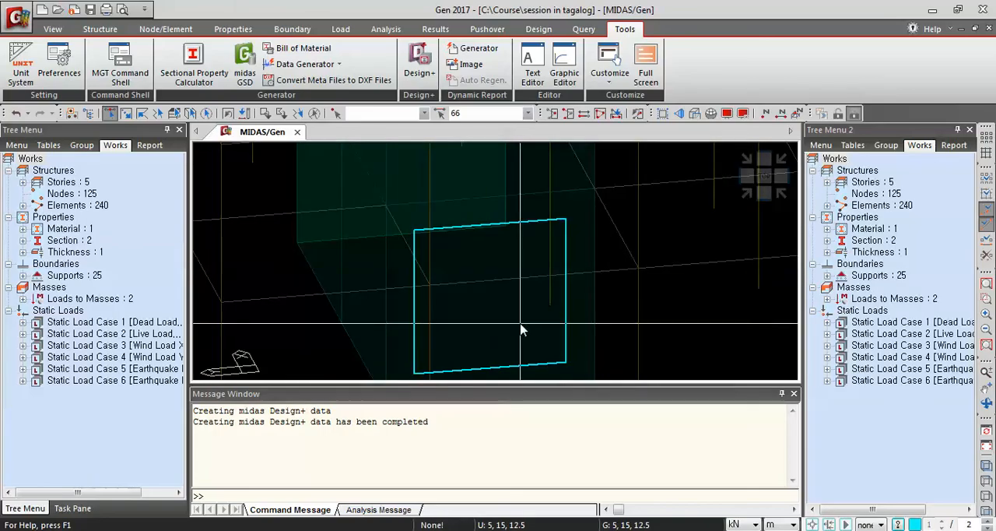
left_click(747, 193)
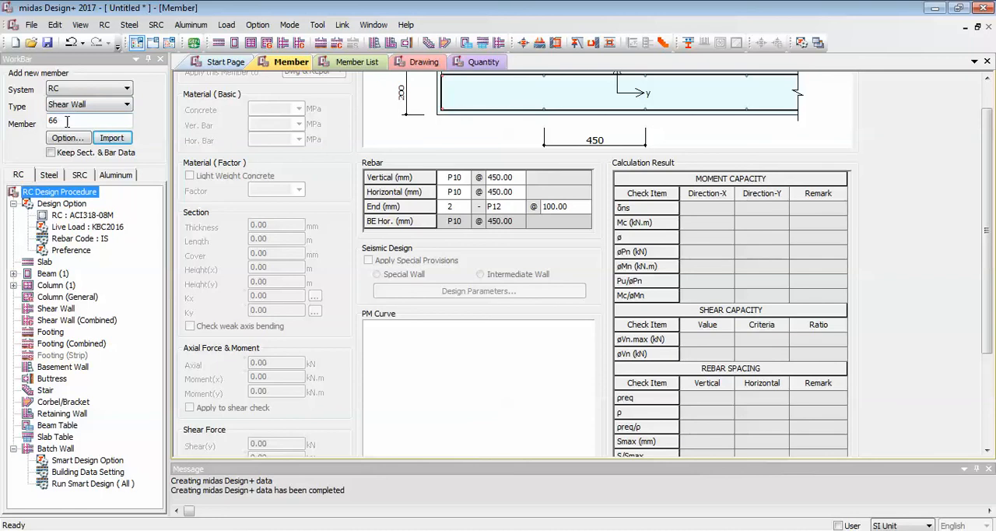
Import shear wall member 66 from the linked model and run its design check.
left_click(110, 140)
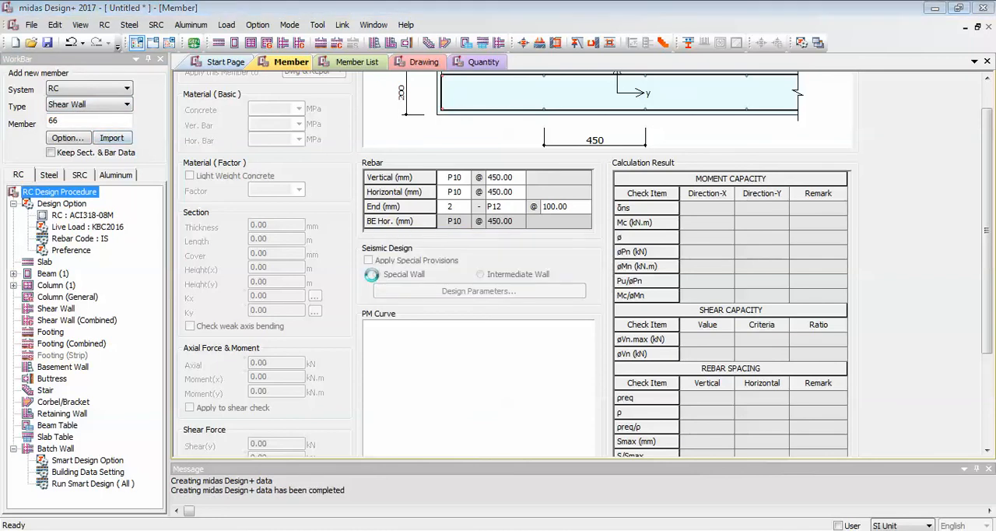
scroll(288, 445, "down", 5)
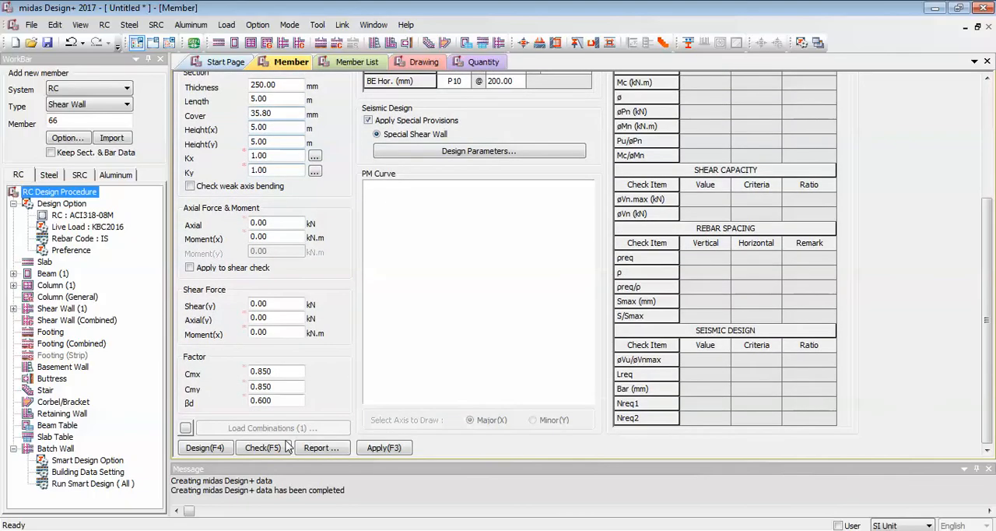
left_click(287, 447)
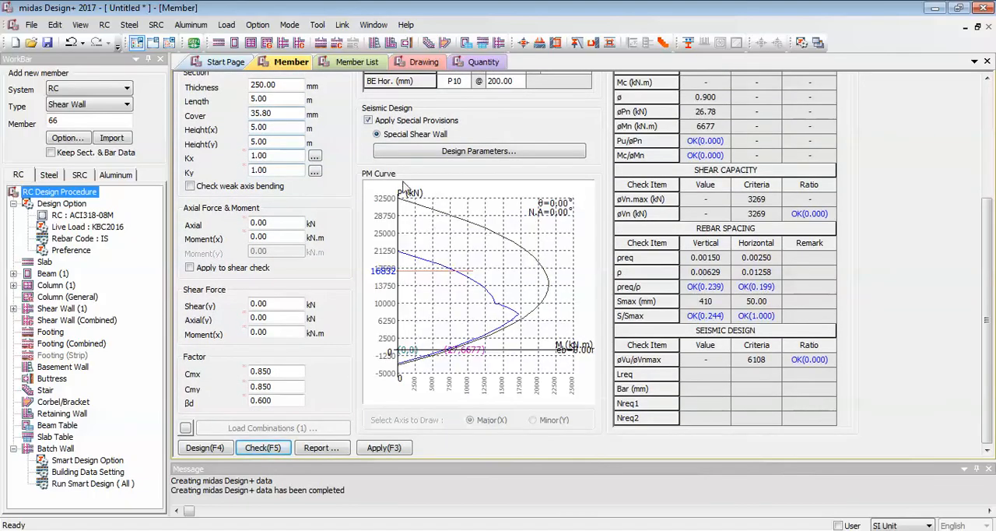
Examine wall 66's rebar arrangement, capacity results and PM curve, and view the available report types.
scroll(467, 335, "up", 4)
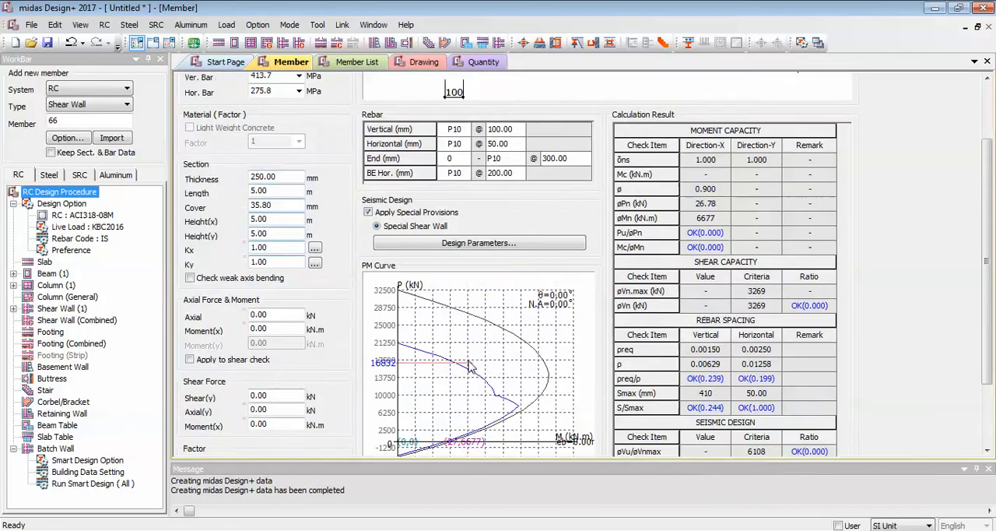
scroll(701, 206, "up", 4)
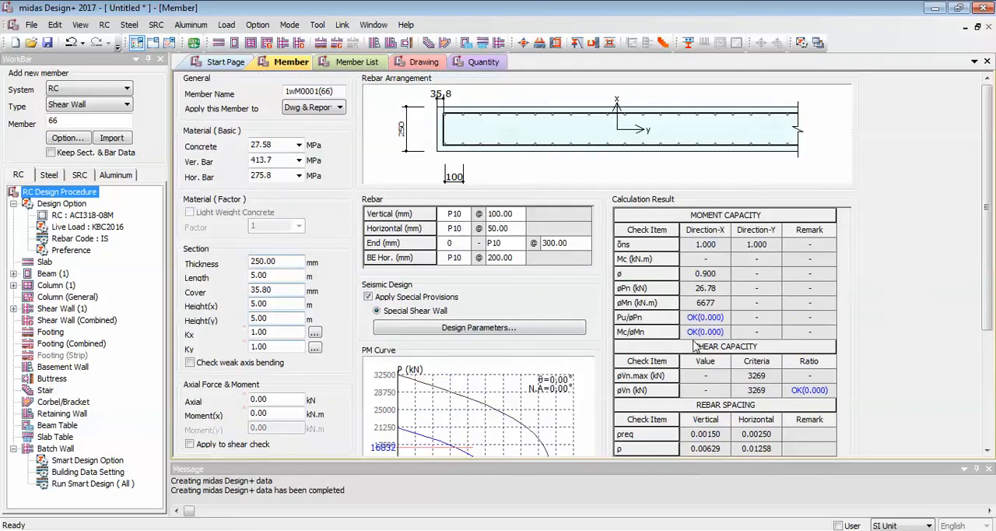
scroll(771, 337, "down", 8)
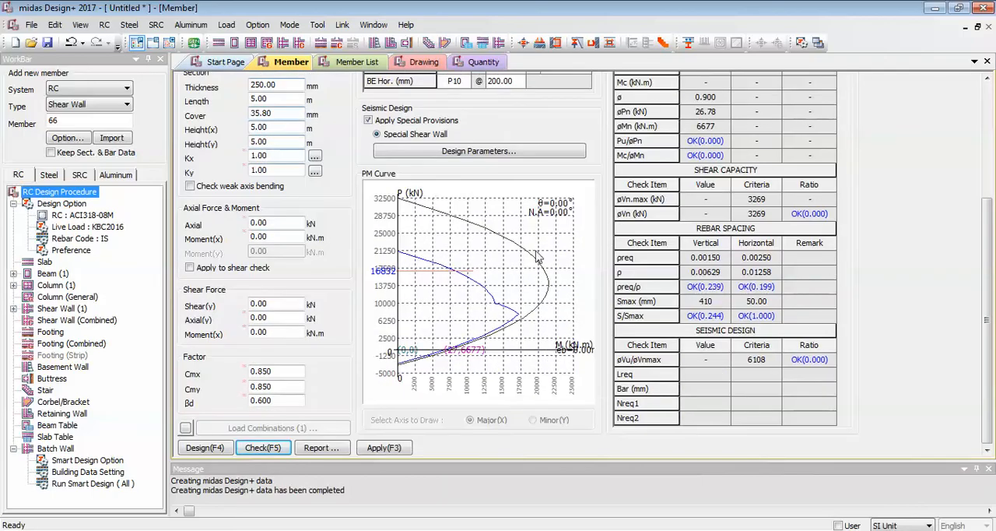
left_click(323, 450)
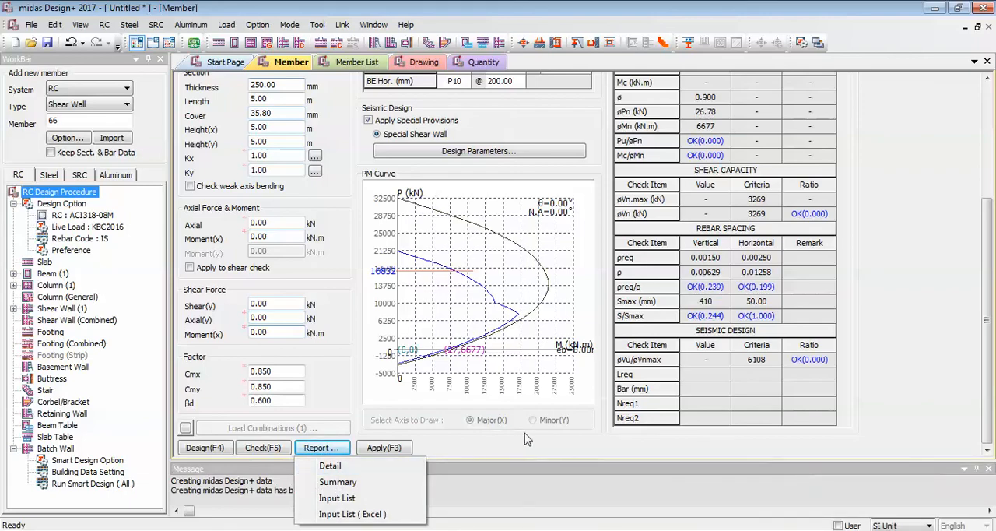
Create the RC shear wall list drawing and examine the Type A and Type B details and wall 66's bar schedule.
left_click(424, 64)
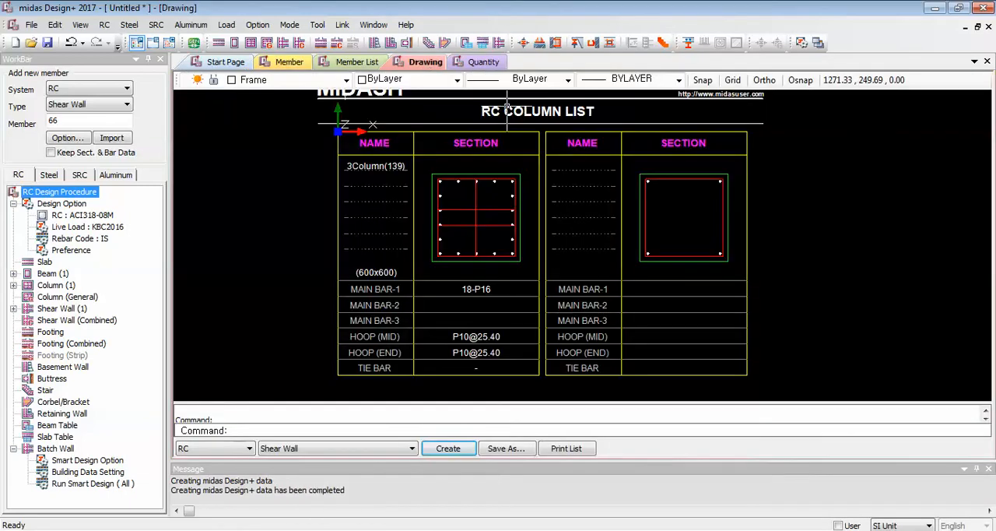
left_click(449, 448)
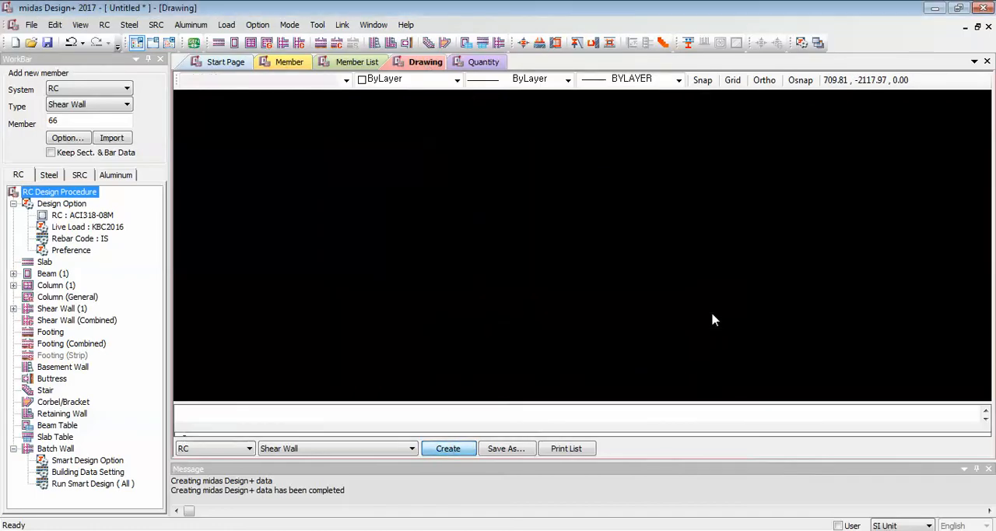
scroll(693, 177, "up", 3)
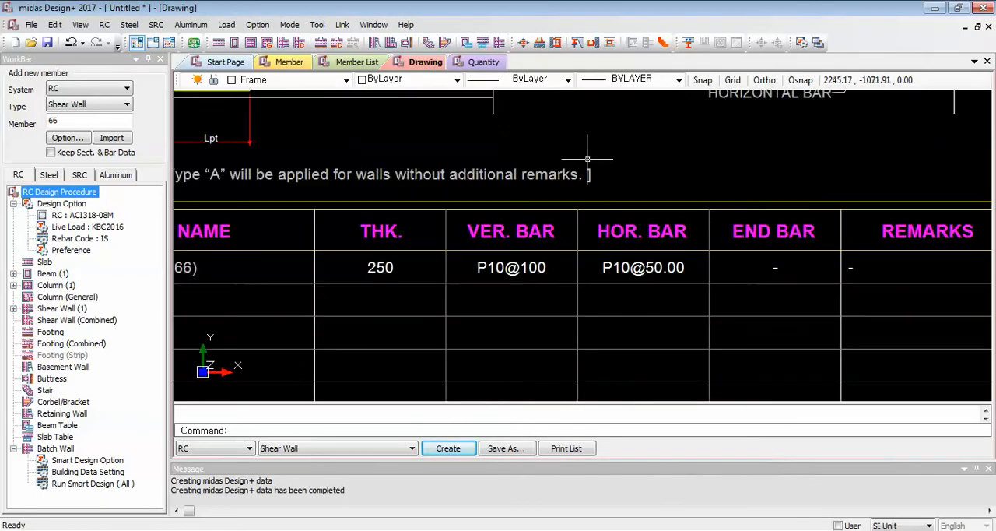
middle_click_drag(612, 156, 635, 281)
scroll(523, 215, "up", 1)
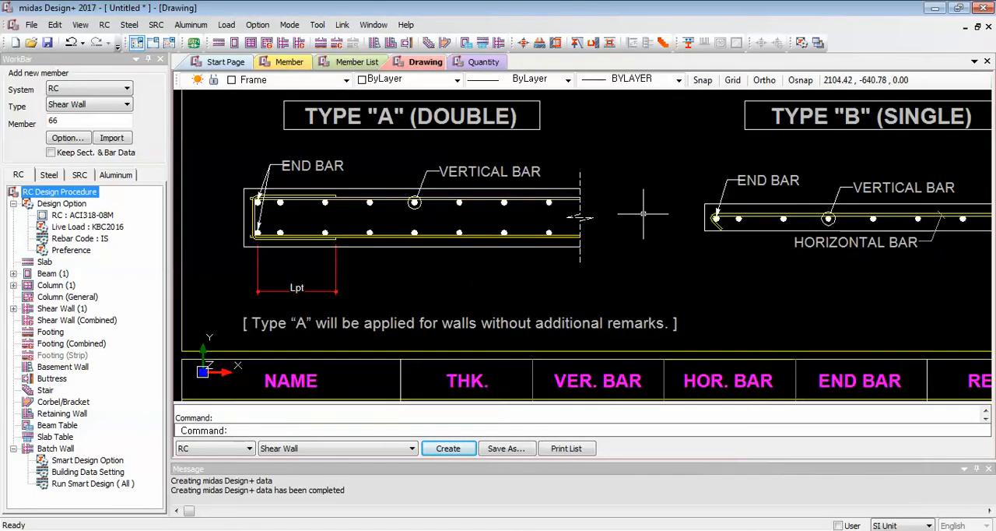
scroll(645, 215, "down", 1)
scroll(811, 257, "up", 1)
scroll(745, 263, "down", 1)
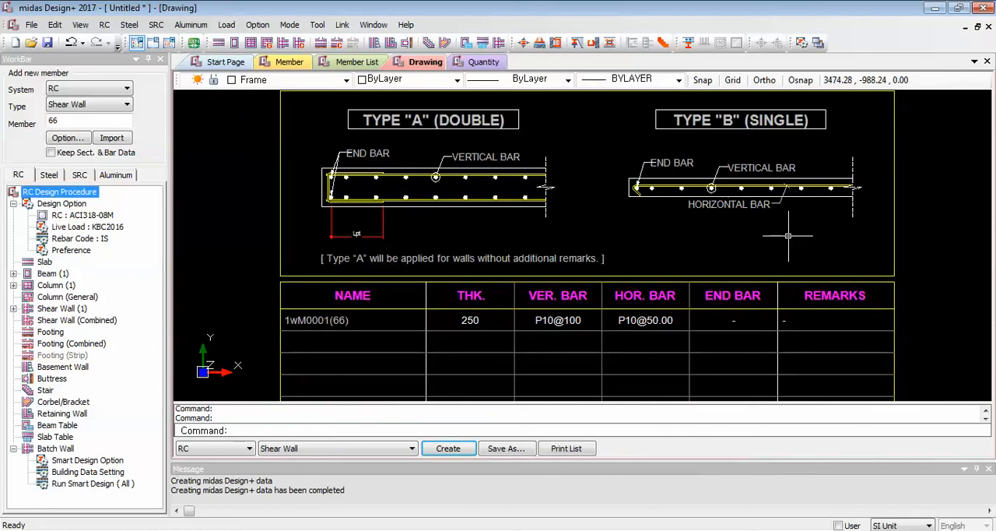
Create the RC shear wall quantity table and view the member types available for adding a new member.
left_click(487, 63)
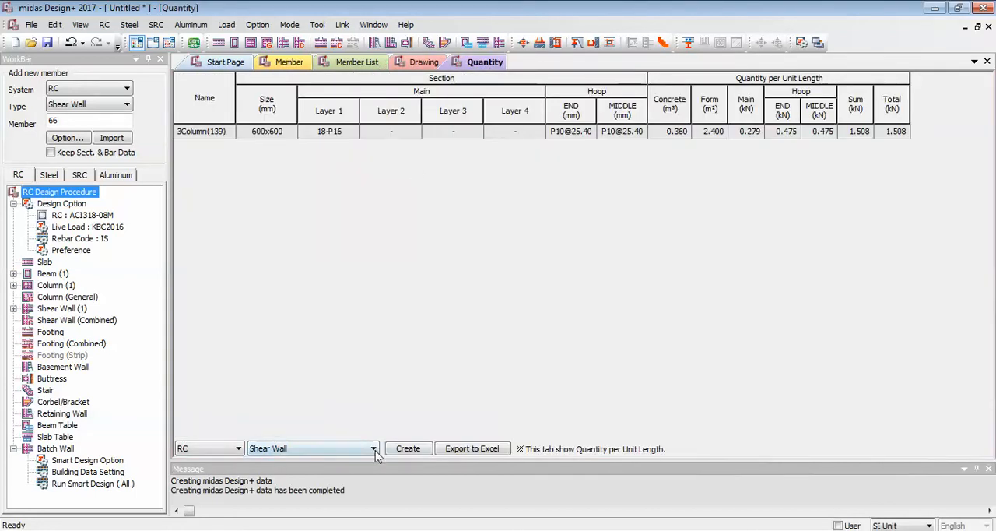
left_click(408, 448)
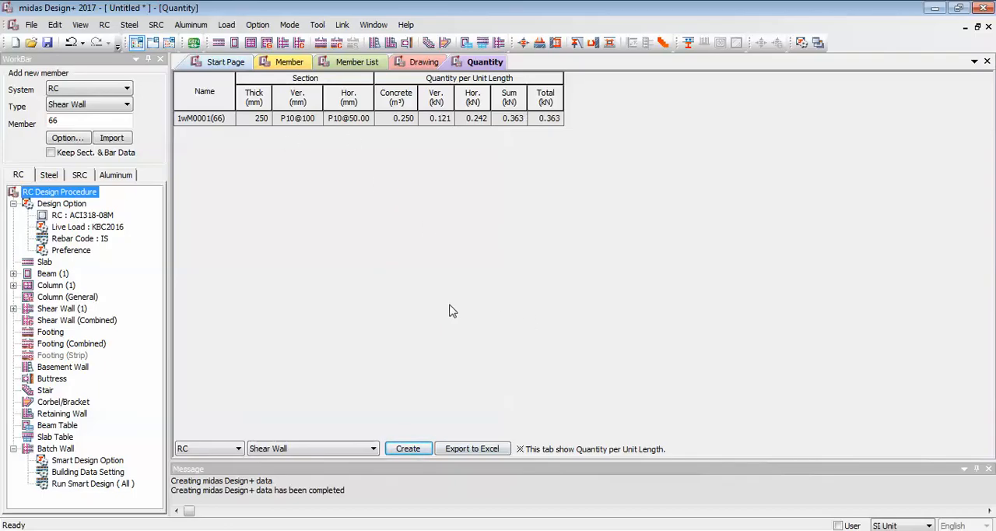
left_click(113, 109)
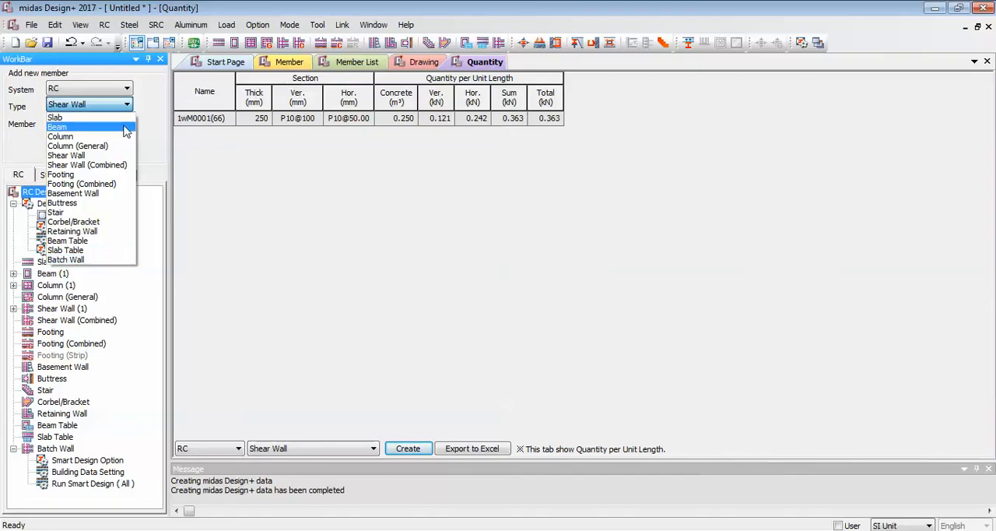
left_click(152, 112)
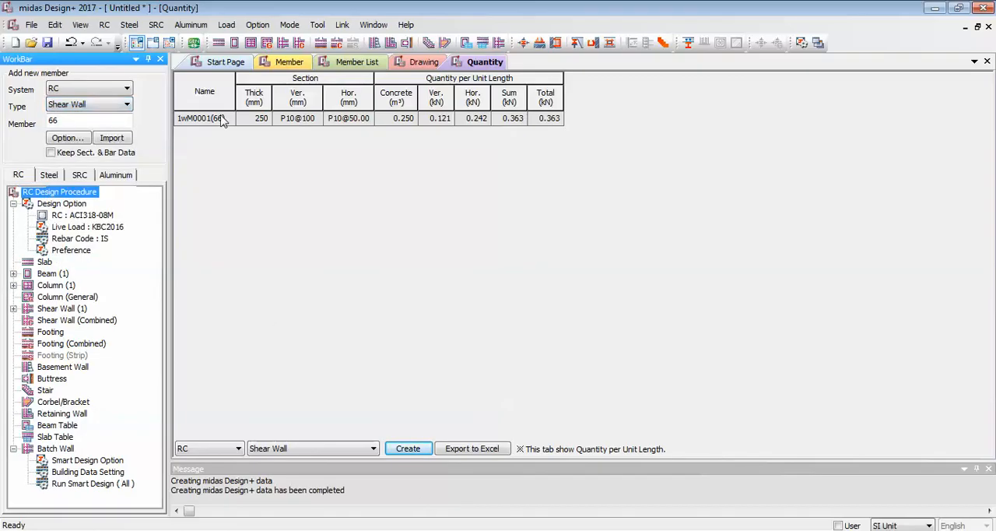
Switch to midas Gen, show the model with solid member sections, and examine the frame and shear walls in elevation, isometric and rotated views.
left_click(400, 530)
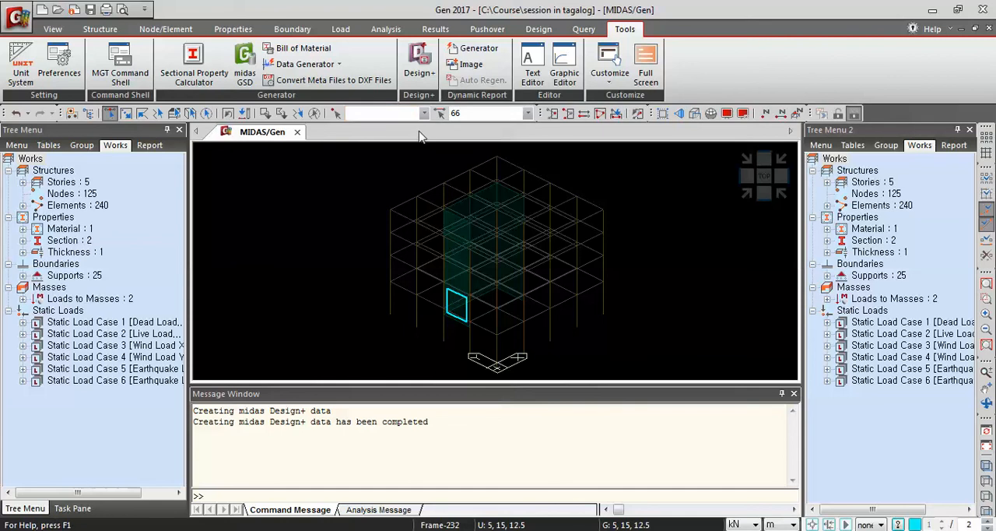
left_click(695, 116)
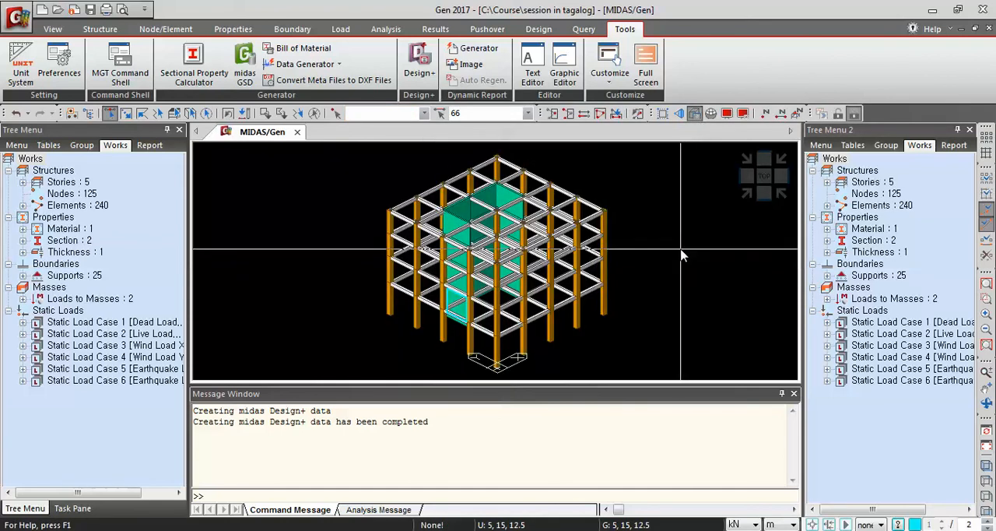
middle_click_drag(687, 269, 619, 224, "ctrl")
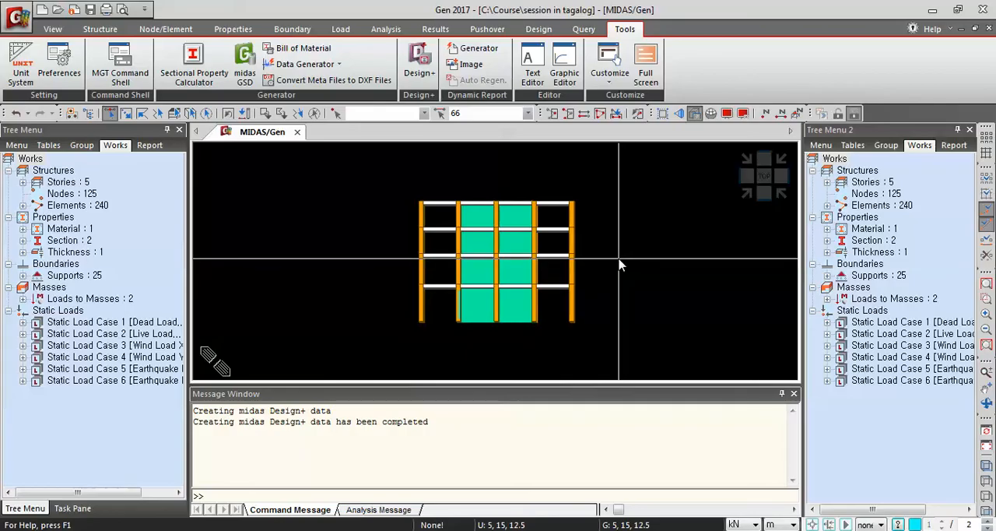
middle_click_drag(618, 263, 651, 225)
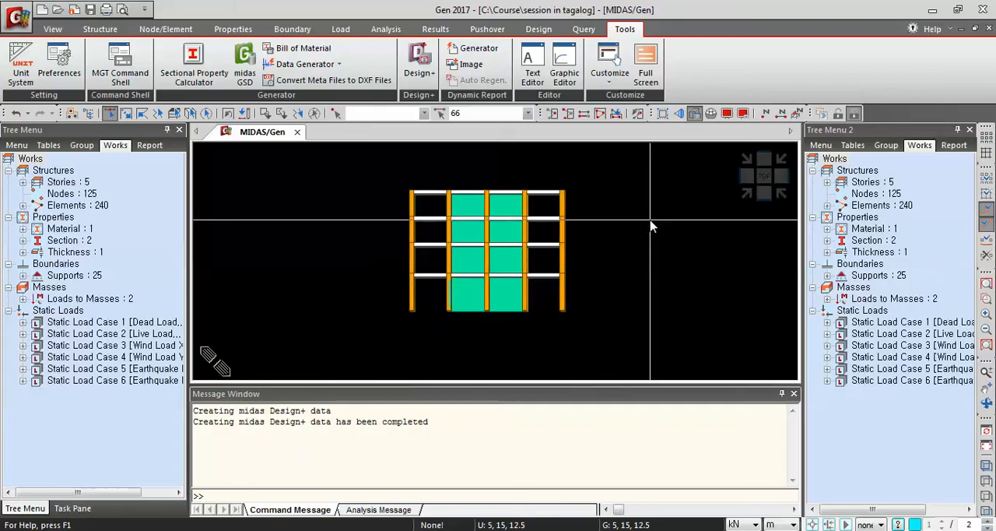
left_click(745, 195)
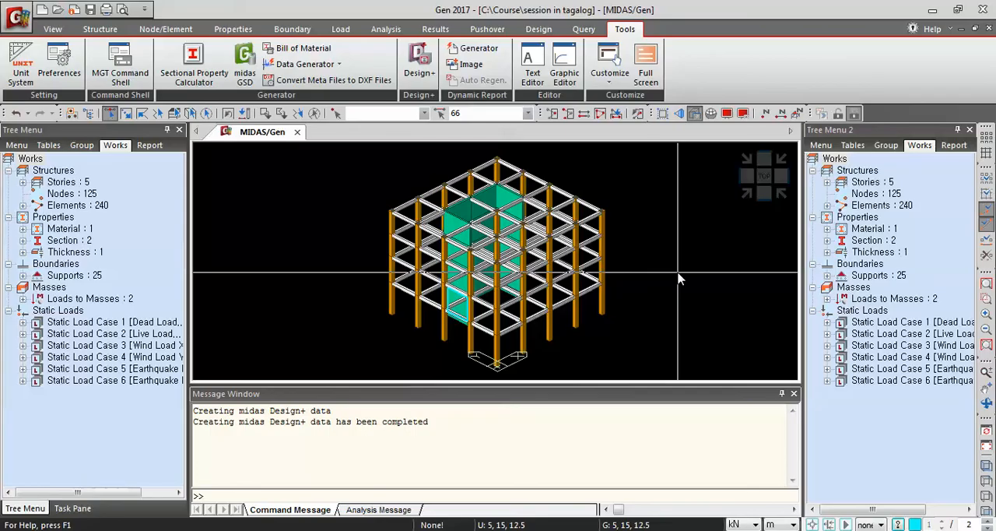
mouse_move(629, 276)
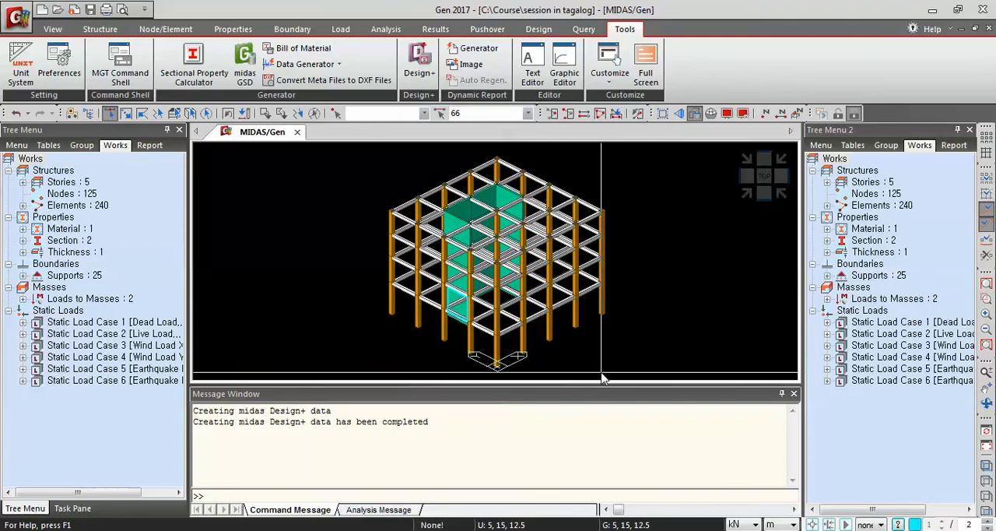
middle_click_drag(650, 309, 581, 263, "ctrl")
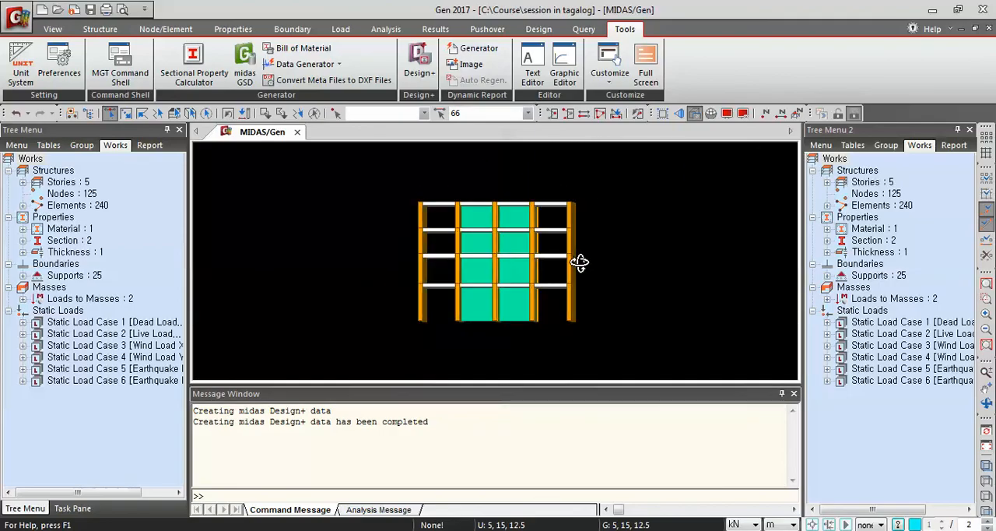
left_click(742, 198)
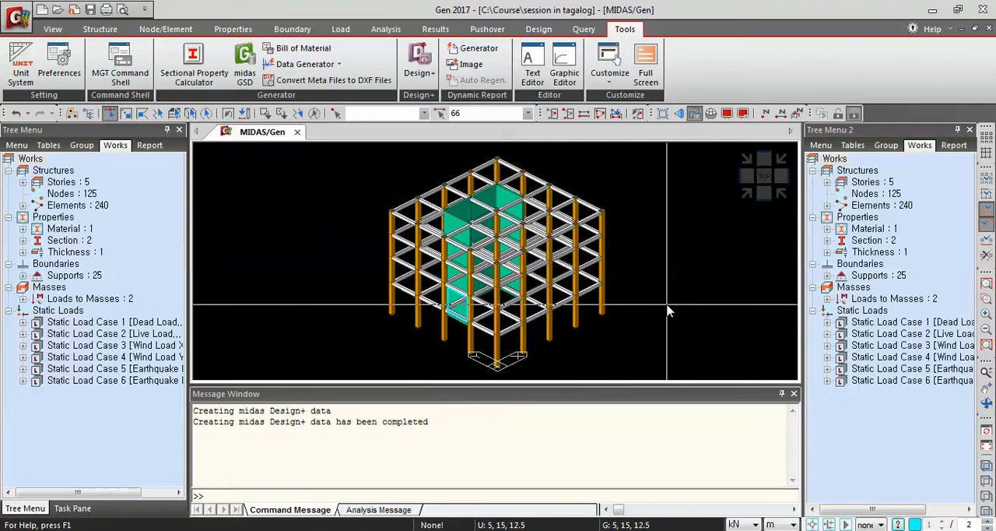
middle_click_drag(667, 305, 683, 287, "ctrl")
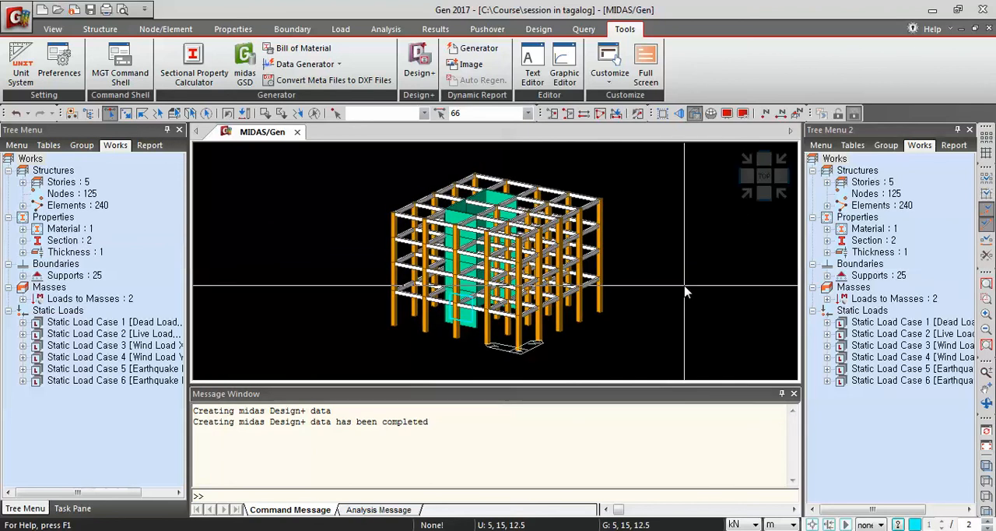